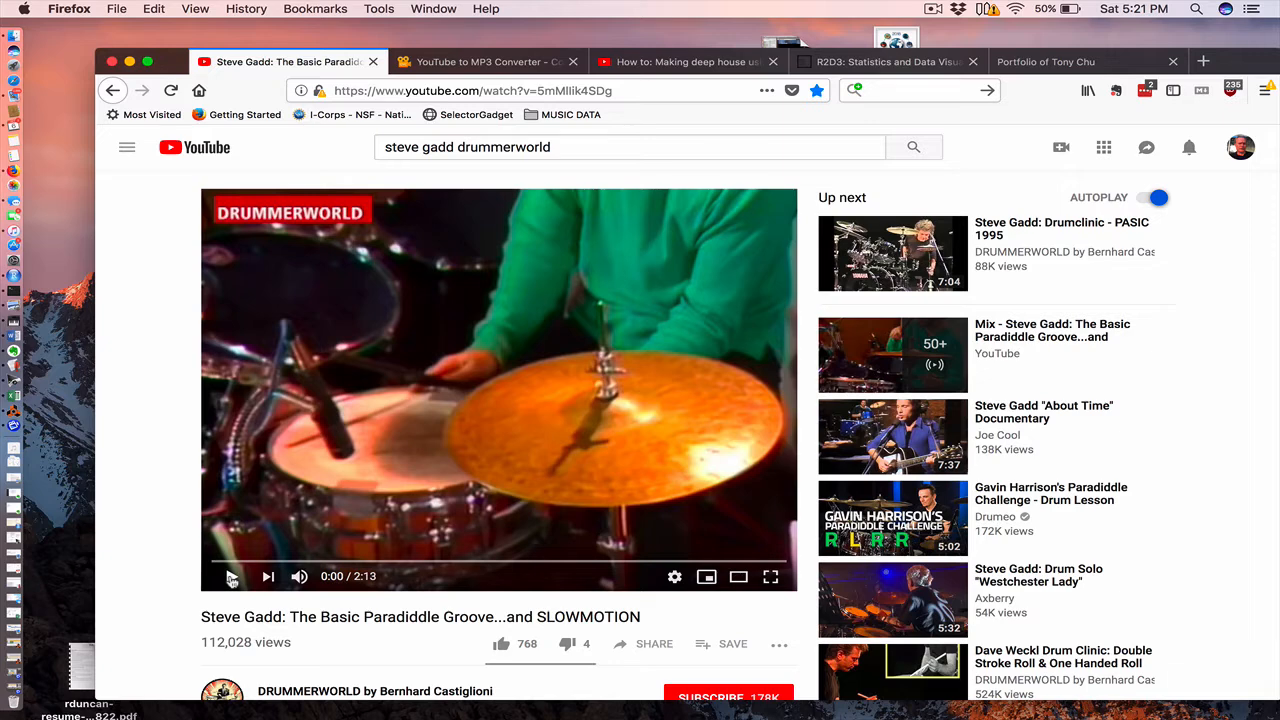
Step: Play the opening seconds of the Steve Gadd paradiddle groove video and view the YouTube to MP3 converter page
left_click(231, 578)
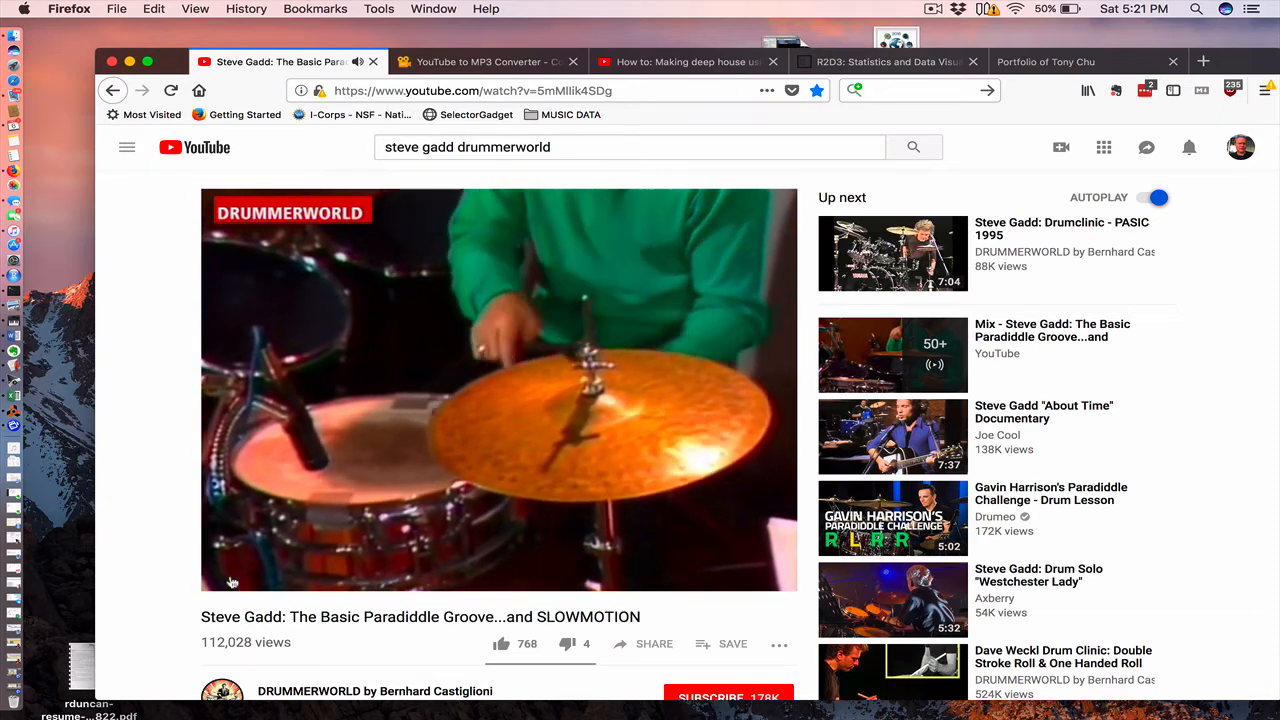
mouse_move(232, 577)
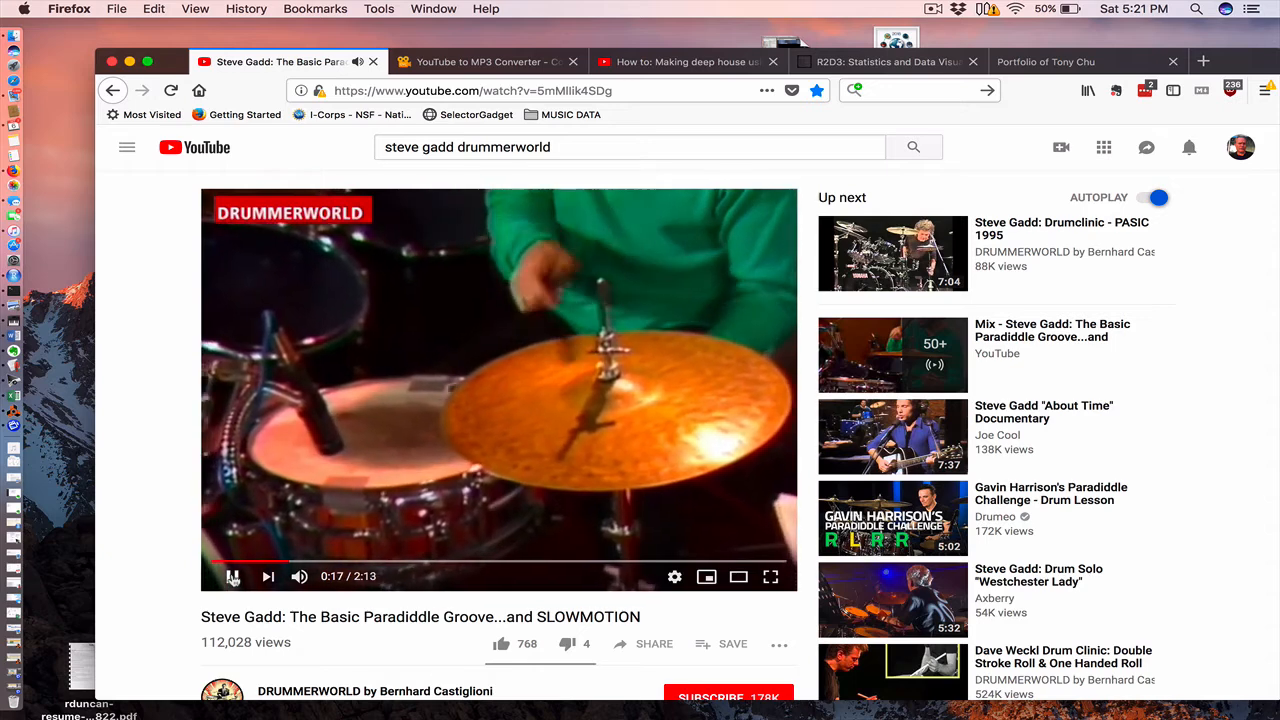
left_click(232, 577)
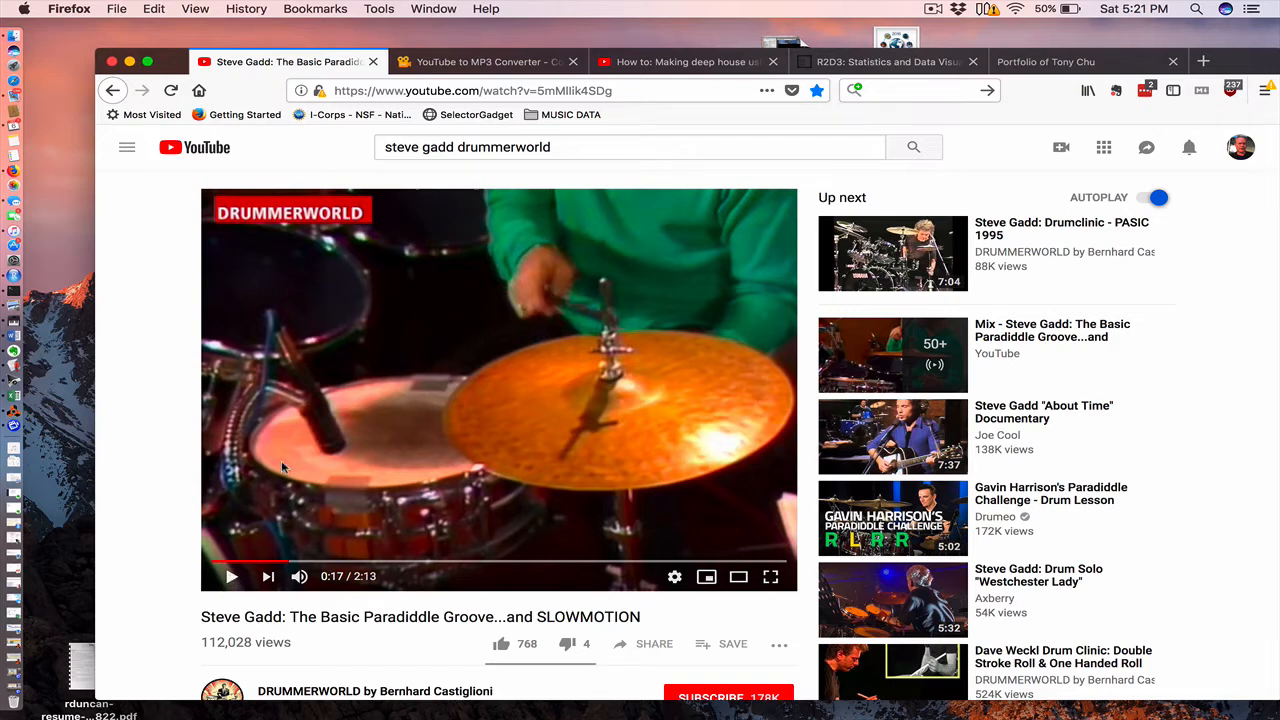
left_click(447, 66)
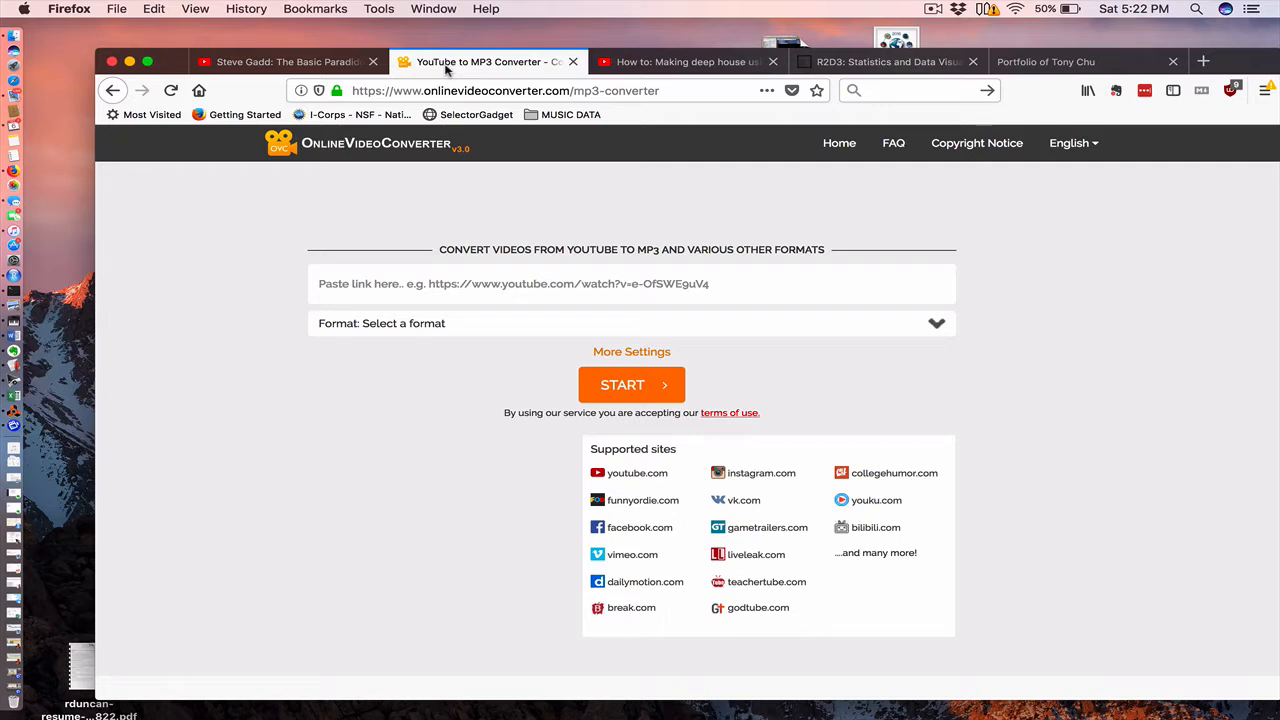
left_click(323, 64)
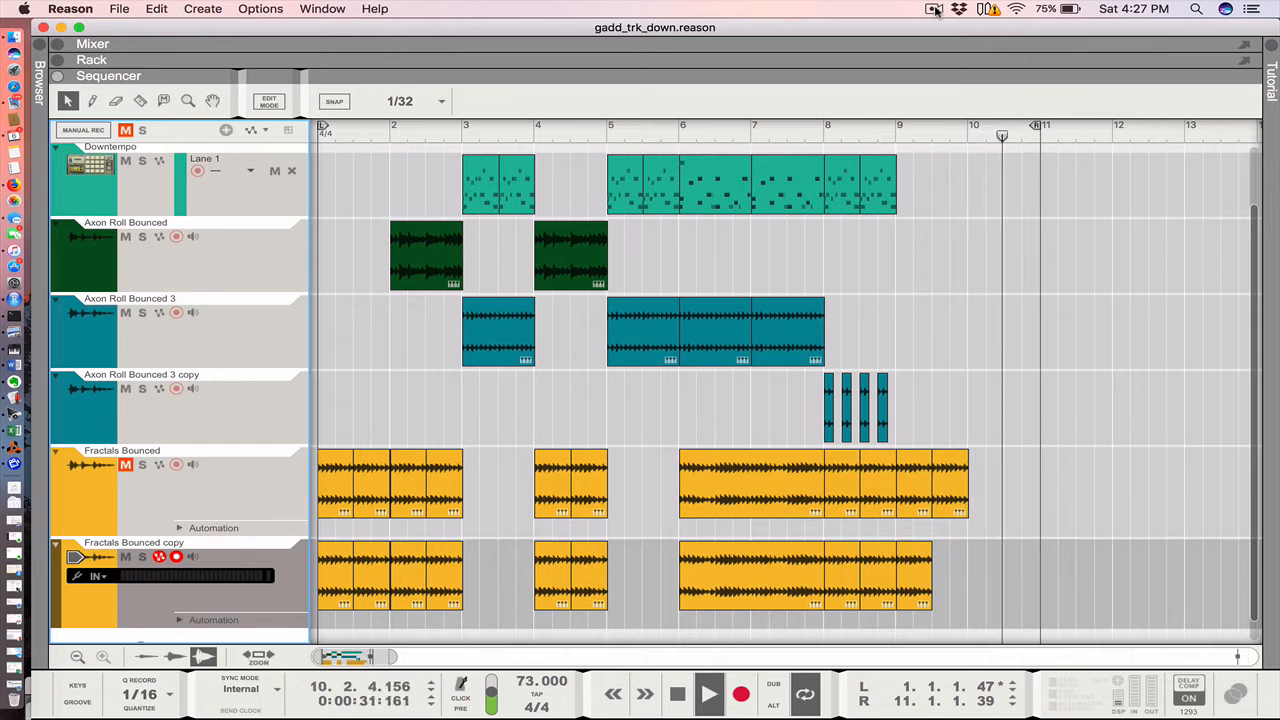
Step: Switch to Reason and stop playback of the gadd_trk_down song
key("space")
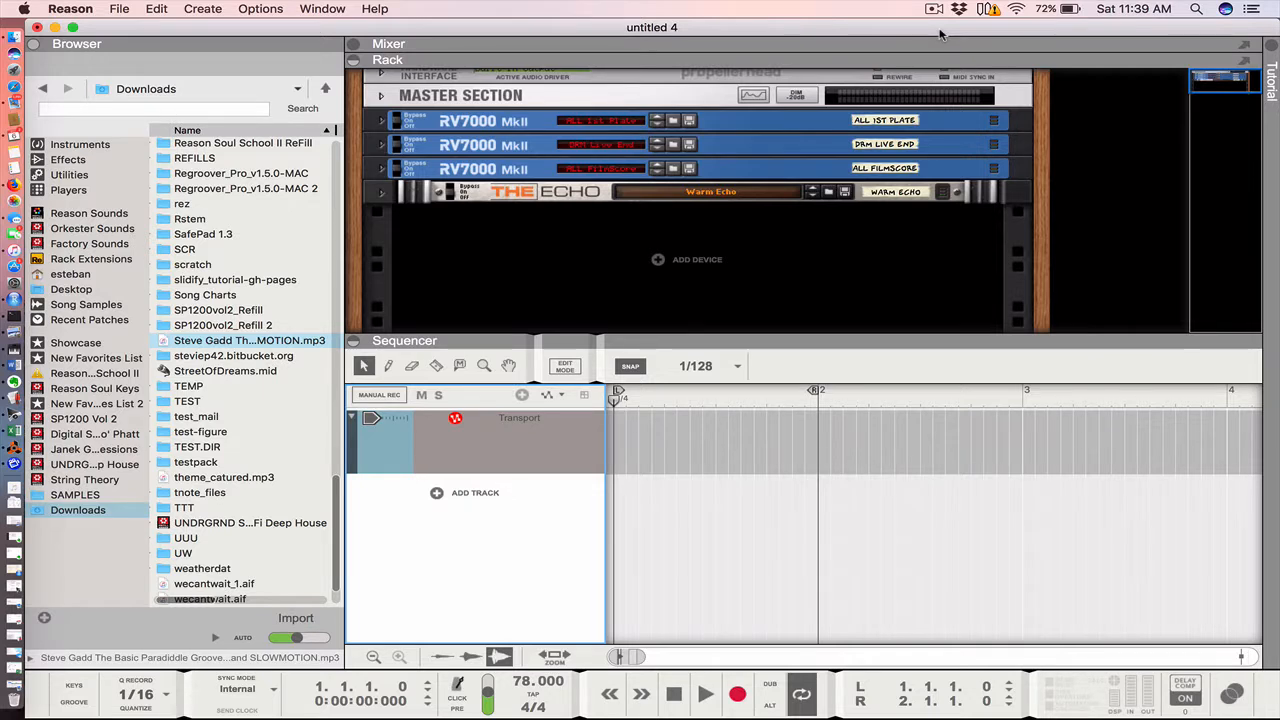
Step: Add an audio track and place the Steve Gadd slow-motion MP3 from Downloads at its start
left_click(435, 494)
left_click(463, 500)
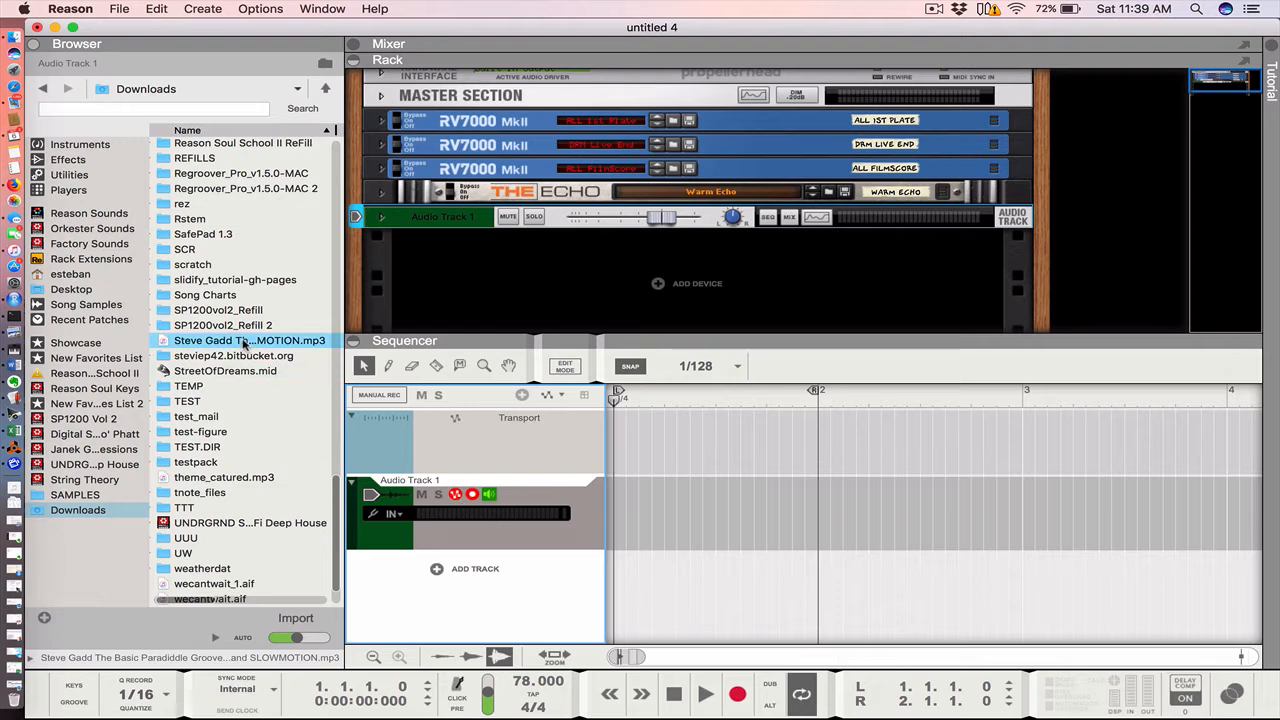
left_click_drag(243, 343, 620, 510)
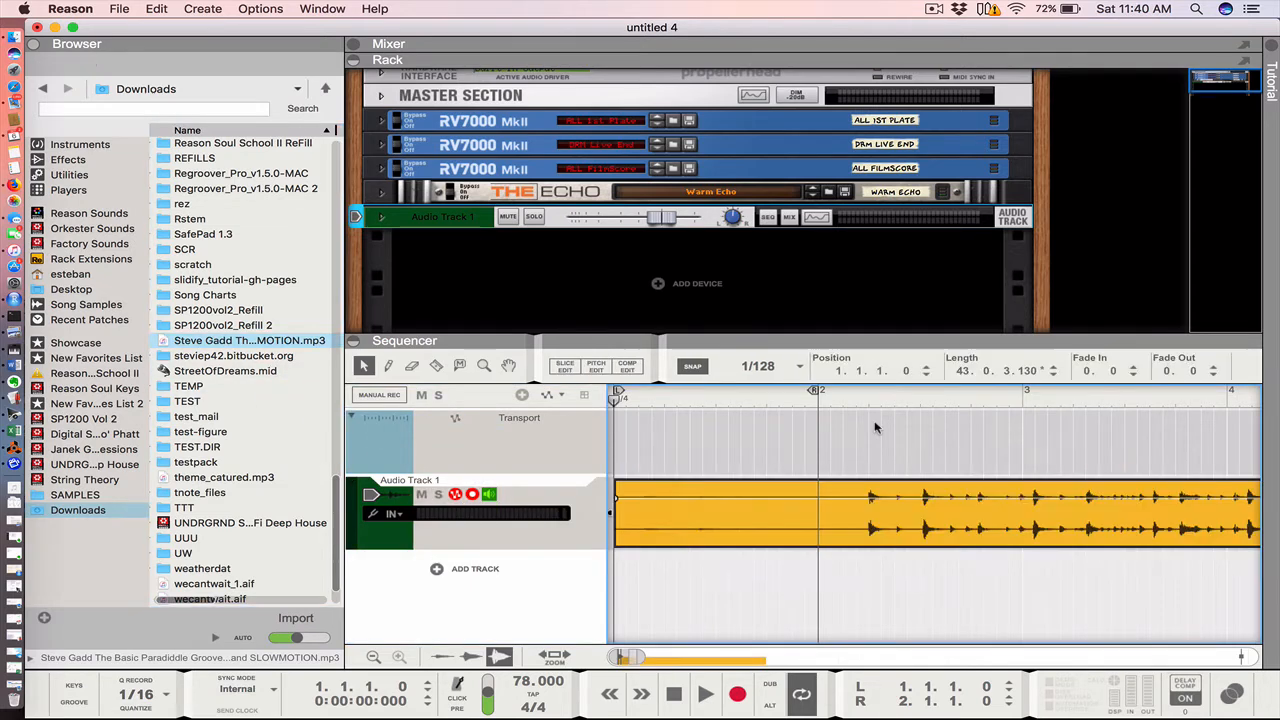
Step: Hide the browser, expand the sequencer to fill the window, and disable stretch on the imported audio clip
key("F3")
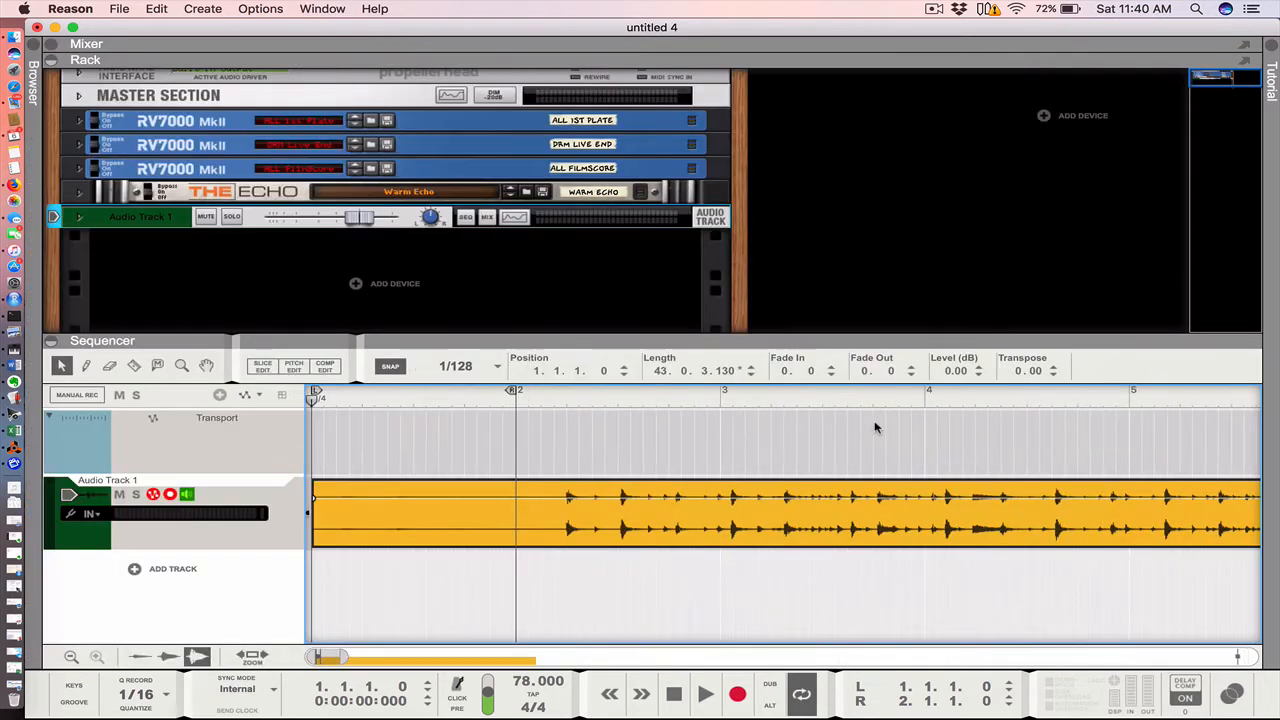
key("F6")
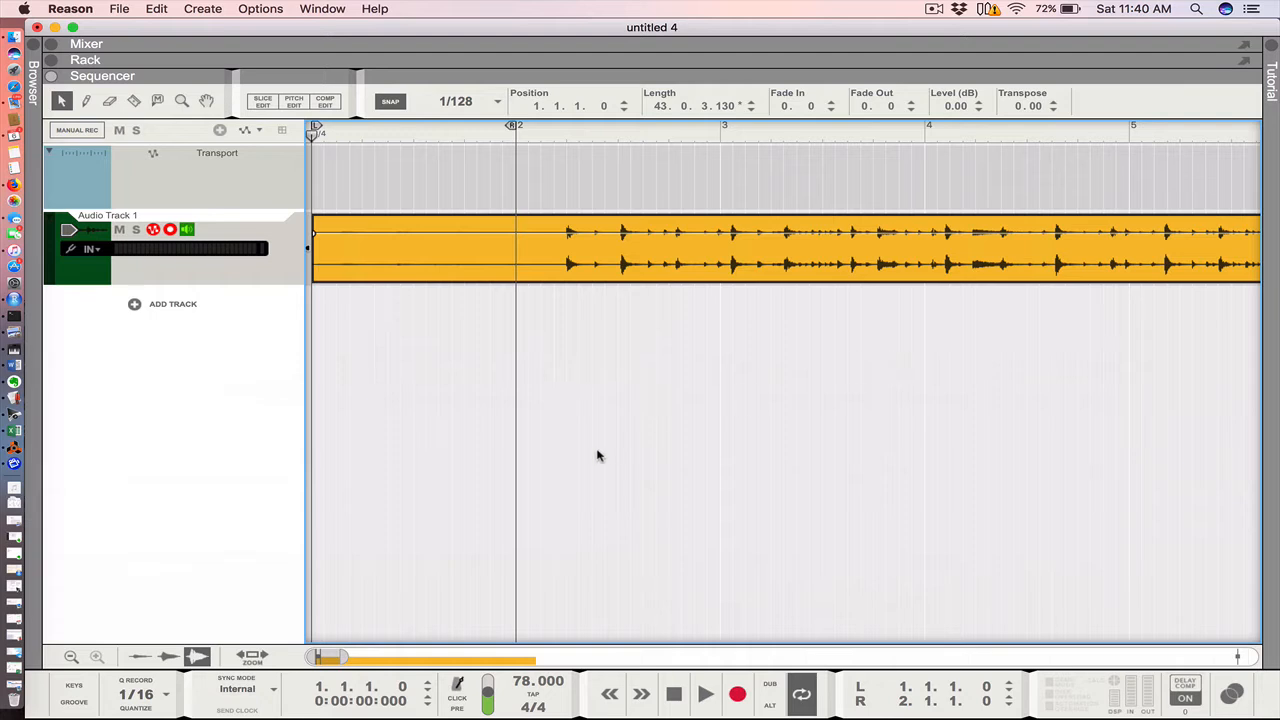
right_click(671, 246)
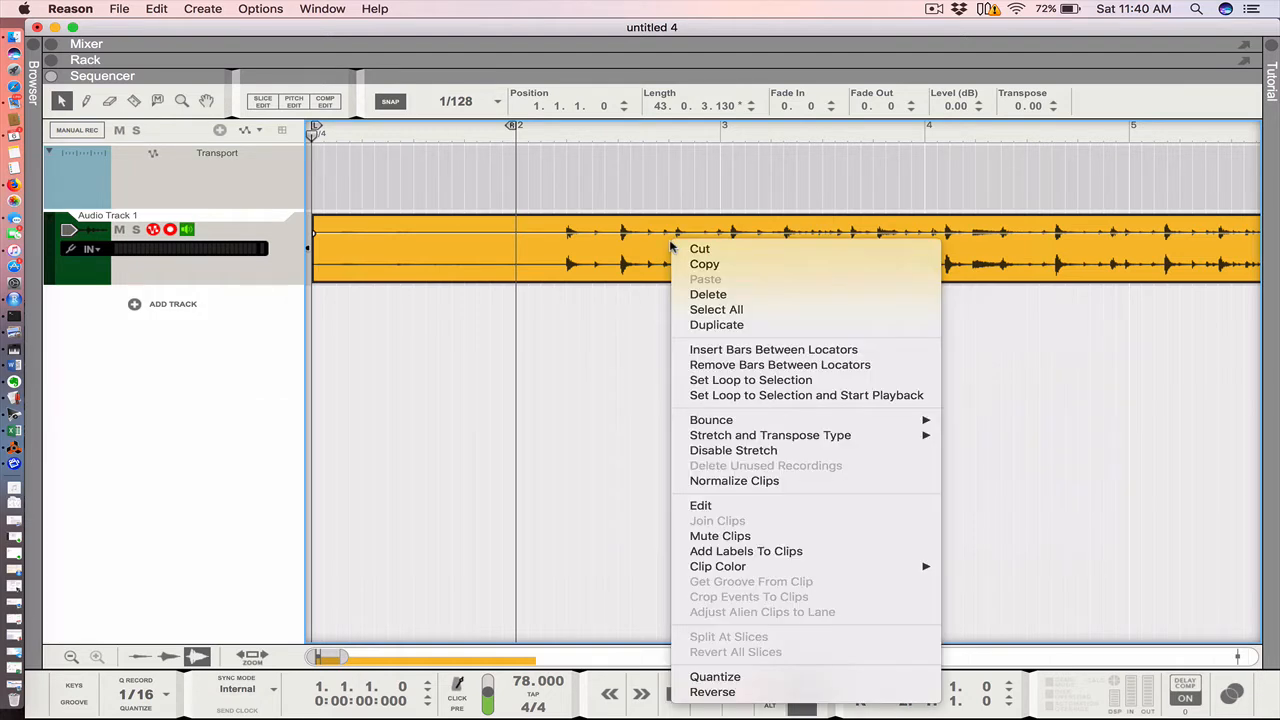
left_click(686, 451)
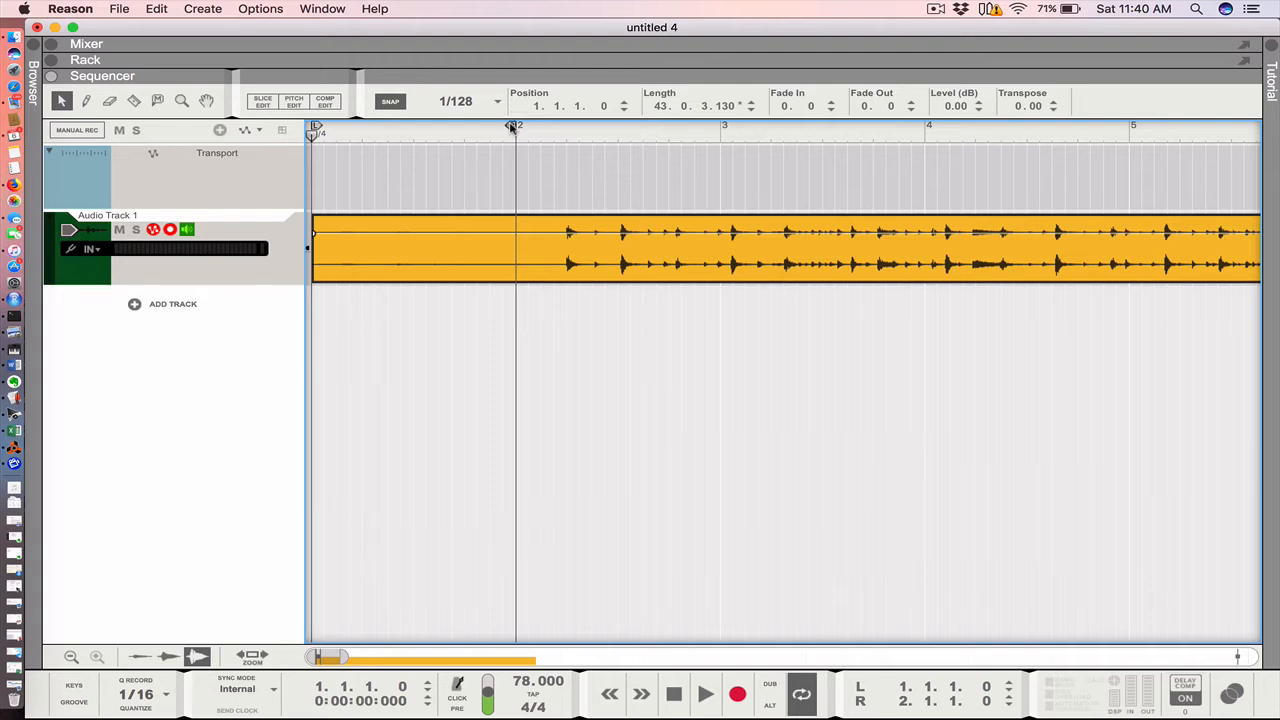
Step: Set the snap value to 1/64 and place the loop locators at 2.1.3.0 and 3.2.1.180 around the first drum pattern
left_click_drag(512, 127, 715, 189)
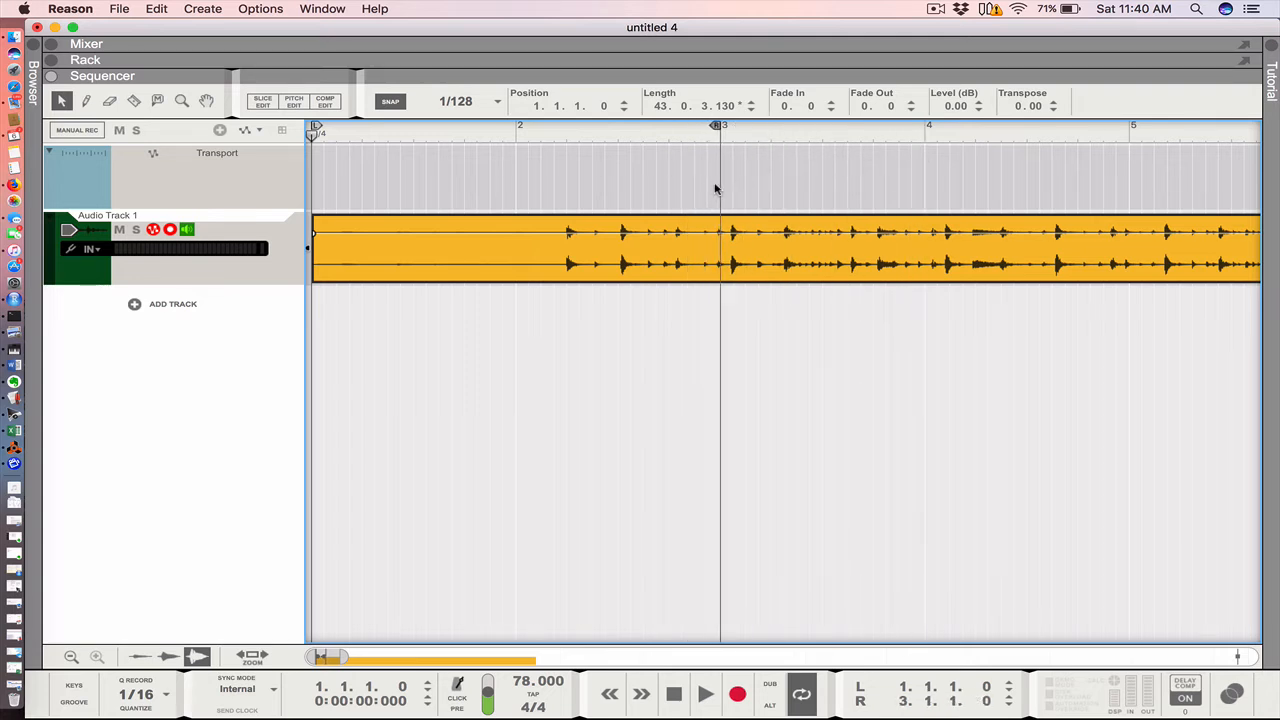
left_click(497, 103)
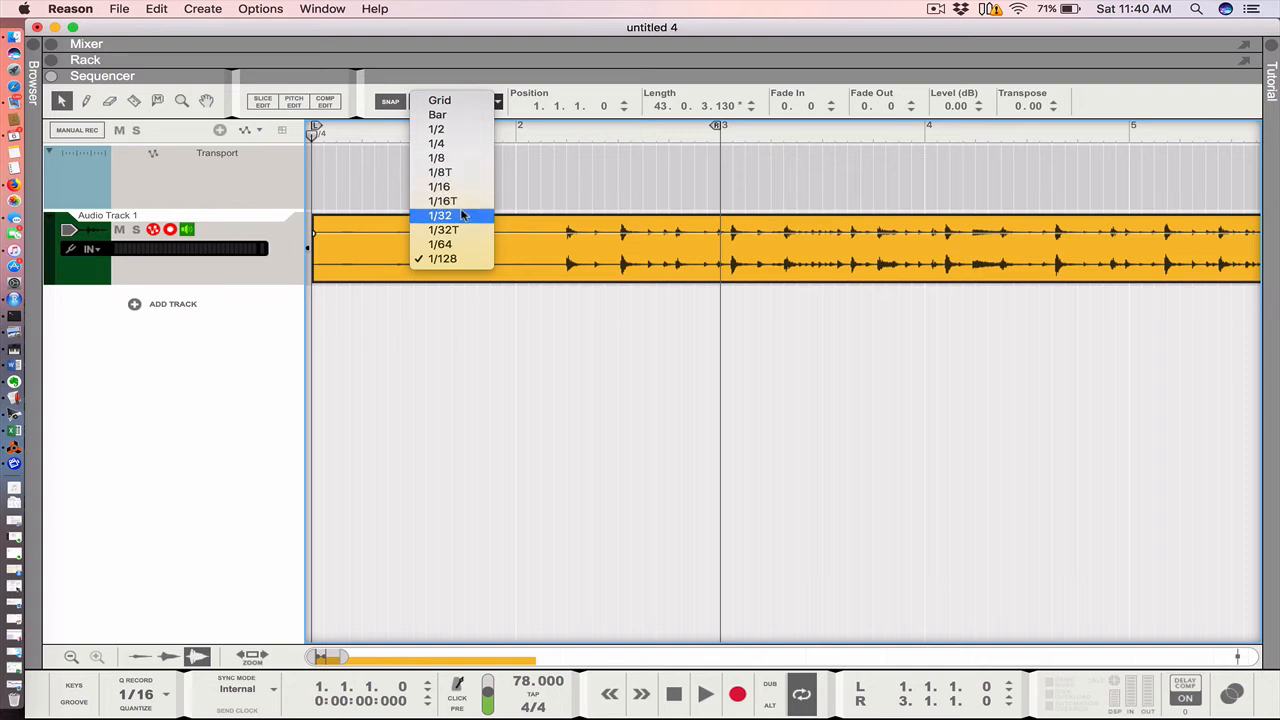
left_click(462, 245)
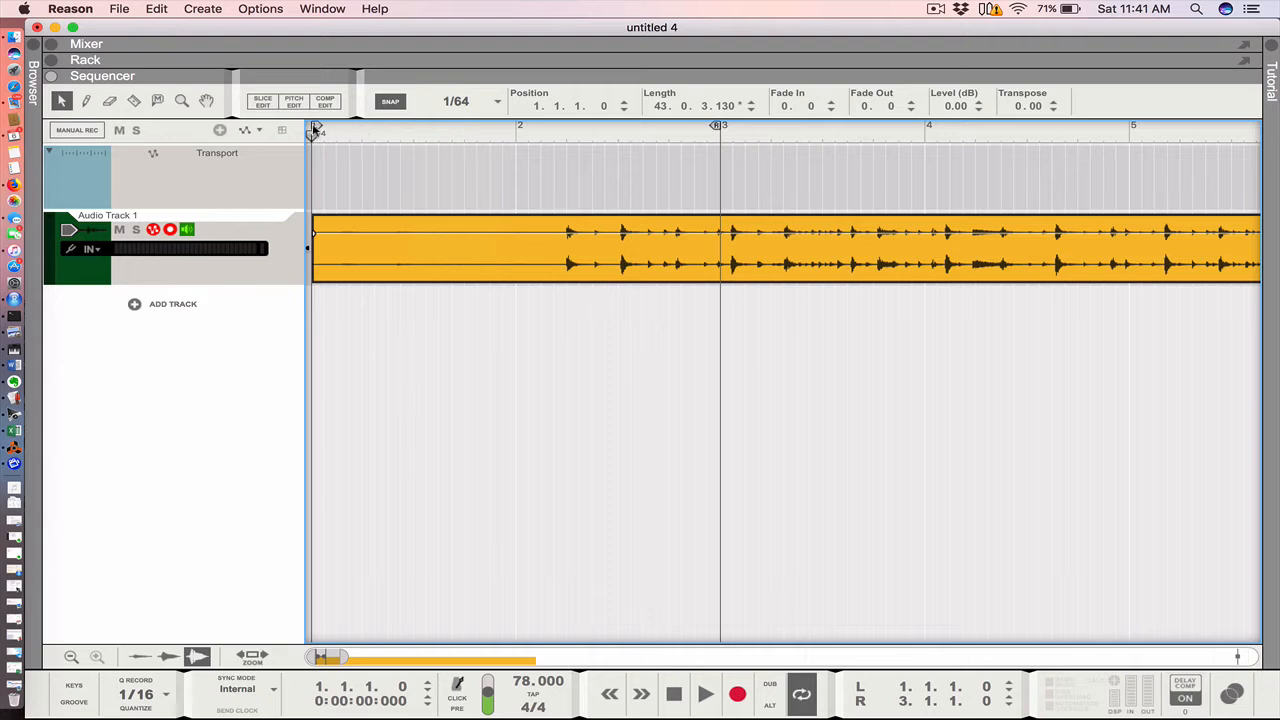
left_click_drag(315, 127, 544, 167)
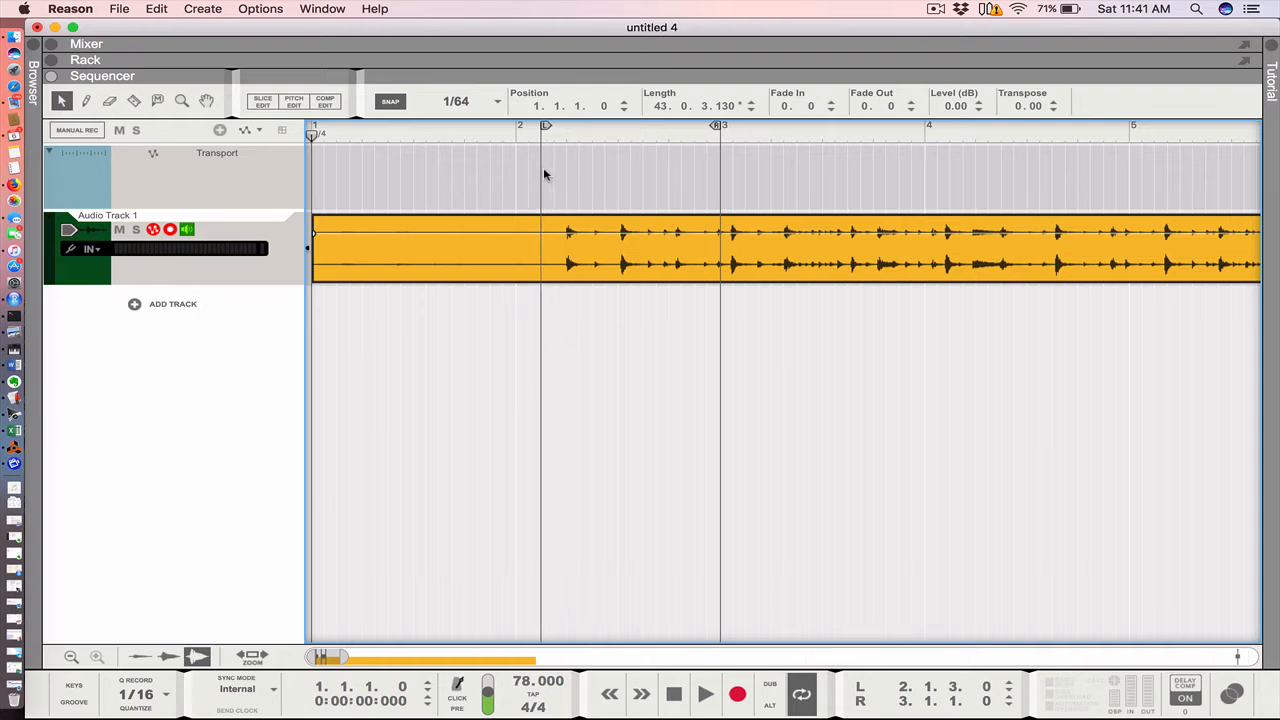
left_click_drag(716, 127, 781, 127)
Step: Play the loop, tap in a tempo of 72 BPM in time with the drums, and stop playback
key("space")
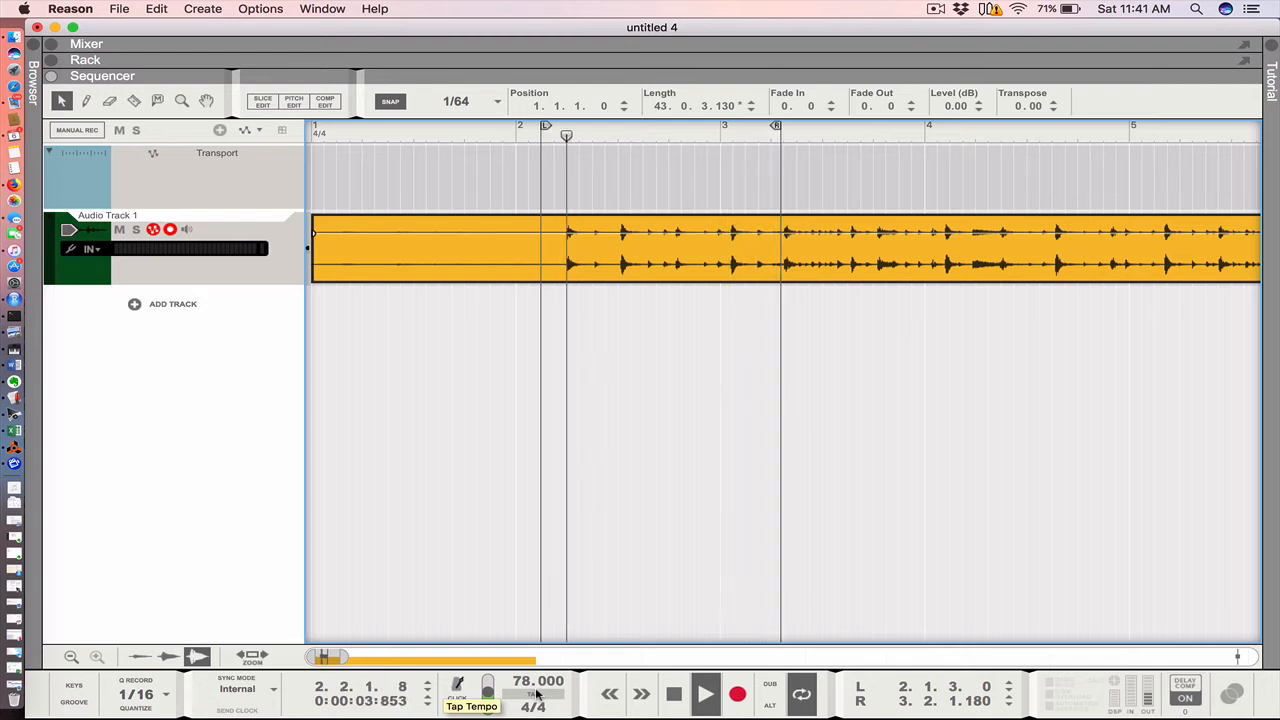
left_click(537, 693)
left_click(537, 693)
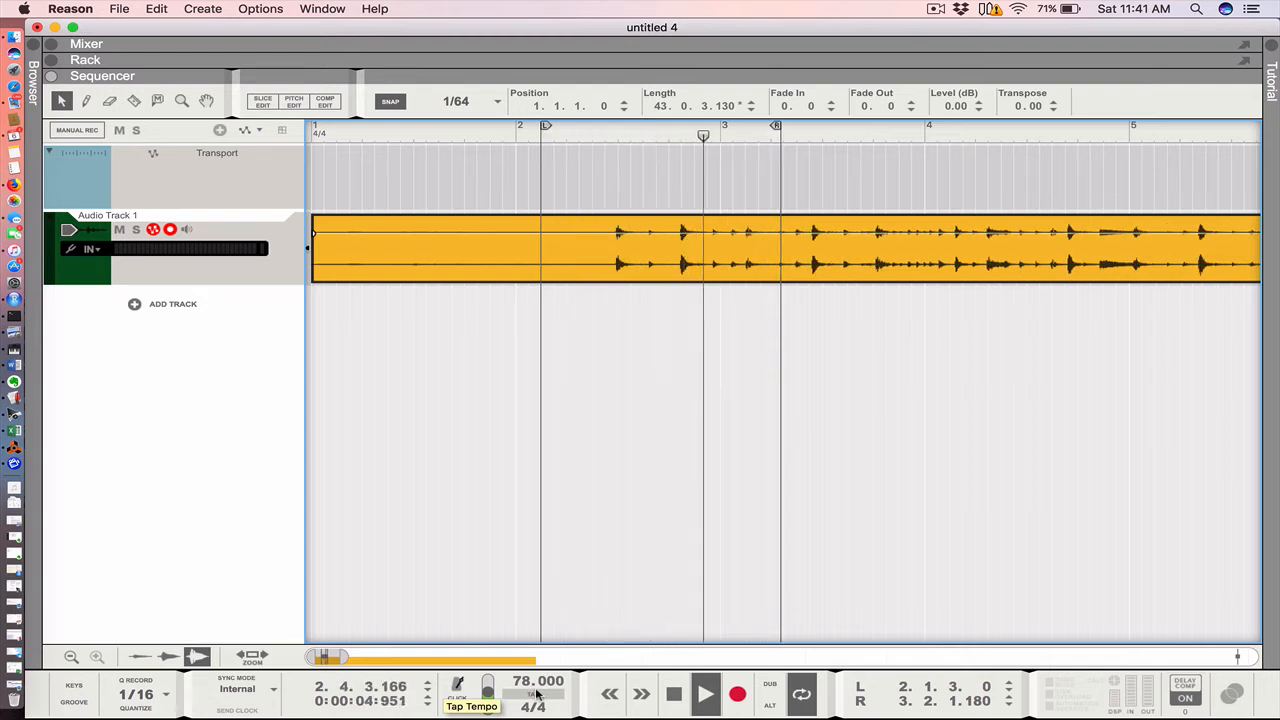
left_click(537, 693)
left_click(537, 693)
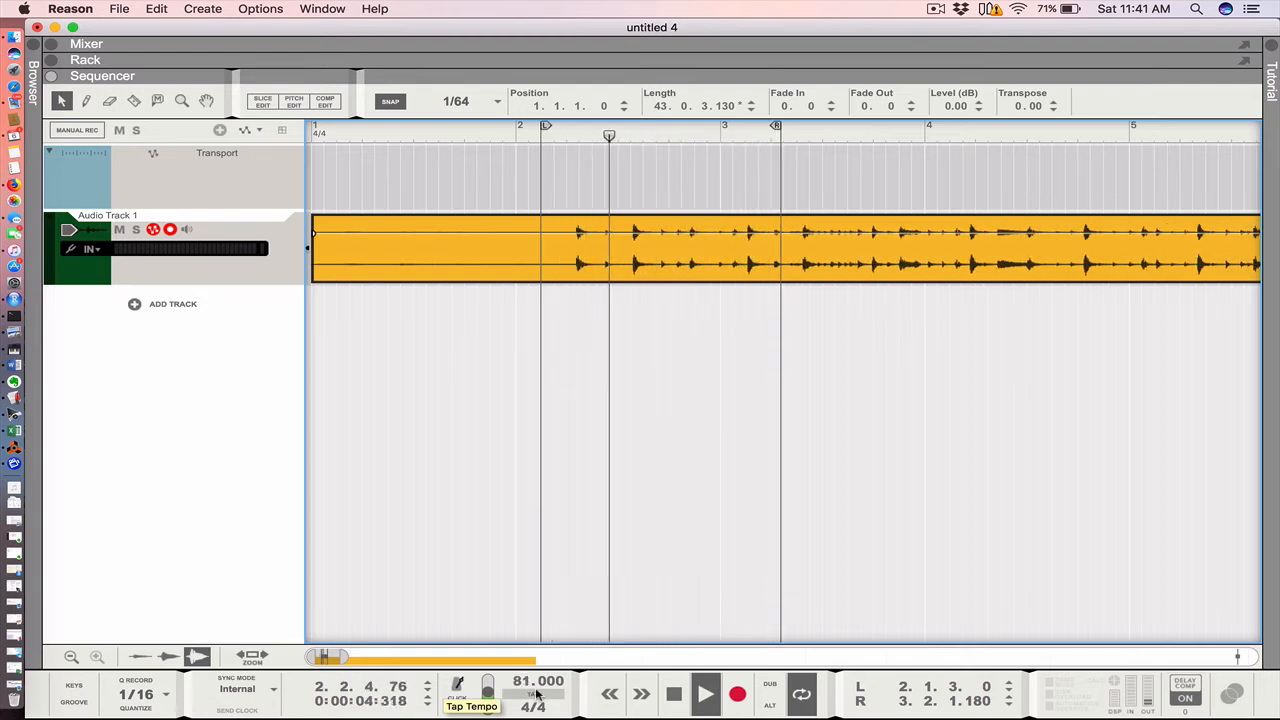
left_click(537, 693)
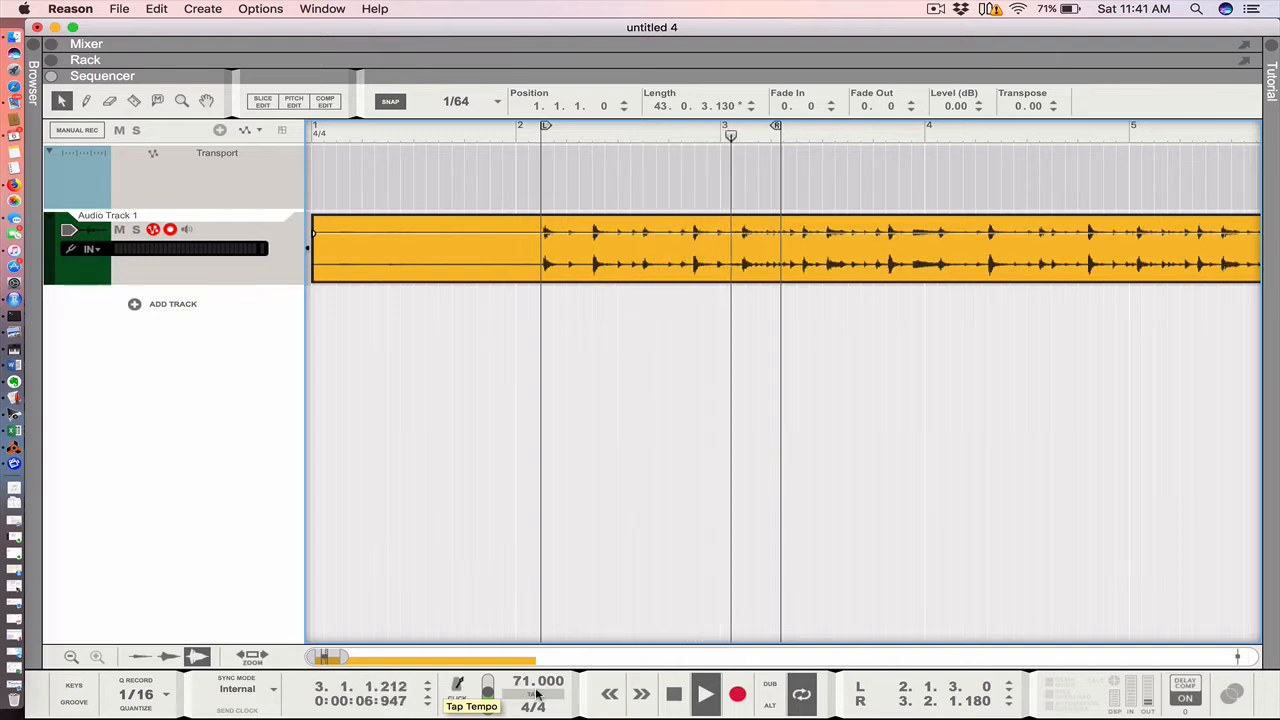
left_click(537, 693)
left_click(537, 693)
left_click(537, 693)
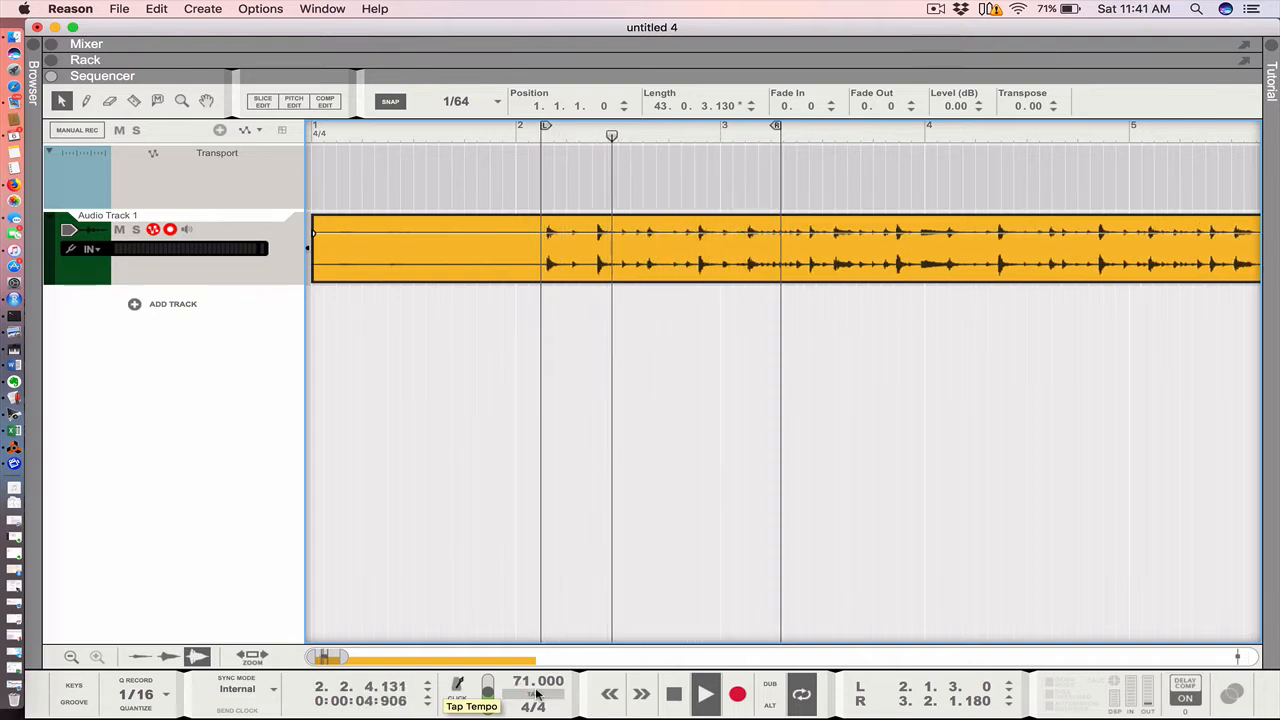
left_click(537, 693)
left_click(537, 693)
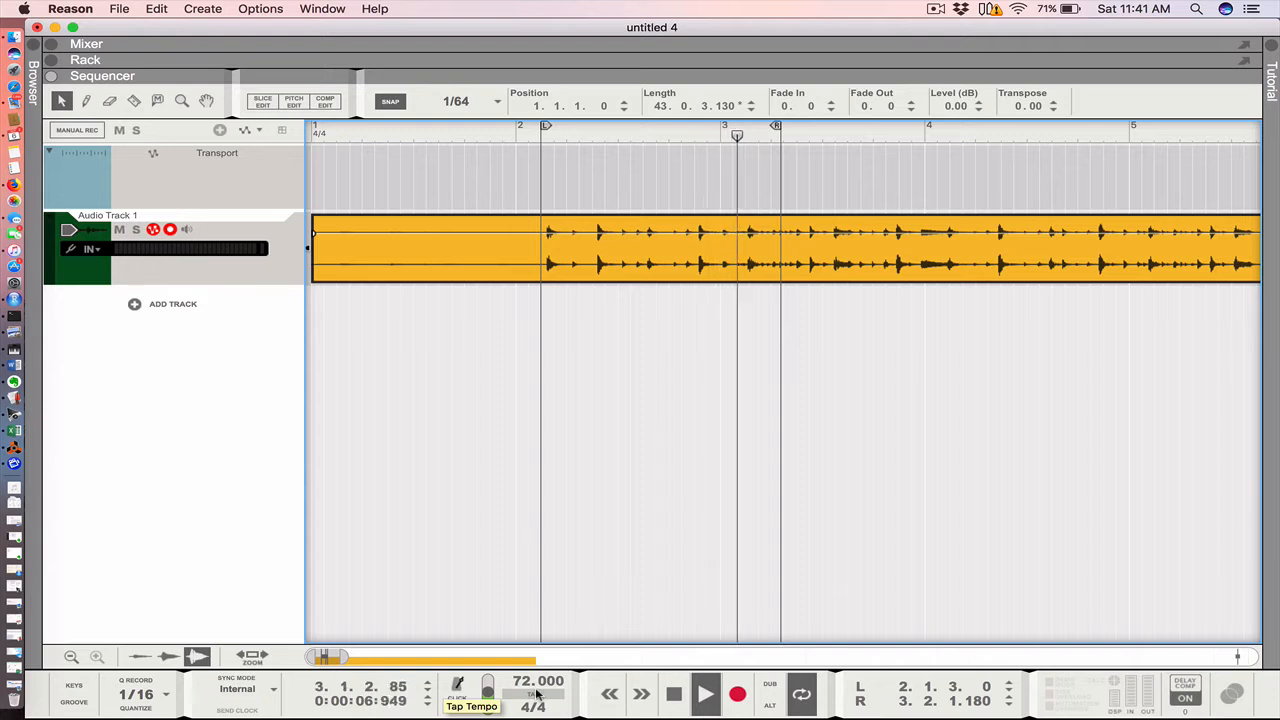
left_click(537, 693)
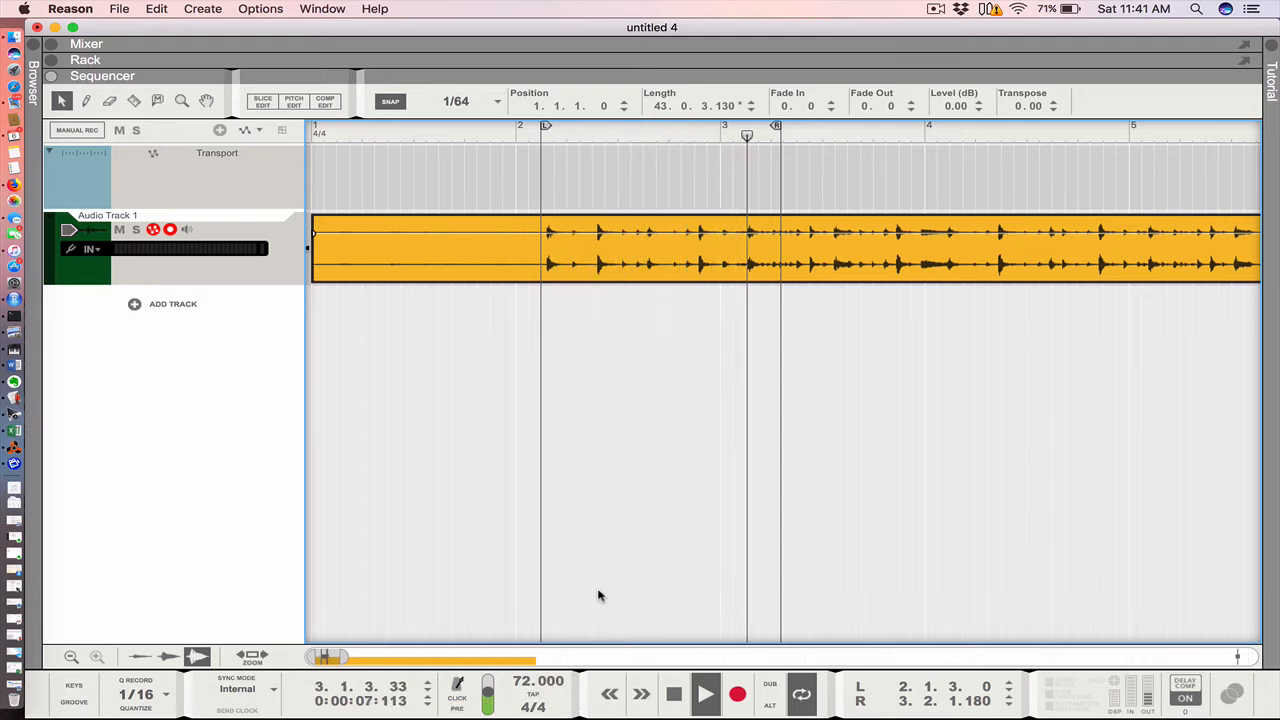
key("space")
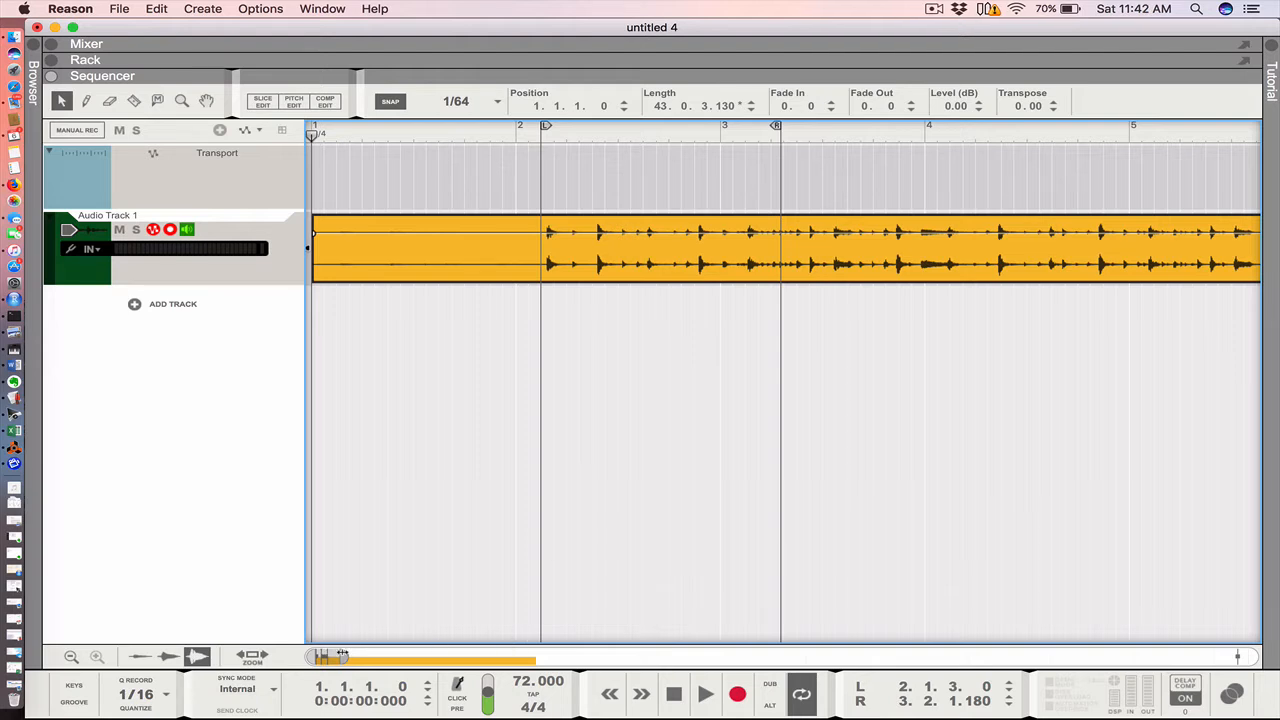
Step: Trim the silence before the first drum hit, up to 2.1.3.60, and move the clip to position 1.1.1.0
left_click_drag(342, 655, 310, 651)
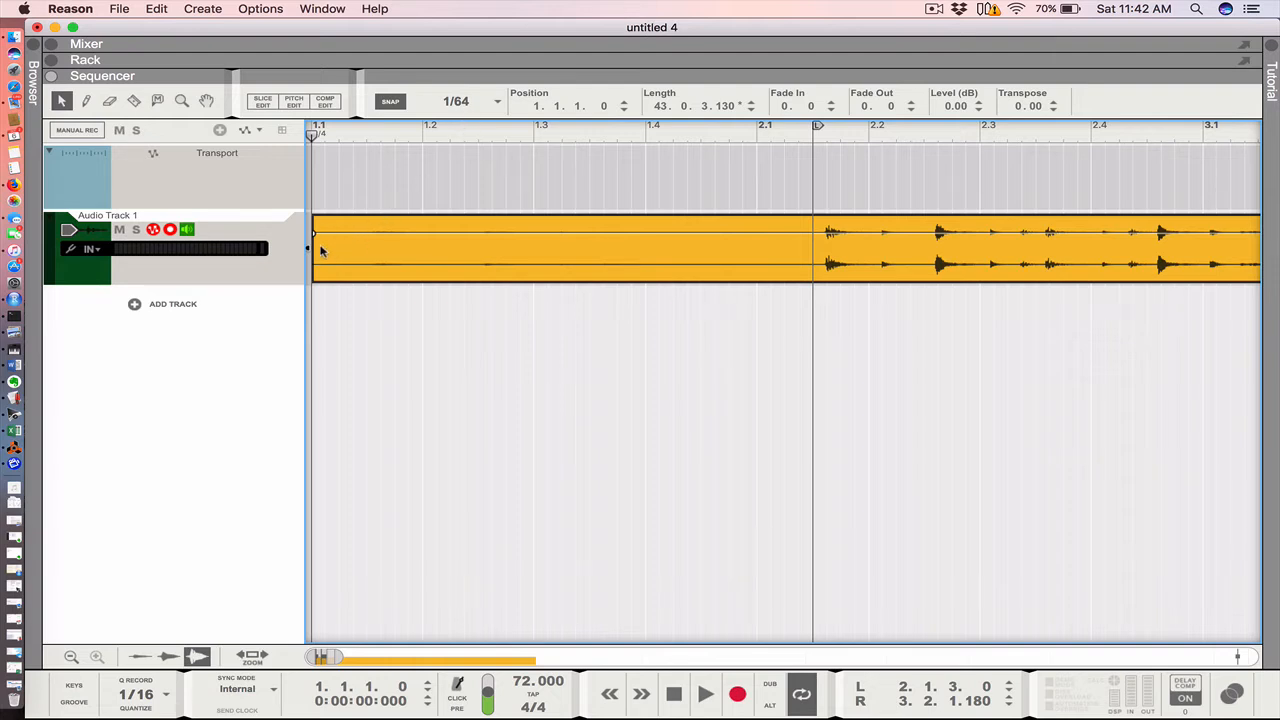
left_click_drag(309, 247, 820, 288)
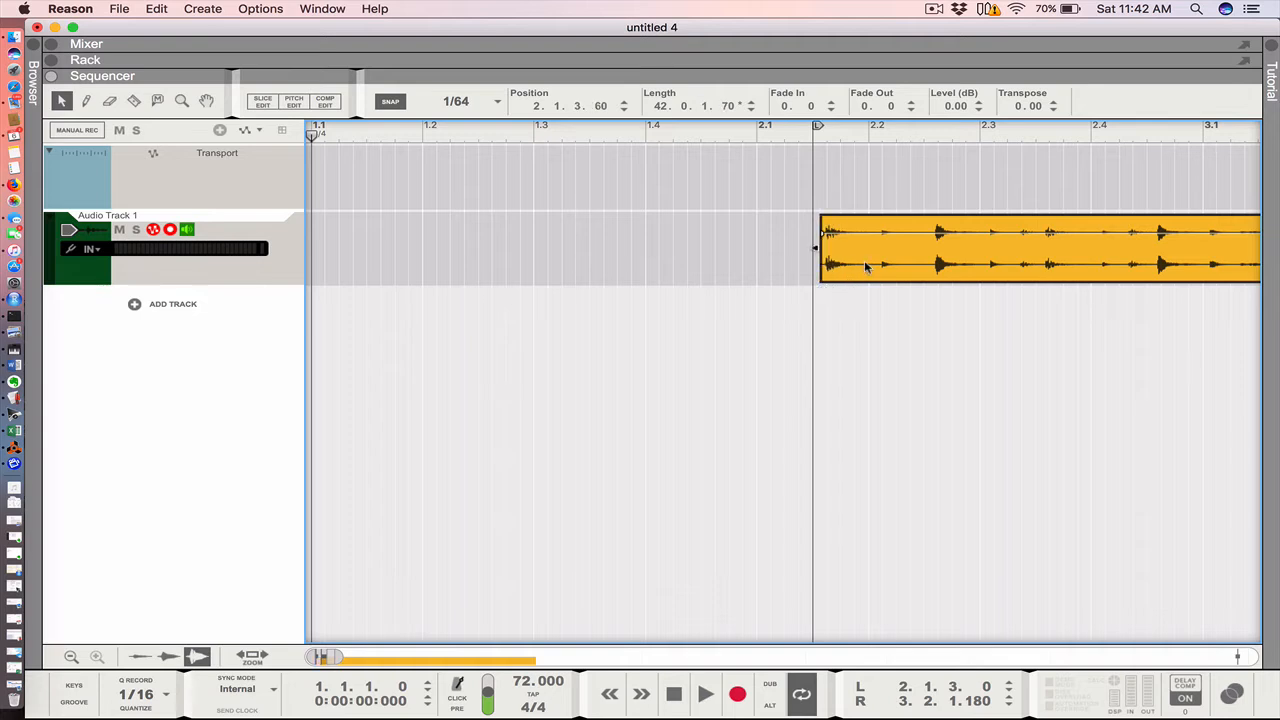
left_click(896, 207)
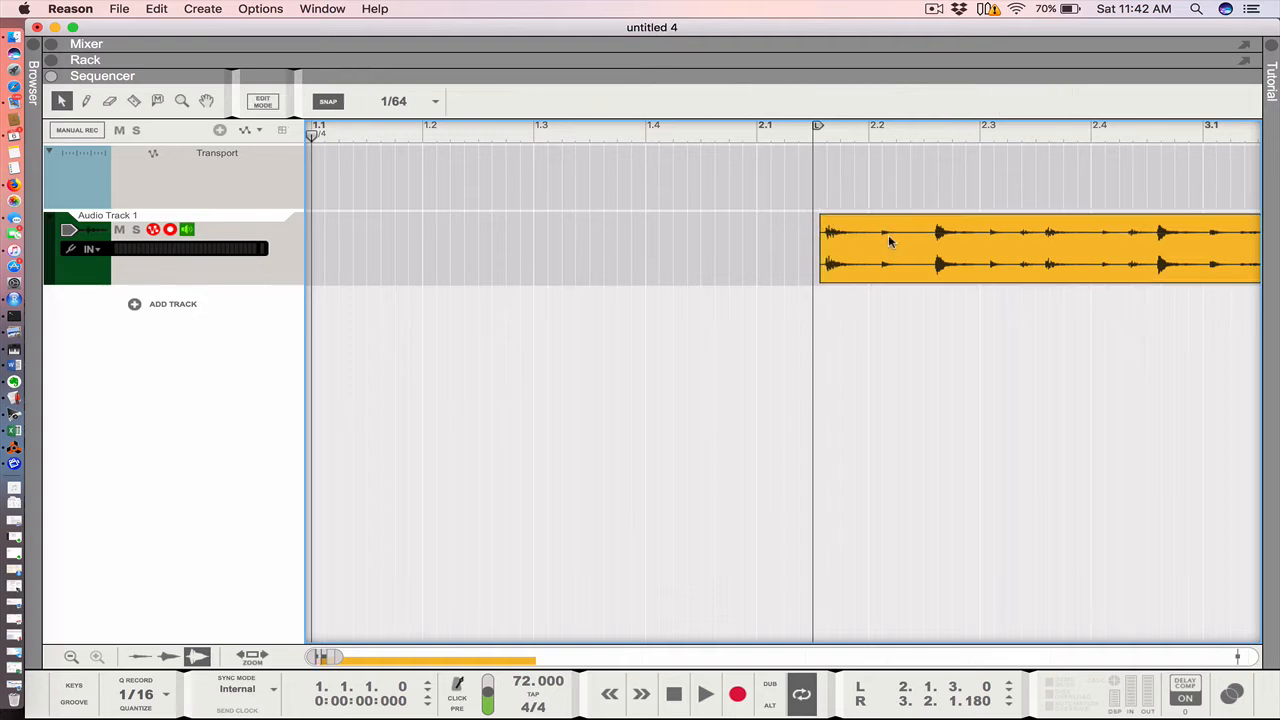
left_click_drag(891, 241, 390, 286)
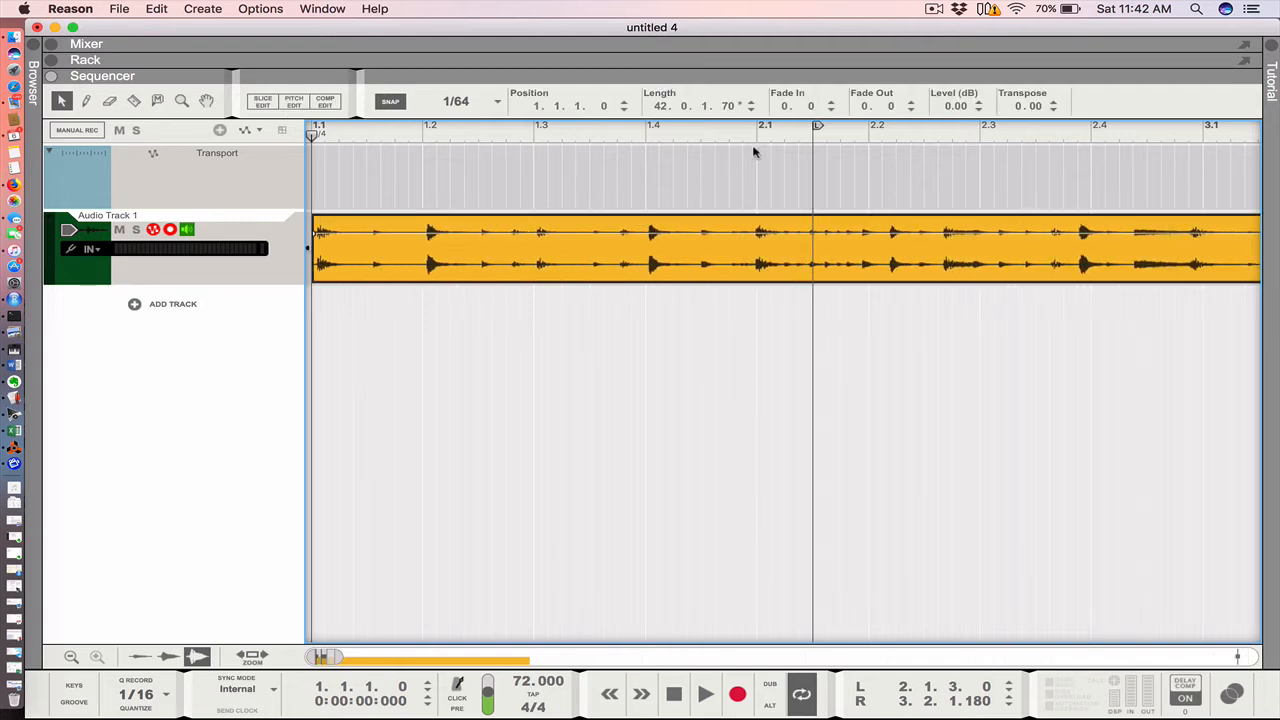
Step: Set the loop locators to 1.1.1.0 and 2.1.1.0 around the first bar and play the loop
left_click(313, 129, "alt")
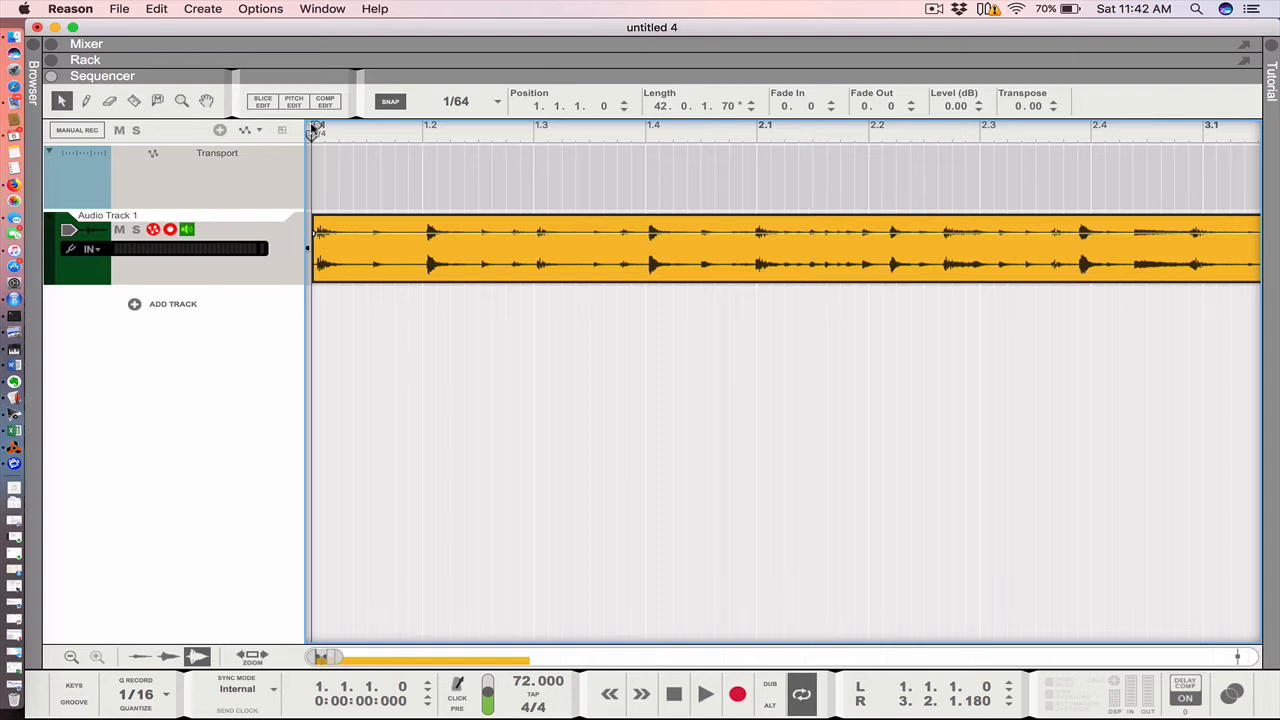
left_click(758, 136, "super")
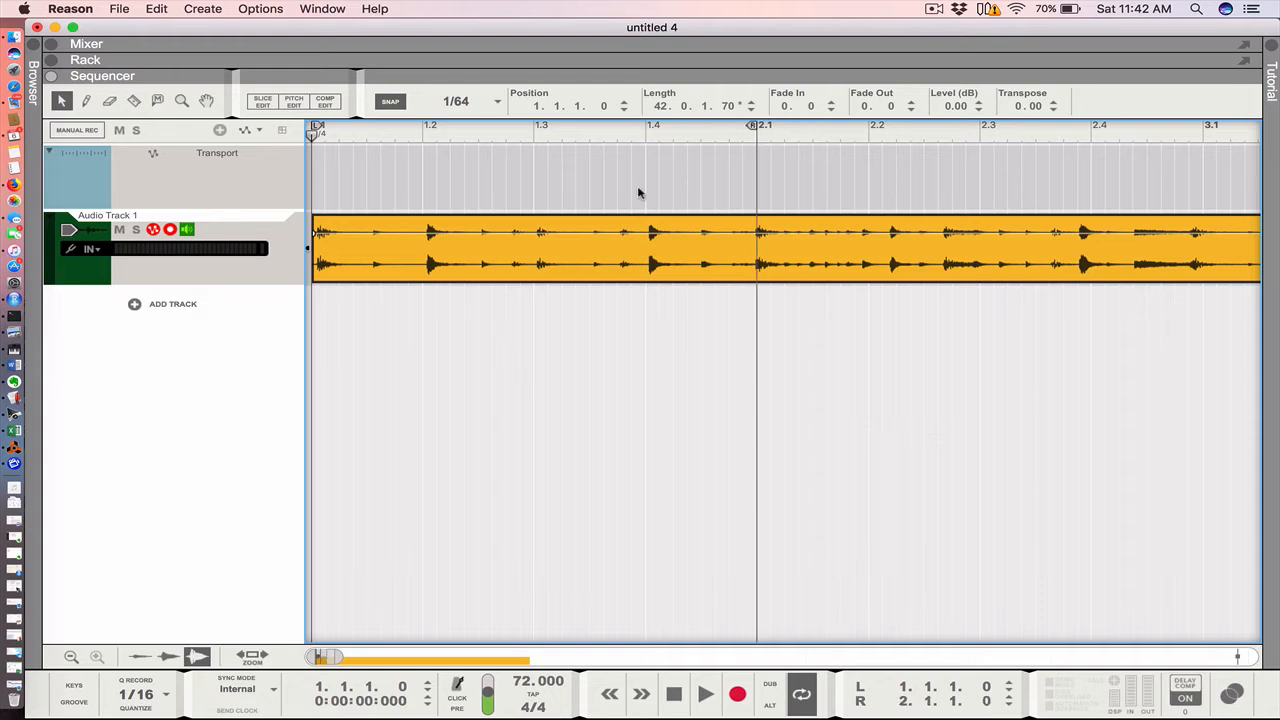
key("space")
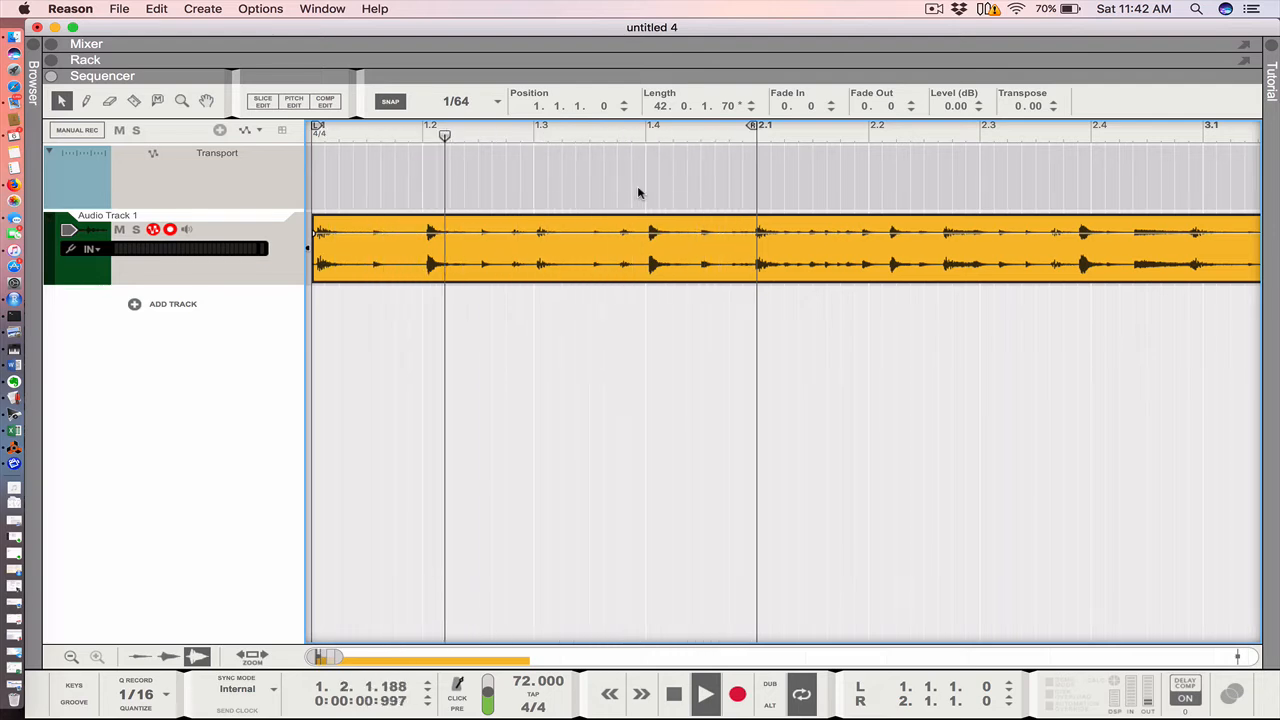
Step: Set the tempo to 73 BPM and audition the looped first bar again
key("space")
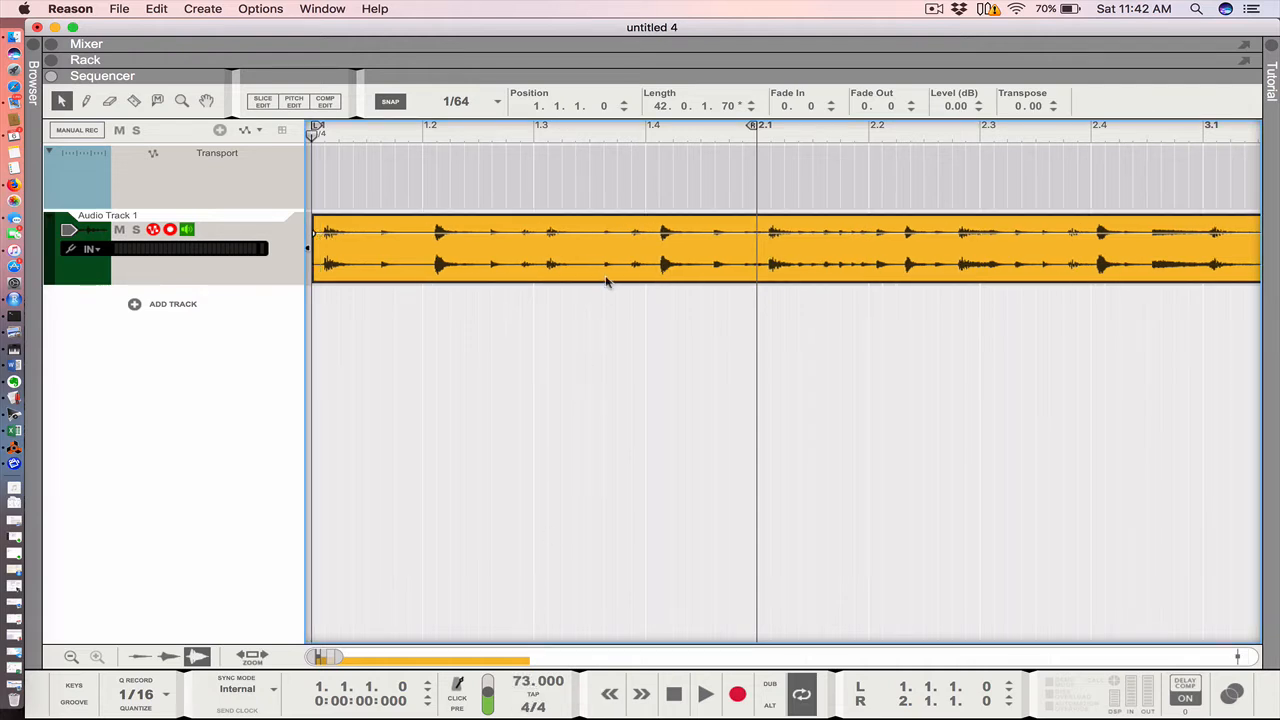
key("space")
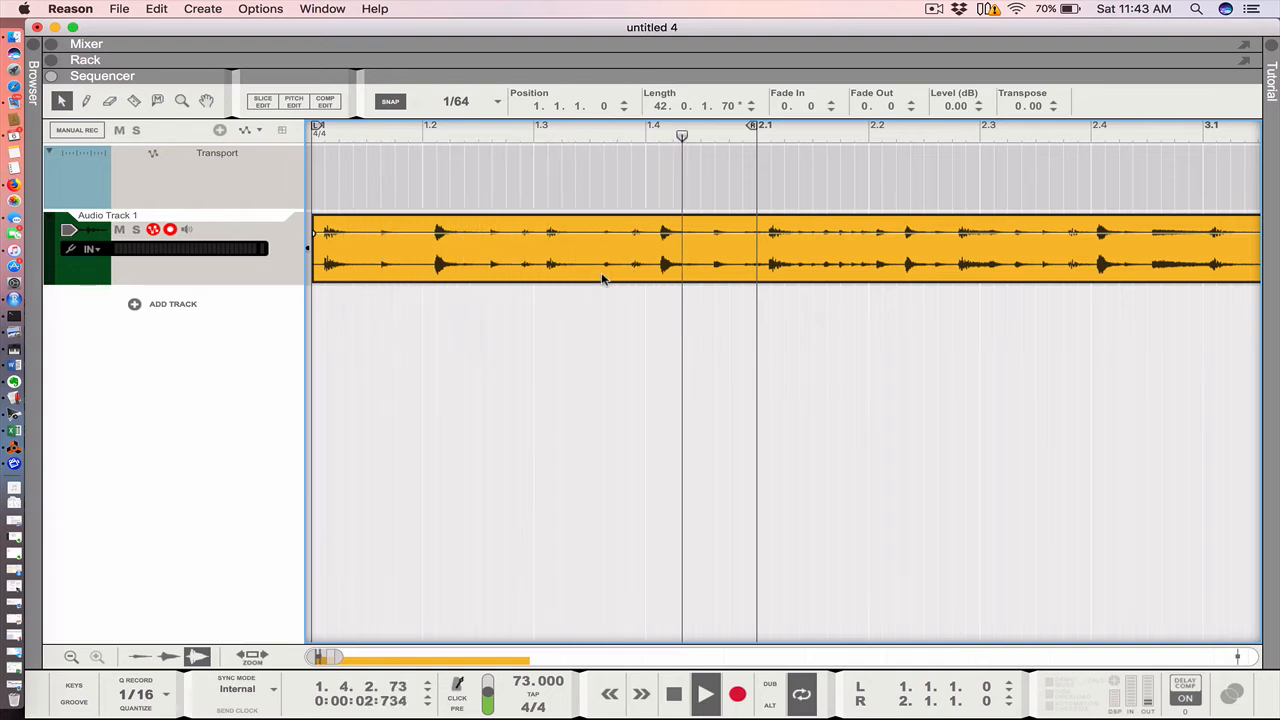
key("space")
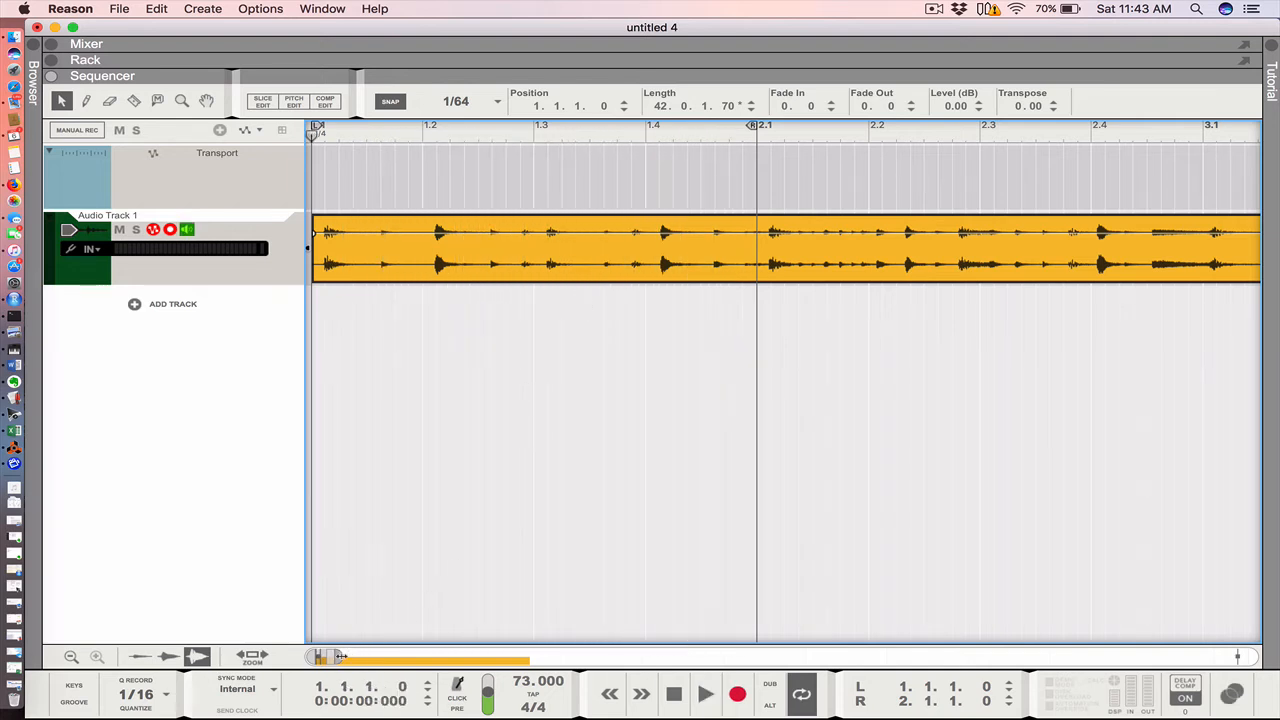
Step: Trim the remaining gap before the first drum hit, keep the clip starting at 1.1.1.0, and audition the looped first bar
left_click_drag(341, 657, 334, 657)
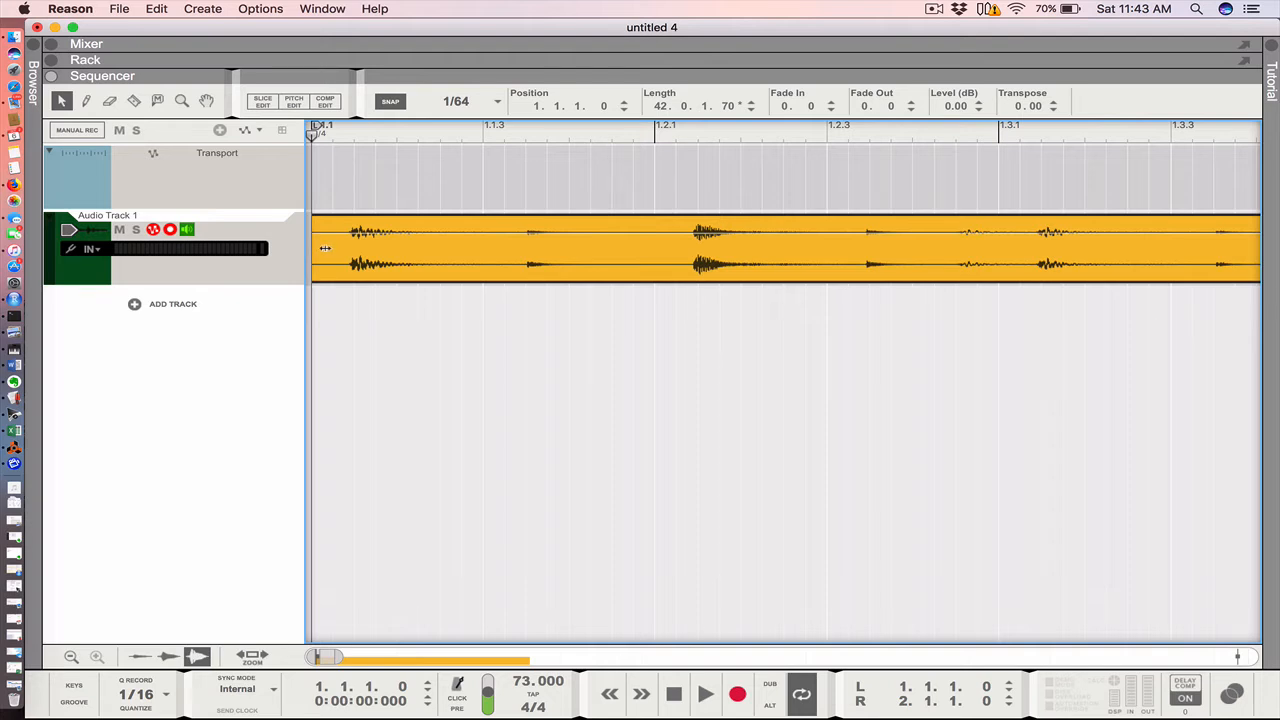
left_click_drag(332, 248, 391, 250)
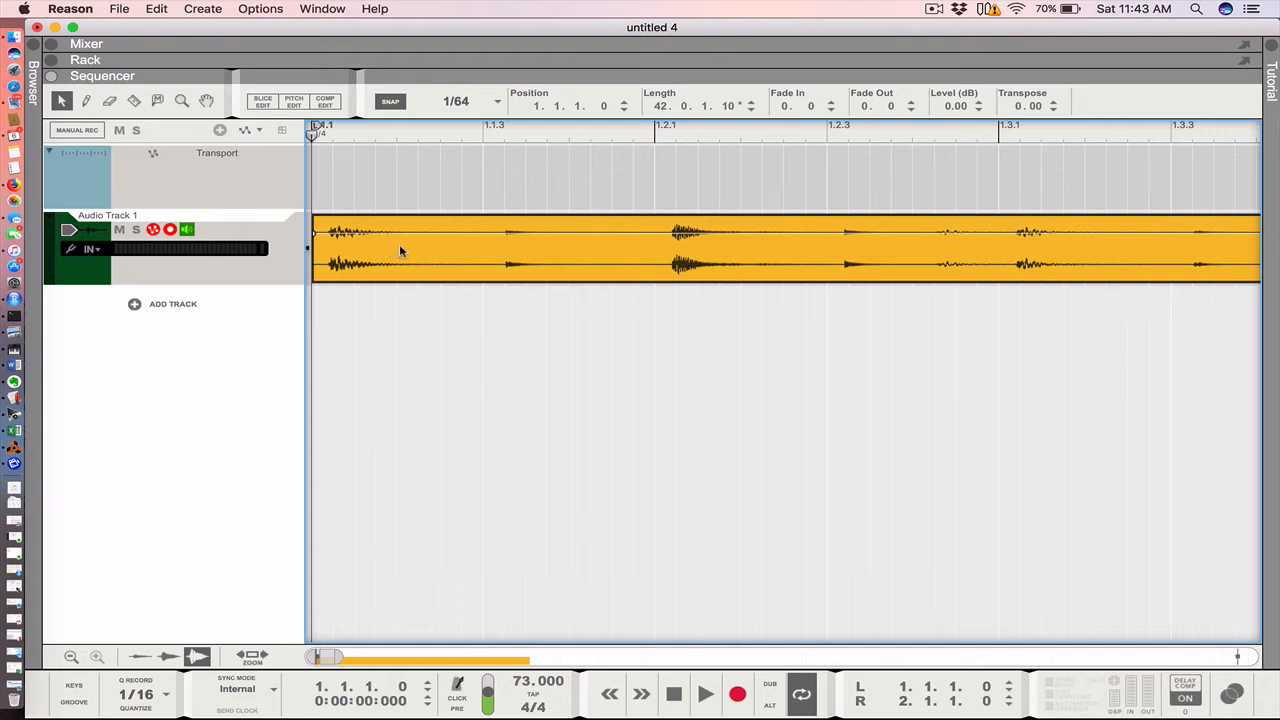
key("g")
key("h")
key("g")
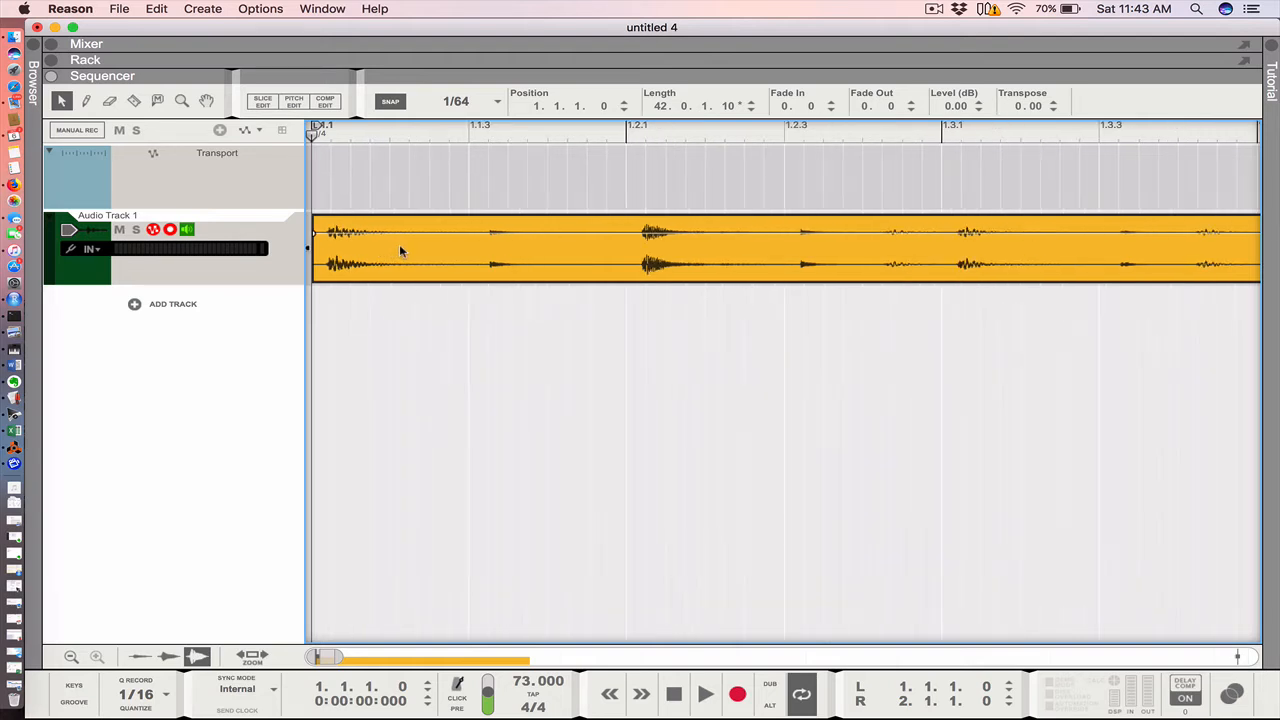
key("g")
key("g")
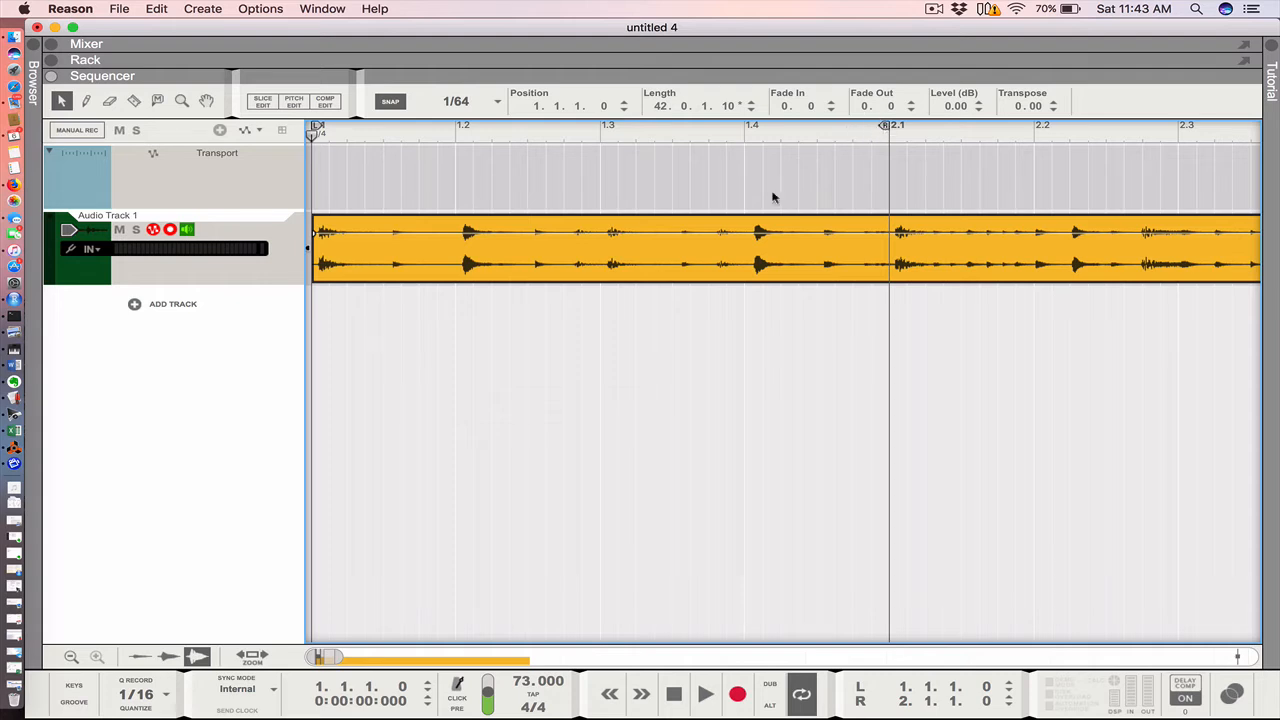
key("space")
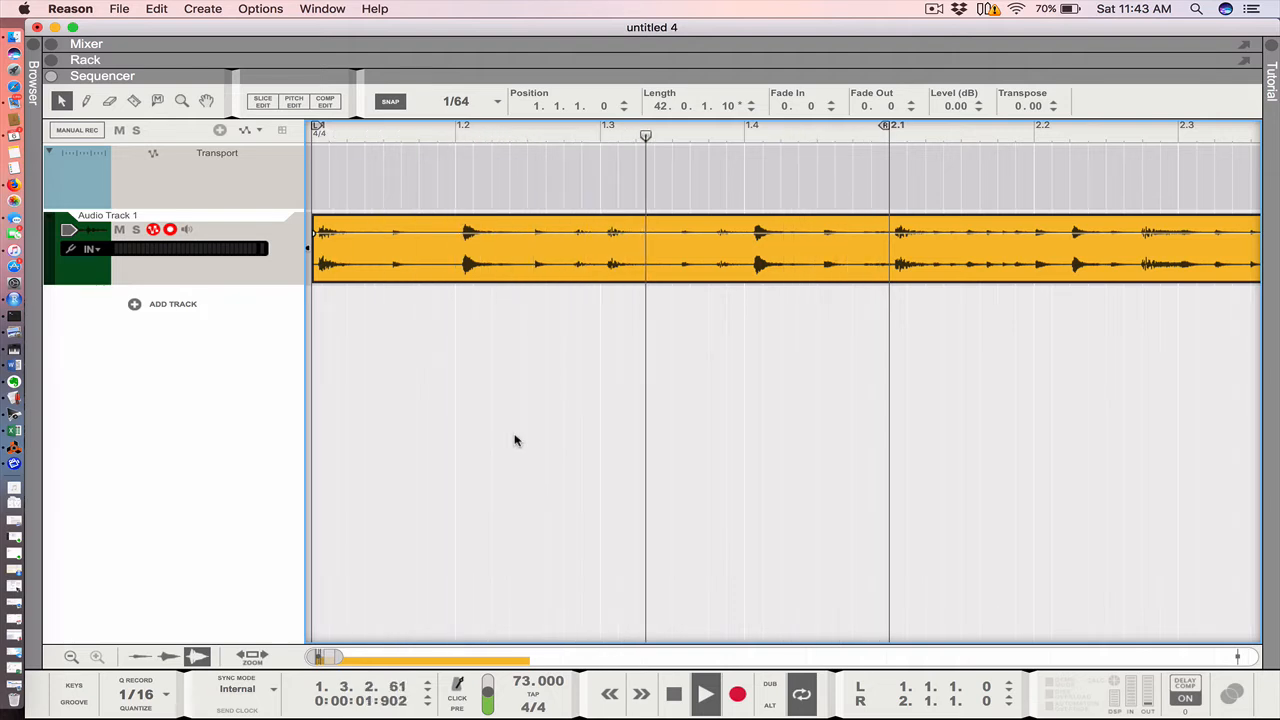
key("space")
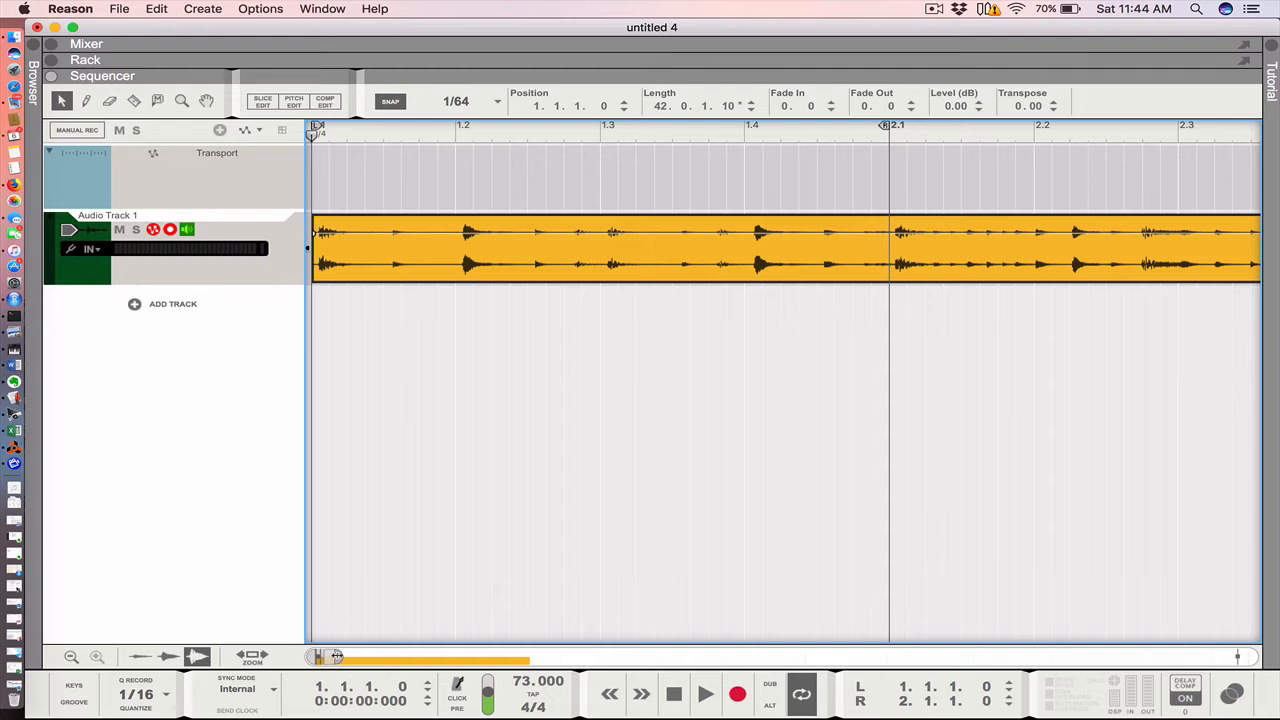
Step: Set the right loop locator to 3.1.1.0 and the left one to the start of bar 2, and play the second bar
left_click_drag(337, 656, 359, 661)
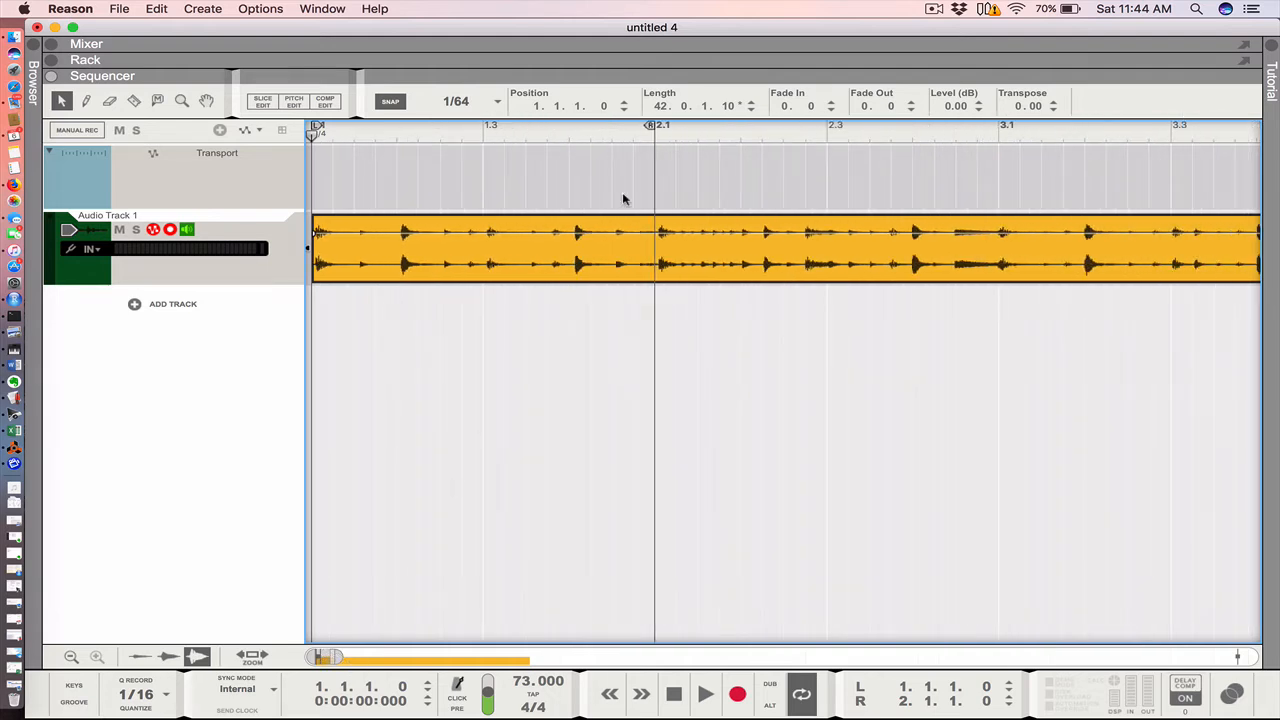
left_click_drag(650, 125, 998, 182)
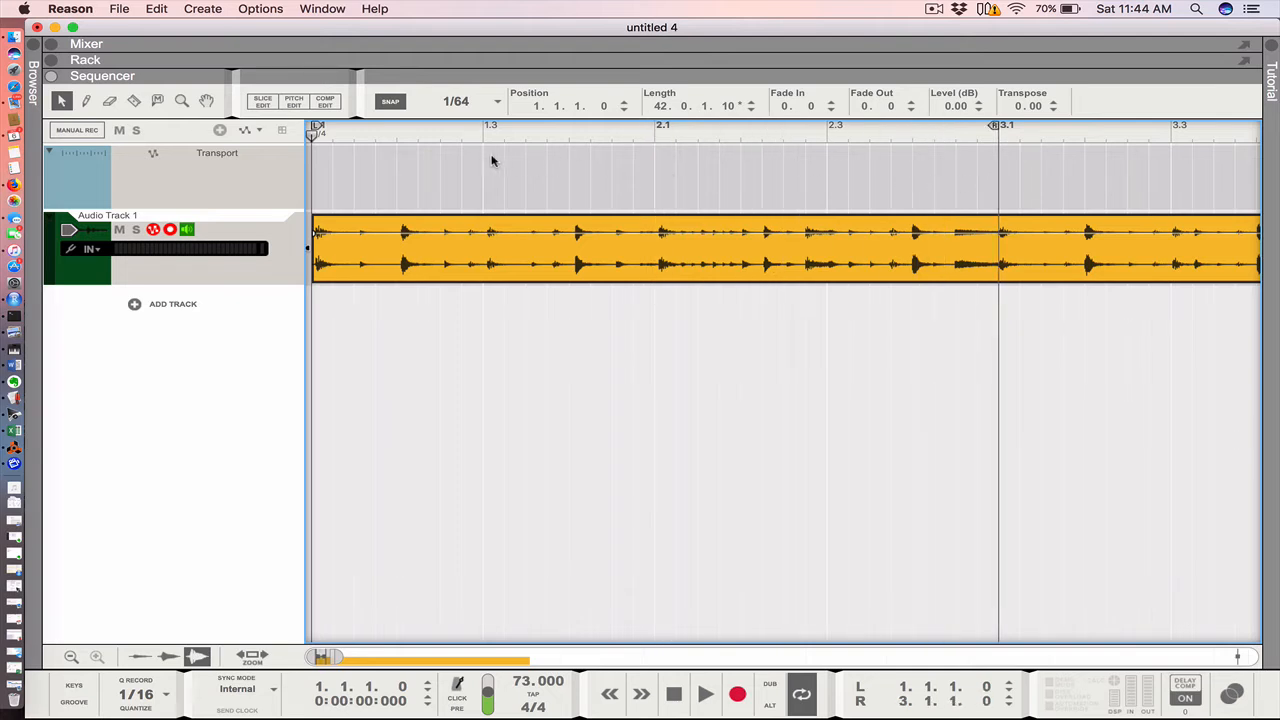
left_click_drag(316, 127, 661, 186)
key("space")
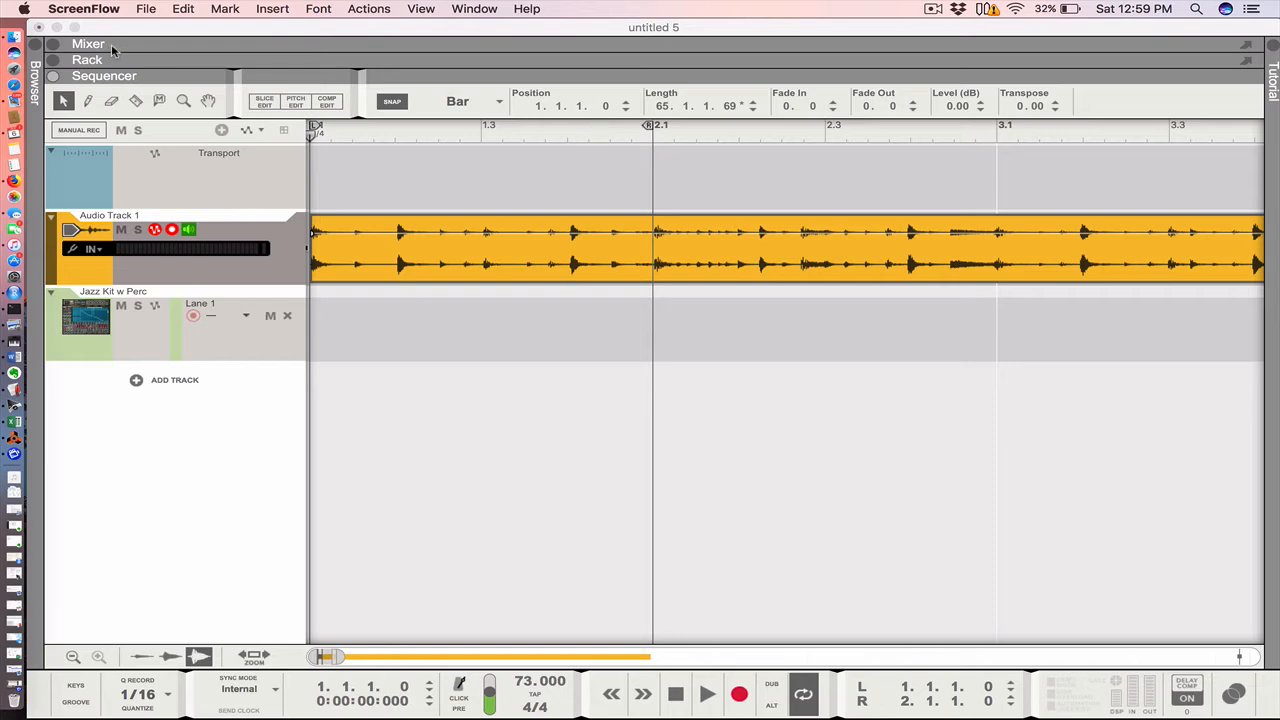
Step: Show the Jazz Kit w Perc NN-XT in the rack and return to the full sequencer view
left_click(54, 60)
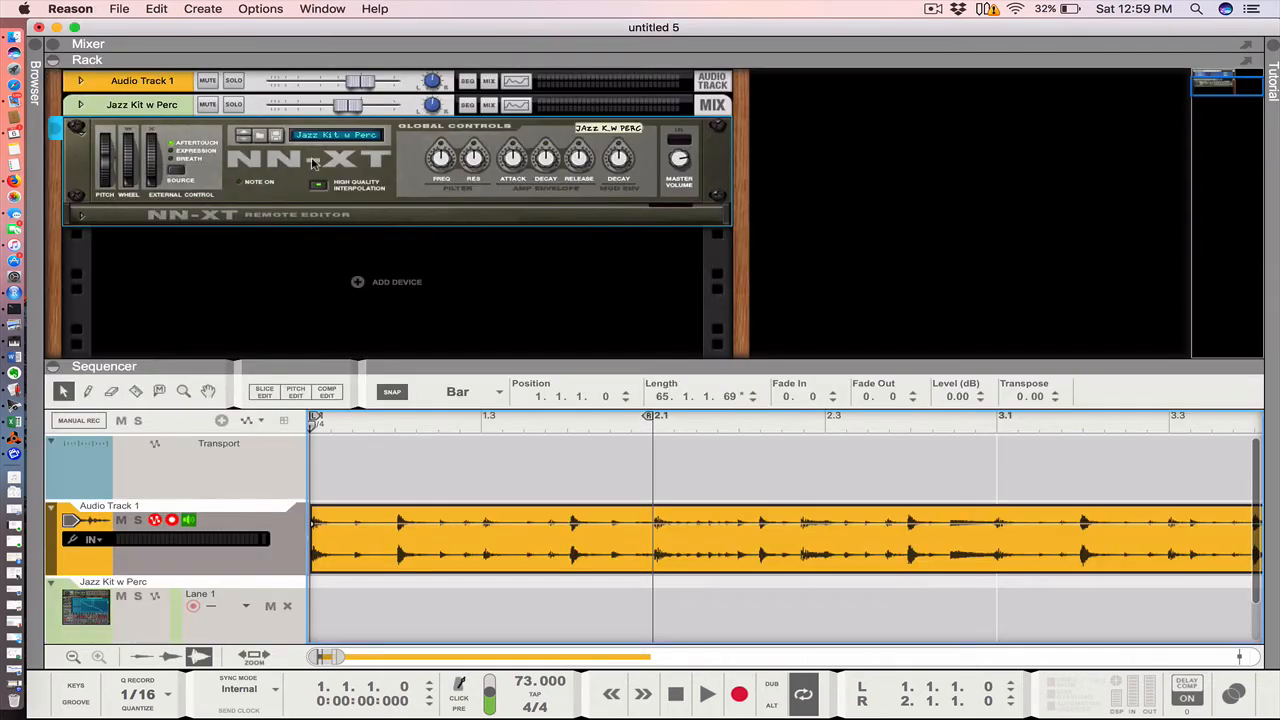
key("F7")
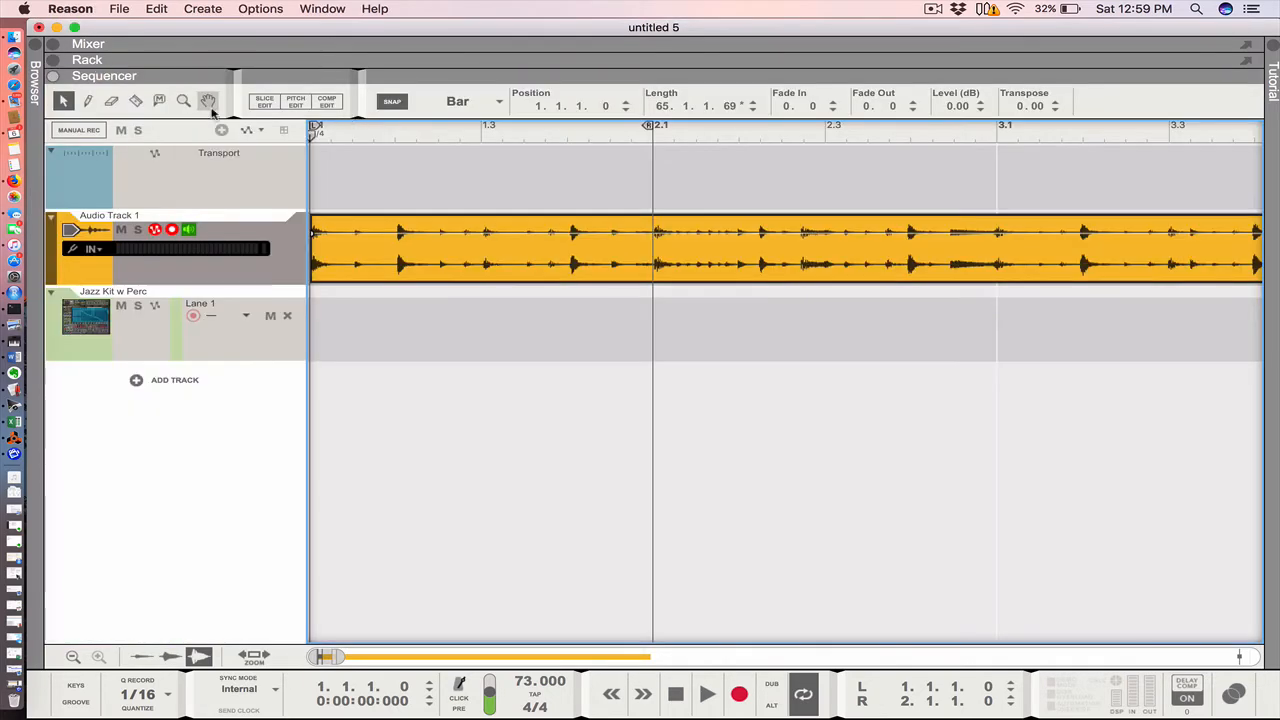
Step: Split the audio clip at the start of bar 2 with the Razor tool and audition the one-bar first clip
key("r")
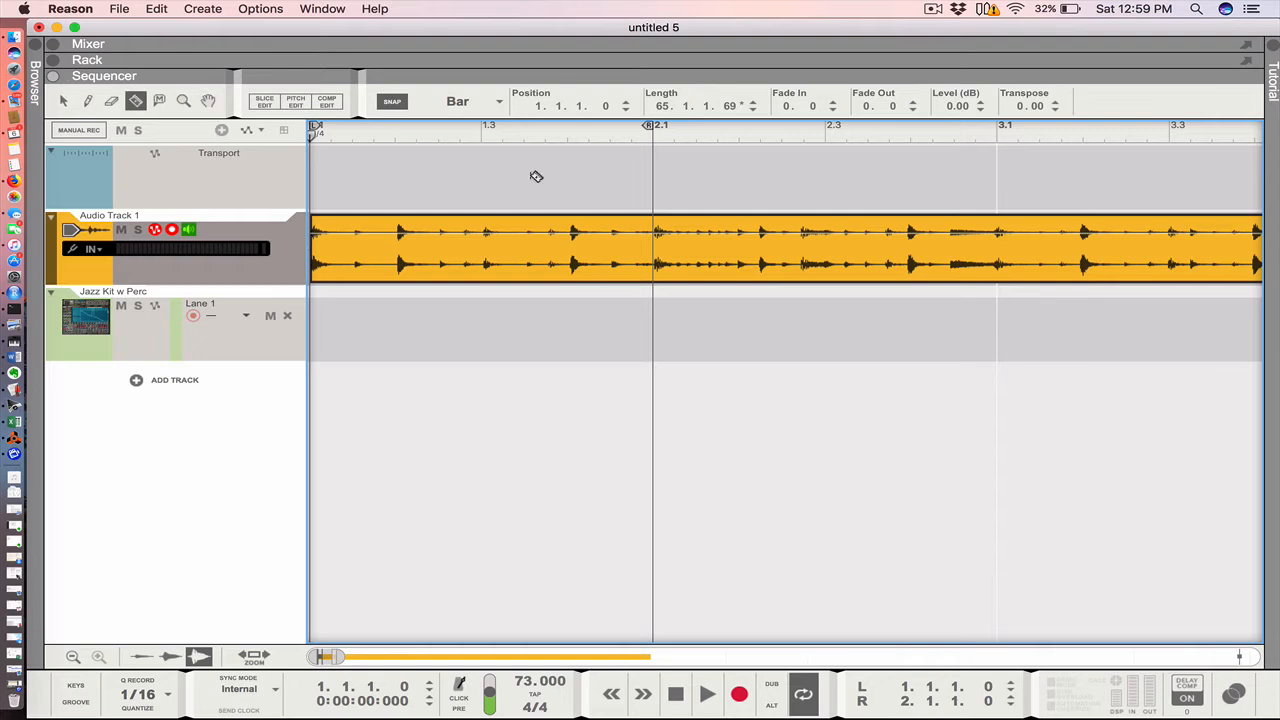
left_click(659, 217)
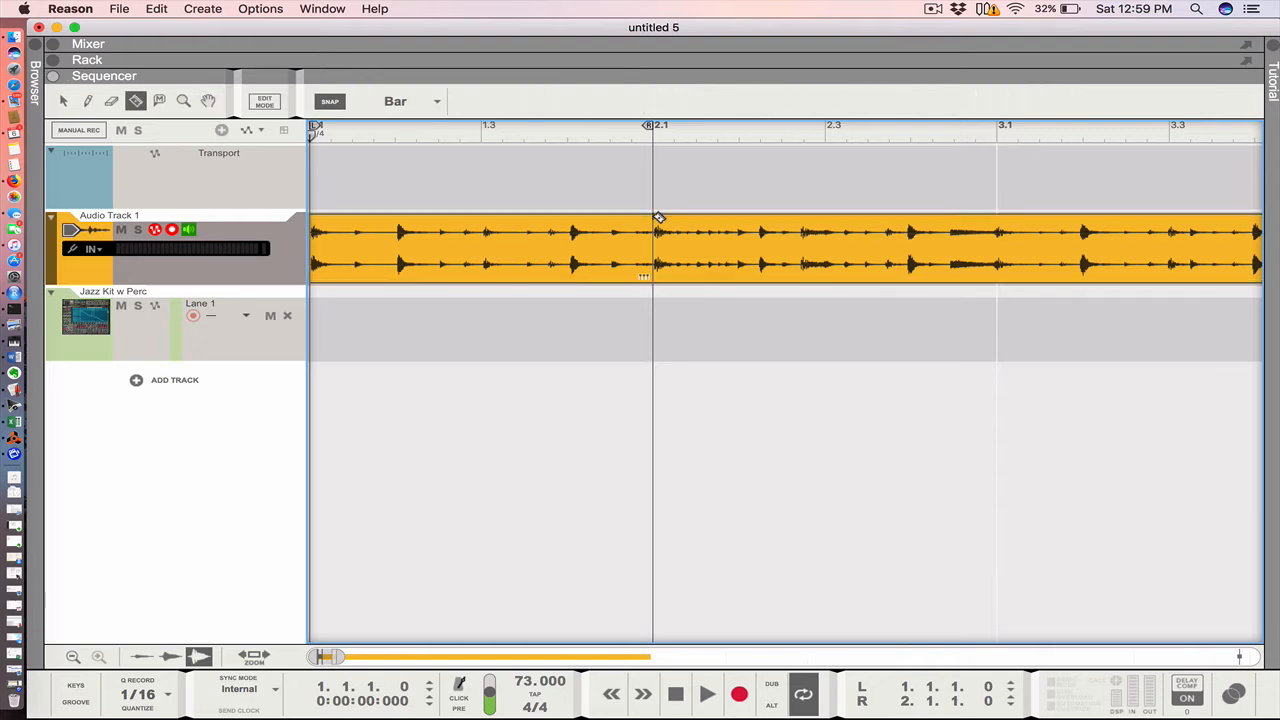
key("q")
left_click(535, 238)
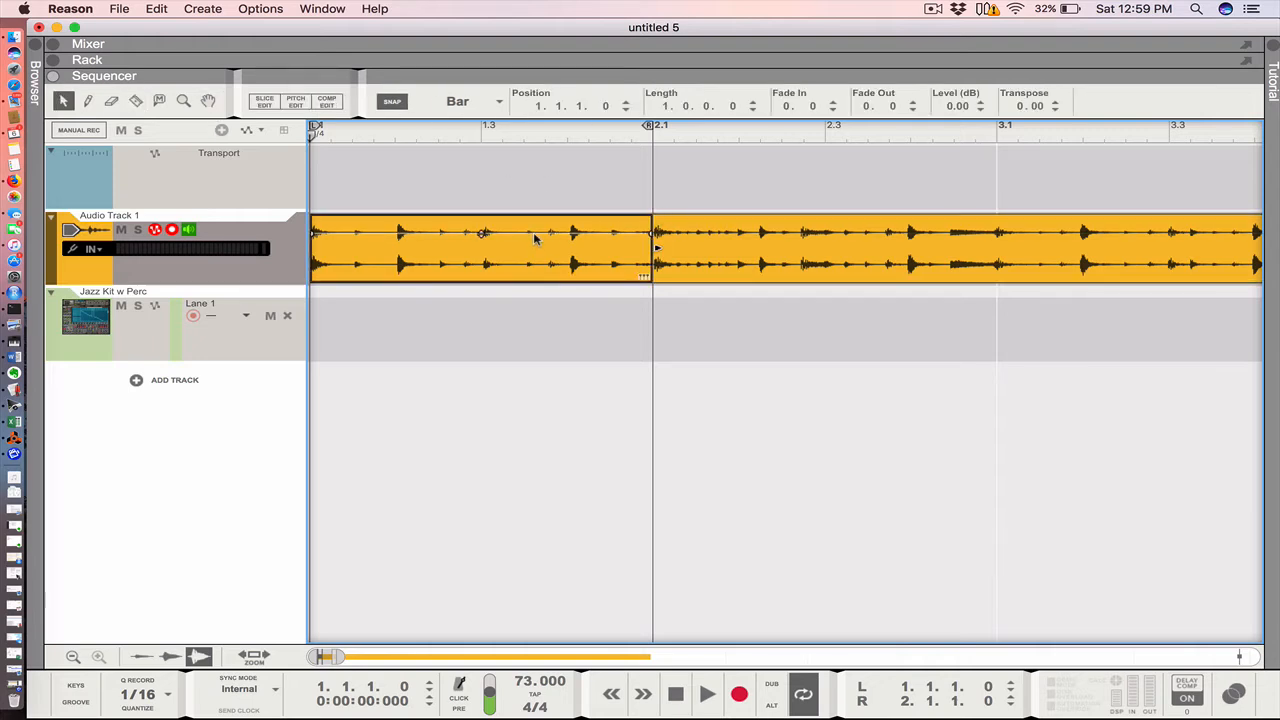
key("space")
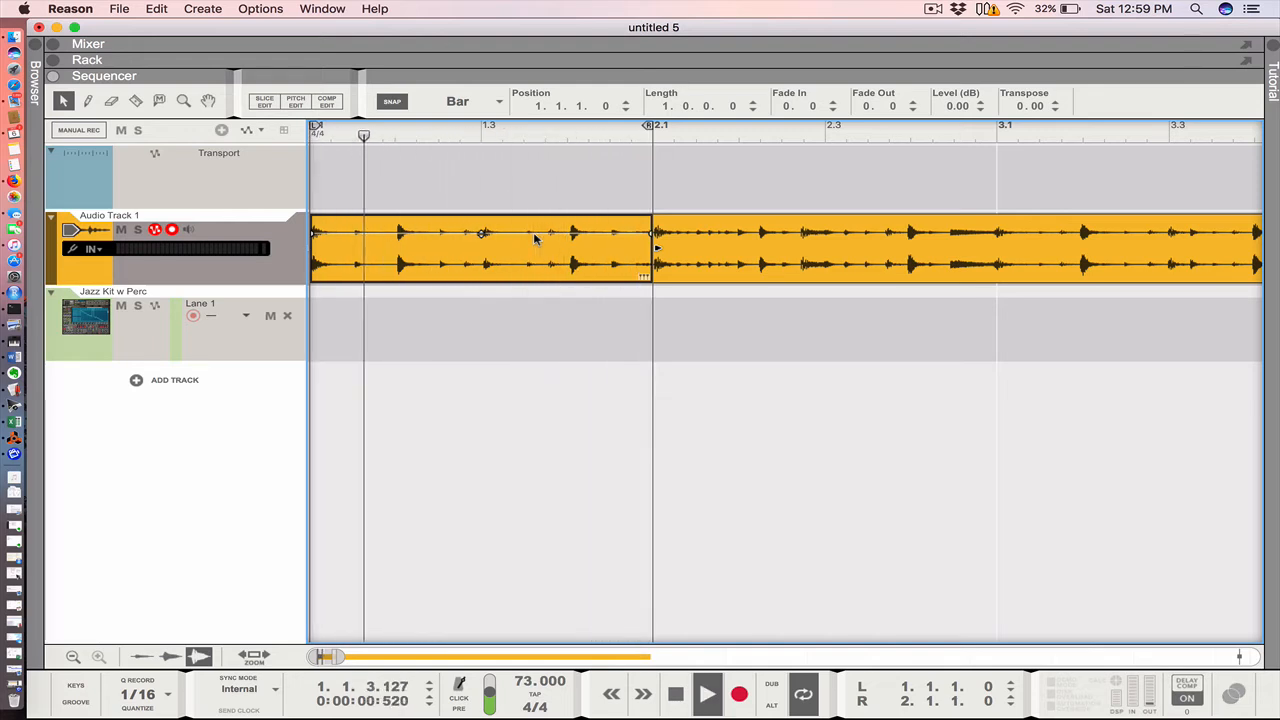
key("space")
Step: Open the one-bar clip in Slice Edit and audition its slices one after another with the Speaker tool
double_click(535, 238)
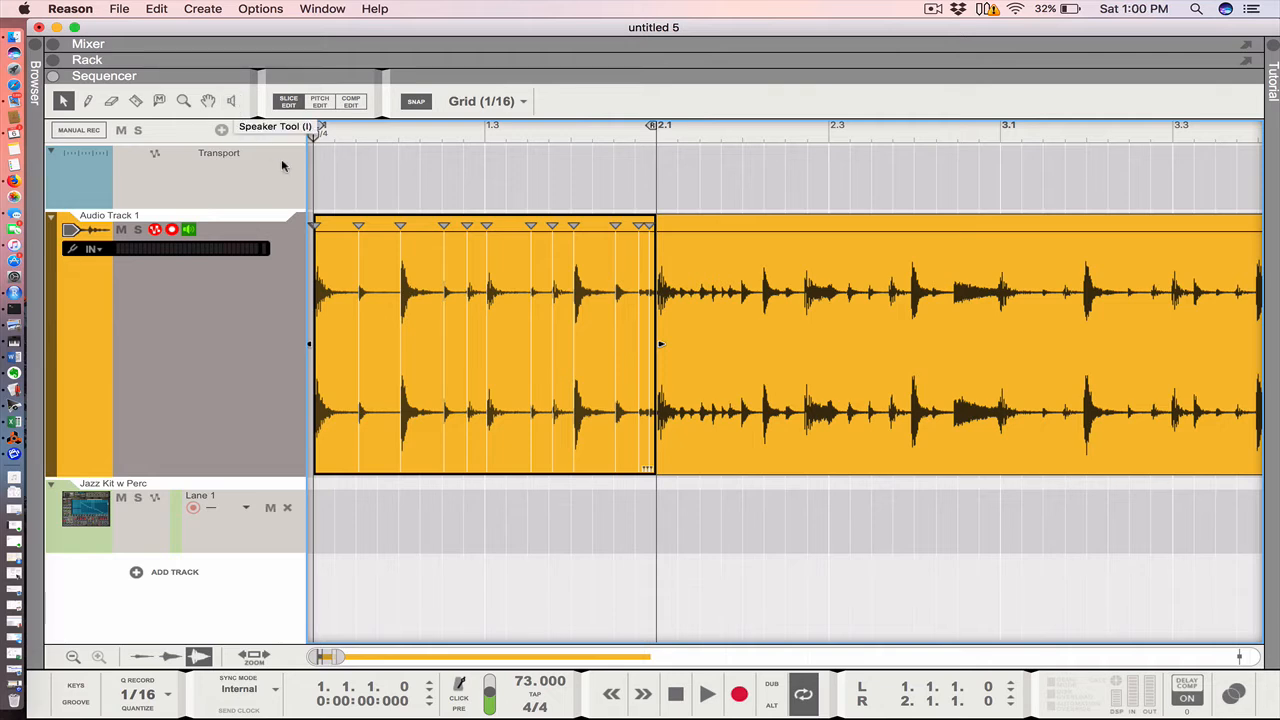
left_click(231, 104)
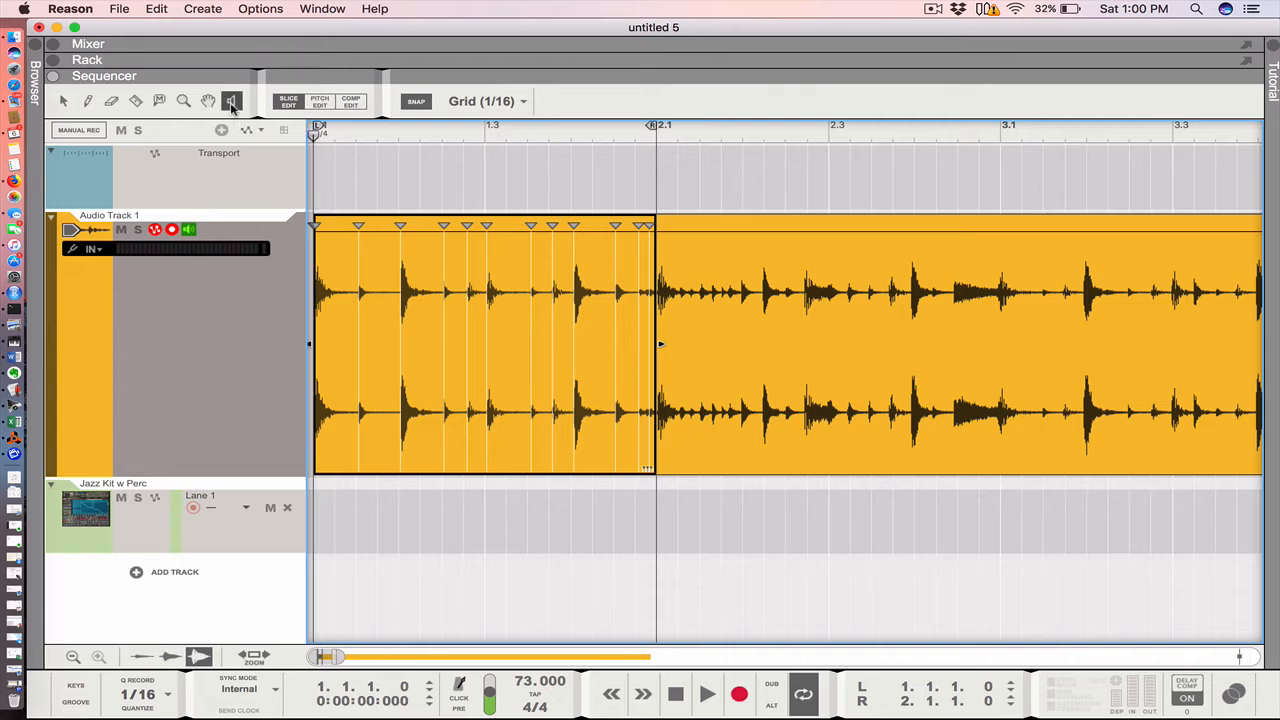
left_click(337, 249)
left_click(378, 250)
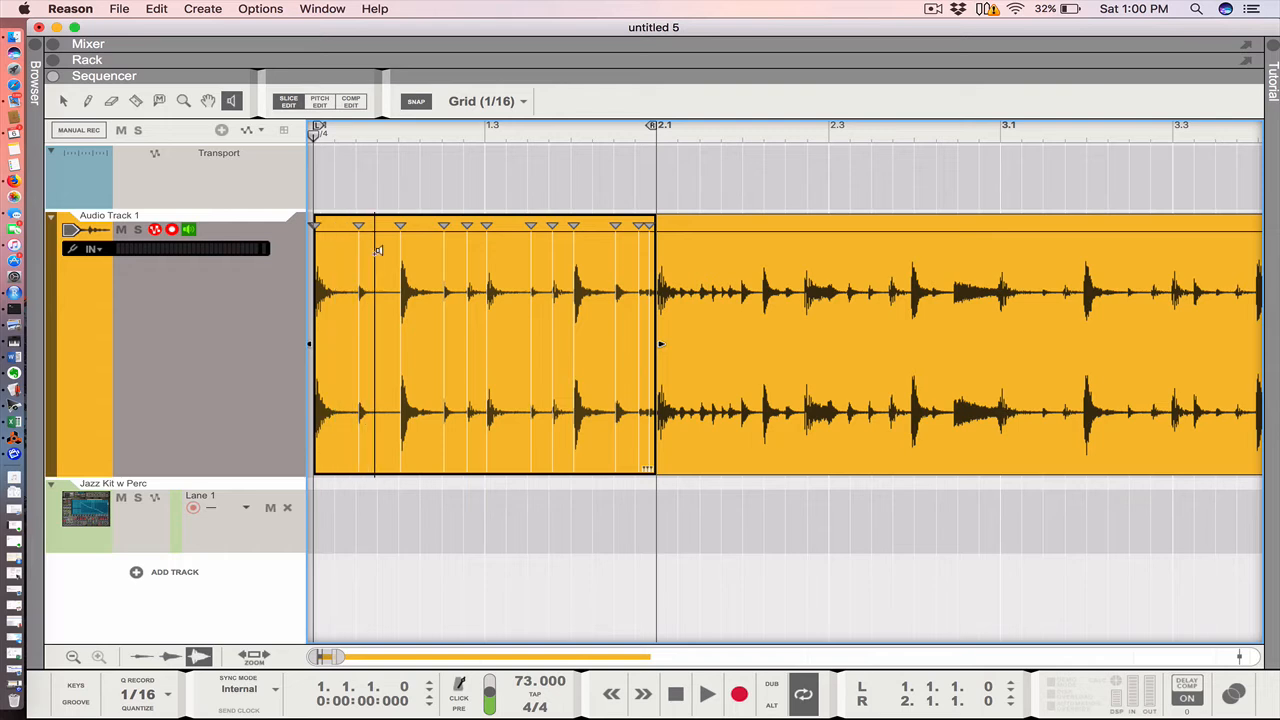
left_click(378, 250)
left_click(378, 250)
left_click(419, 249)
left_click(419, 249)
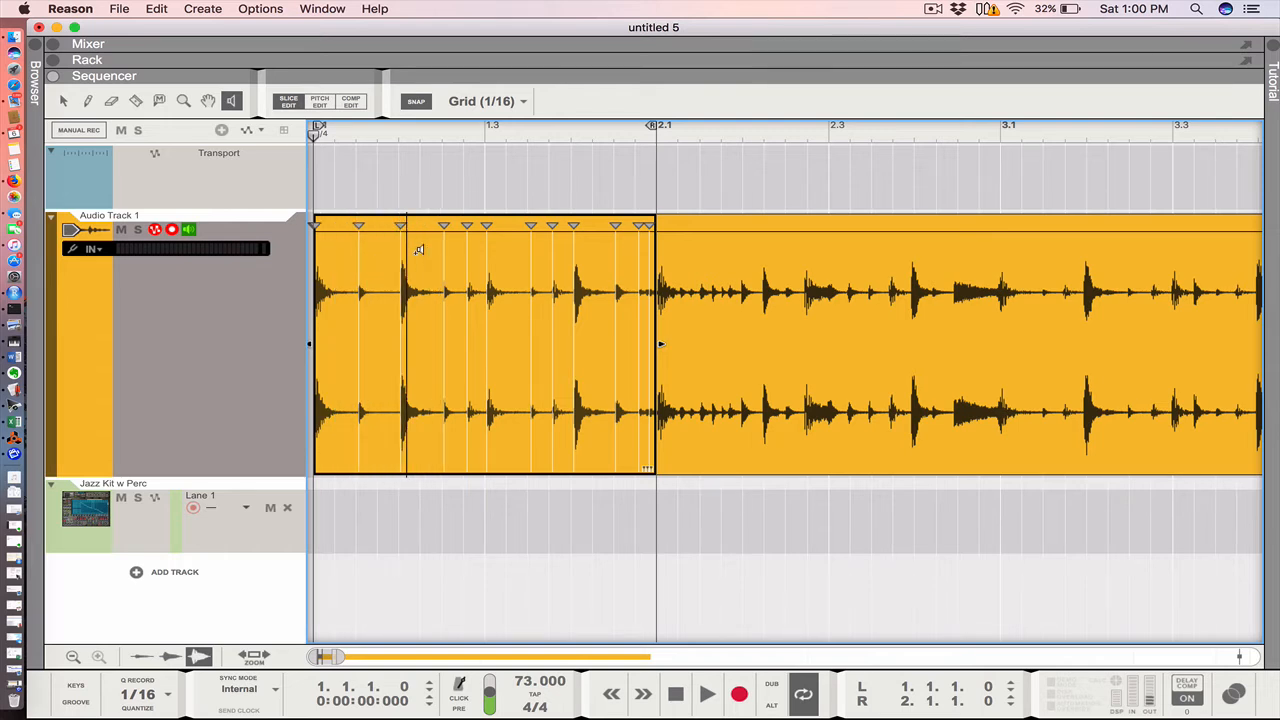
left_click(449, 246)
left_click(451, 246)
left_click(473, 246)
left_click(473, 246)
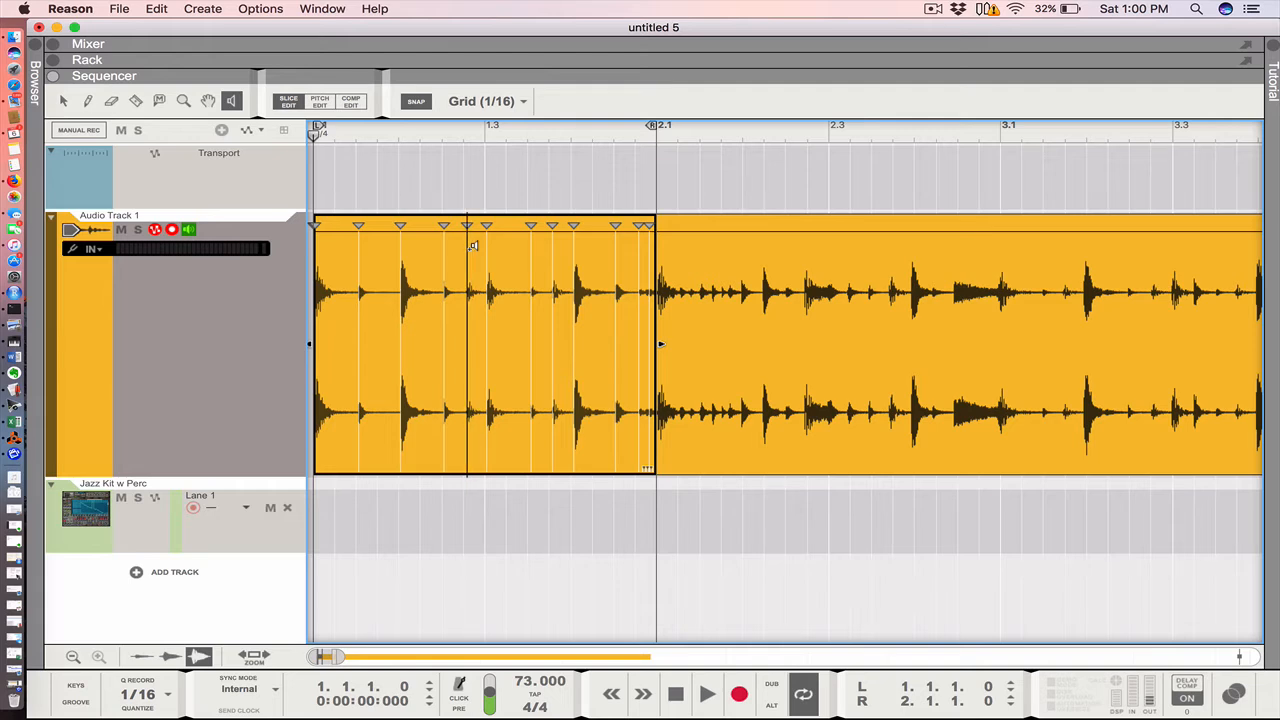
left_click(508, 246)
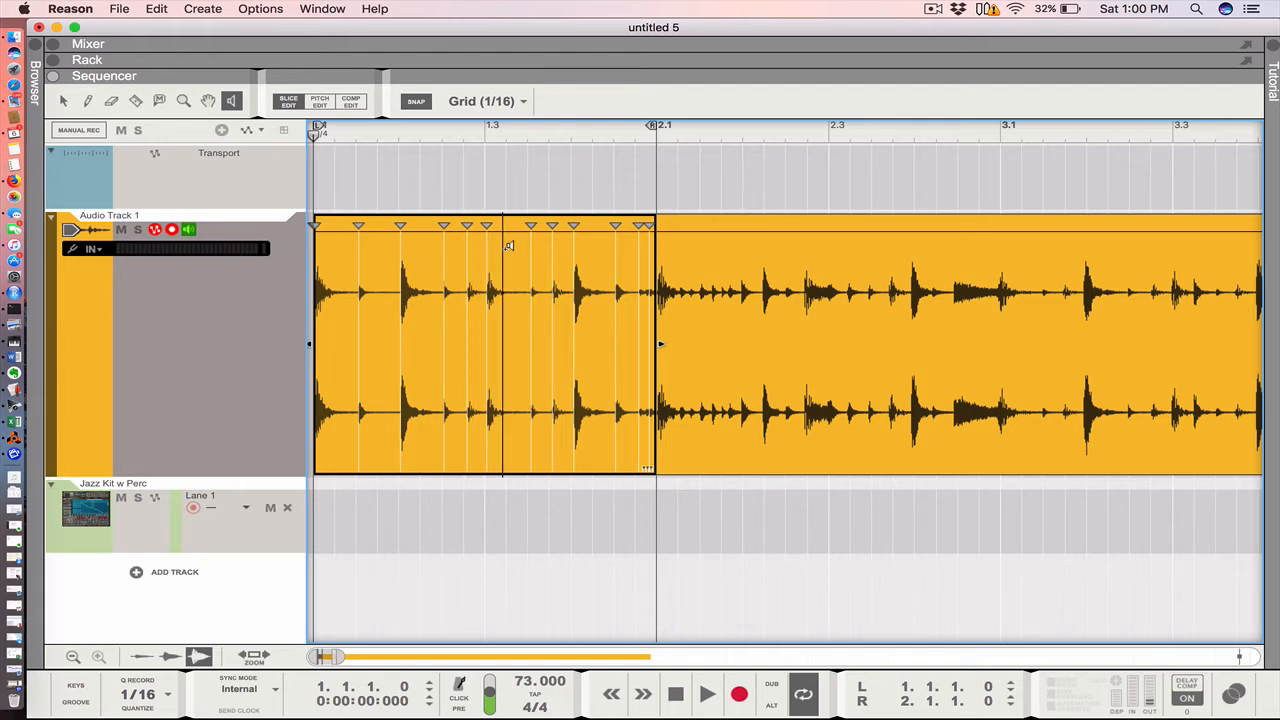
left_click(508, 246)
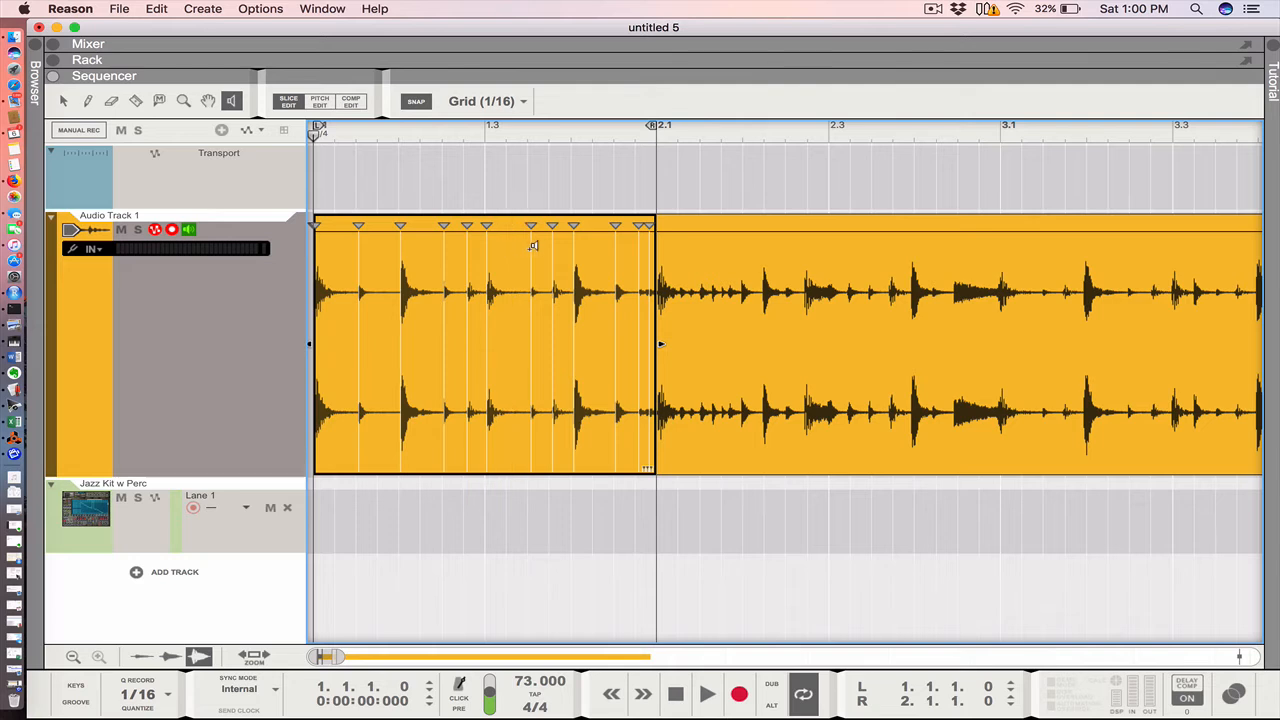
left_click(543, 246)
left_click(543, 246)
left_click(543, 246)
left_click(543, 246)
left_click(559, 246)
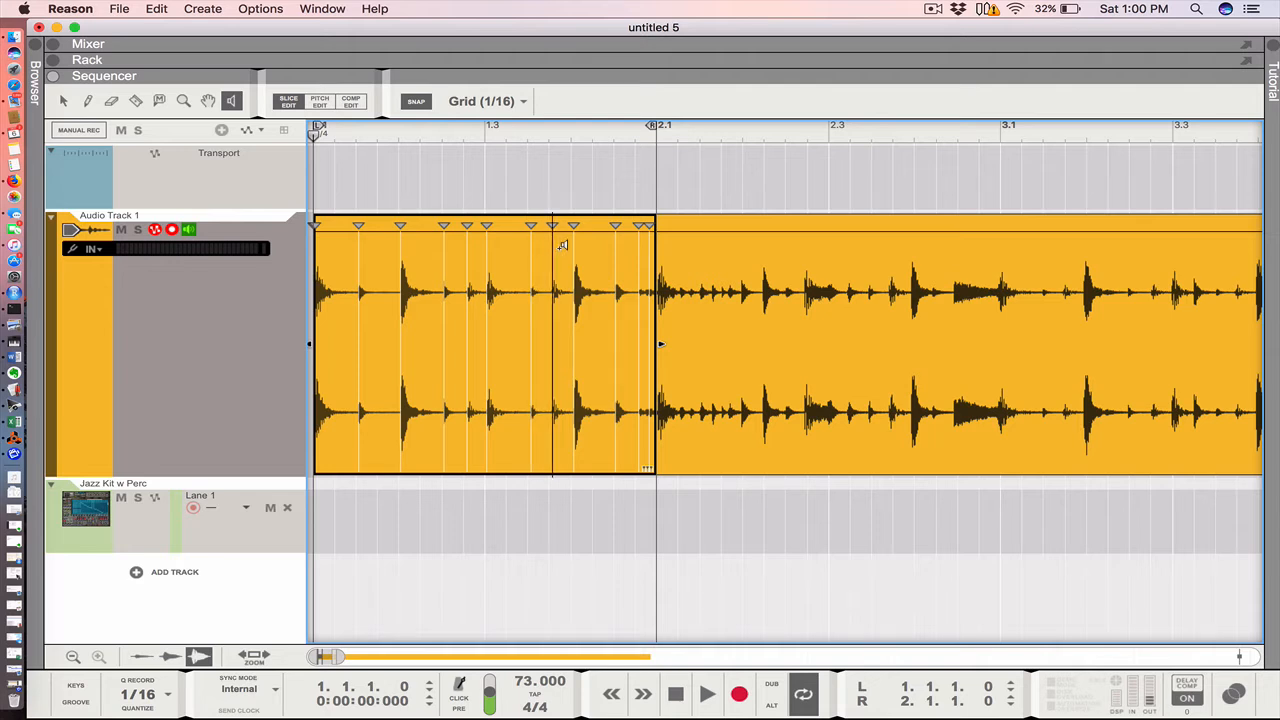
left_click(563, 246)
left_click(552, 246)
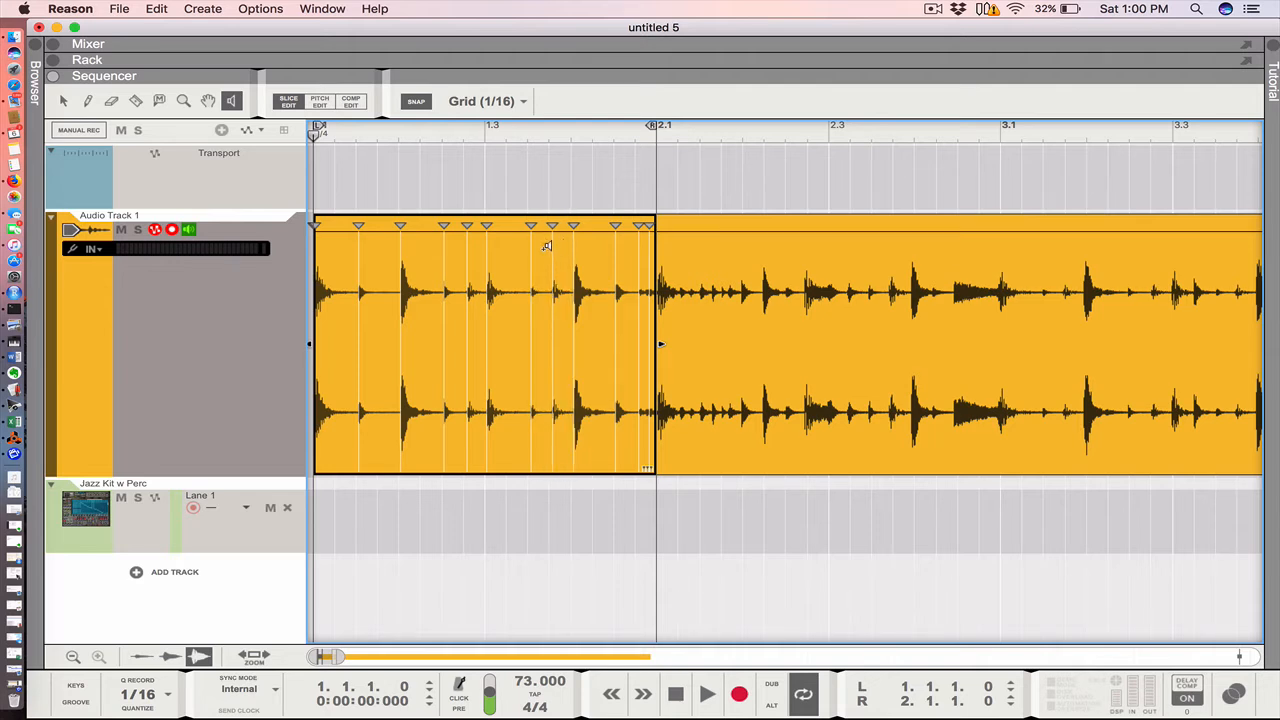
left_click(543, 246)
left_click(560, 246)
left_click(541, 246)
left_click(552, 246)
left_click(589, 246)
left_click(631, 250)
left_click(647, 237)
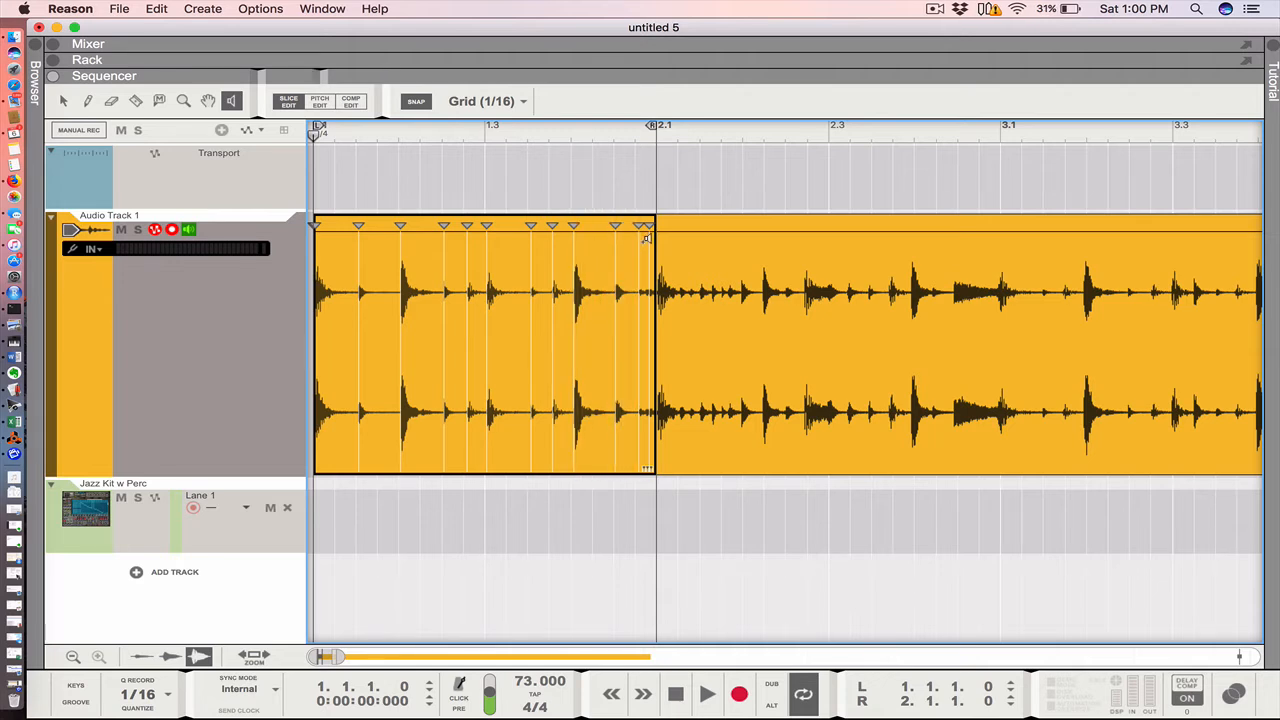
Step: Audition the closely spaced slices at the end of the bar and play the whole one-bar loop
key("z")
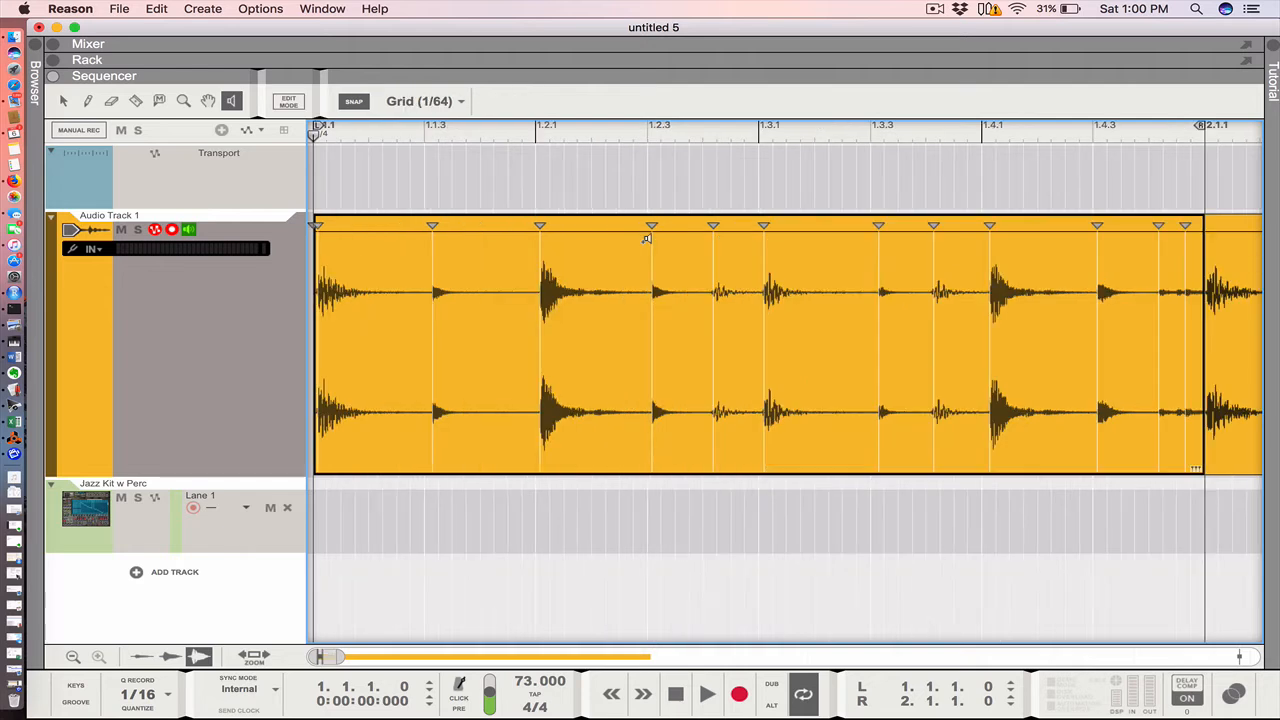
left_click(1178, 240)
left_click(1178, 240)
left_click(1189, 240)
key("space")
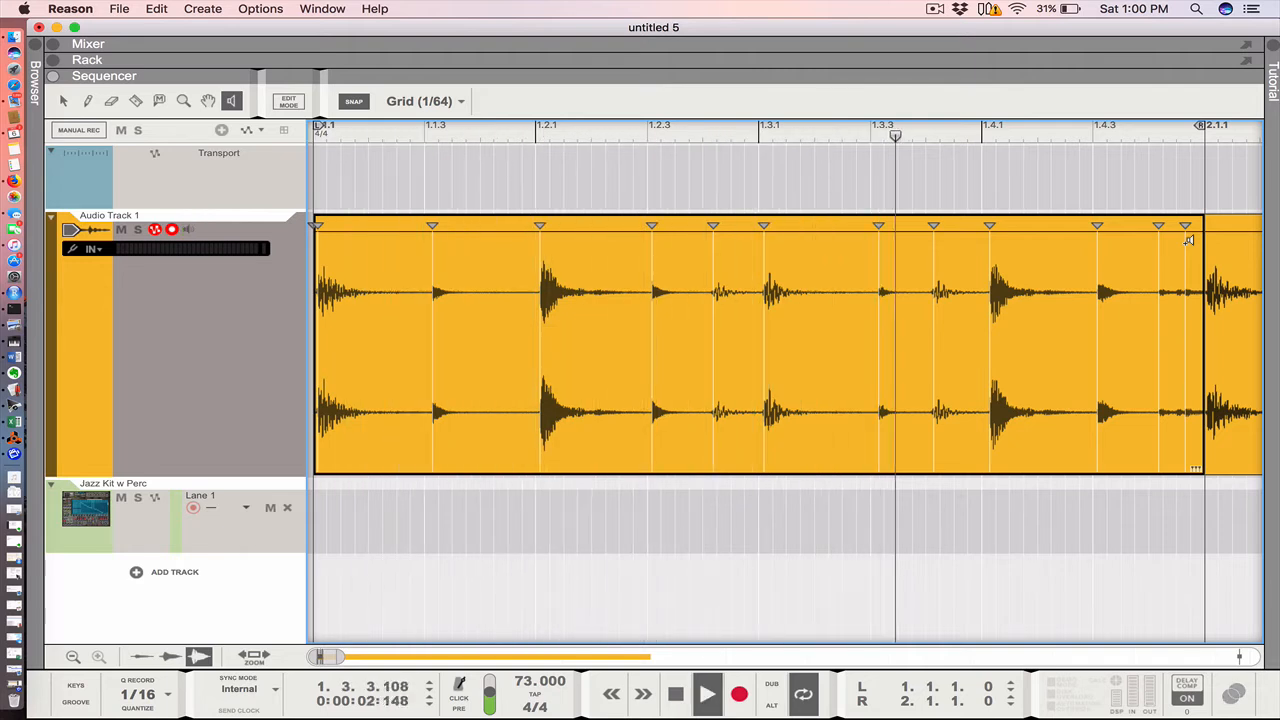
key("space")
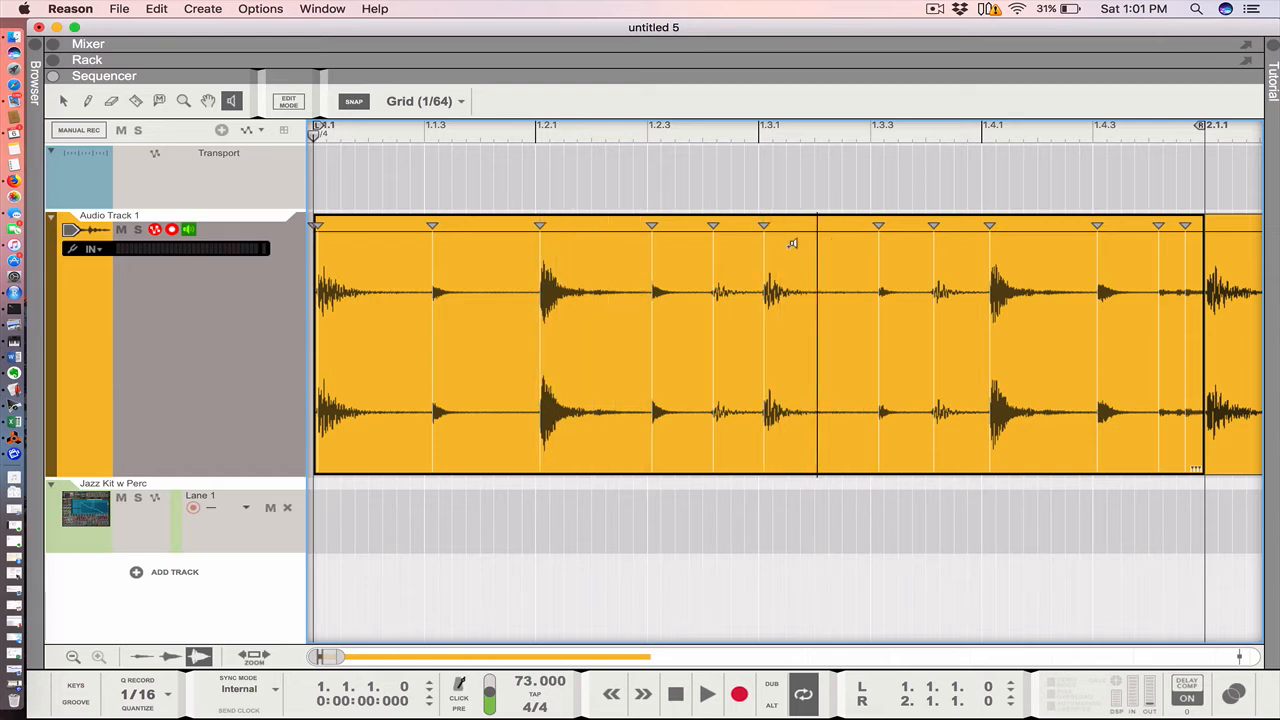
Step: Bounce the sliced one-bar clip to a REX loop
right_click(398, 268)
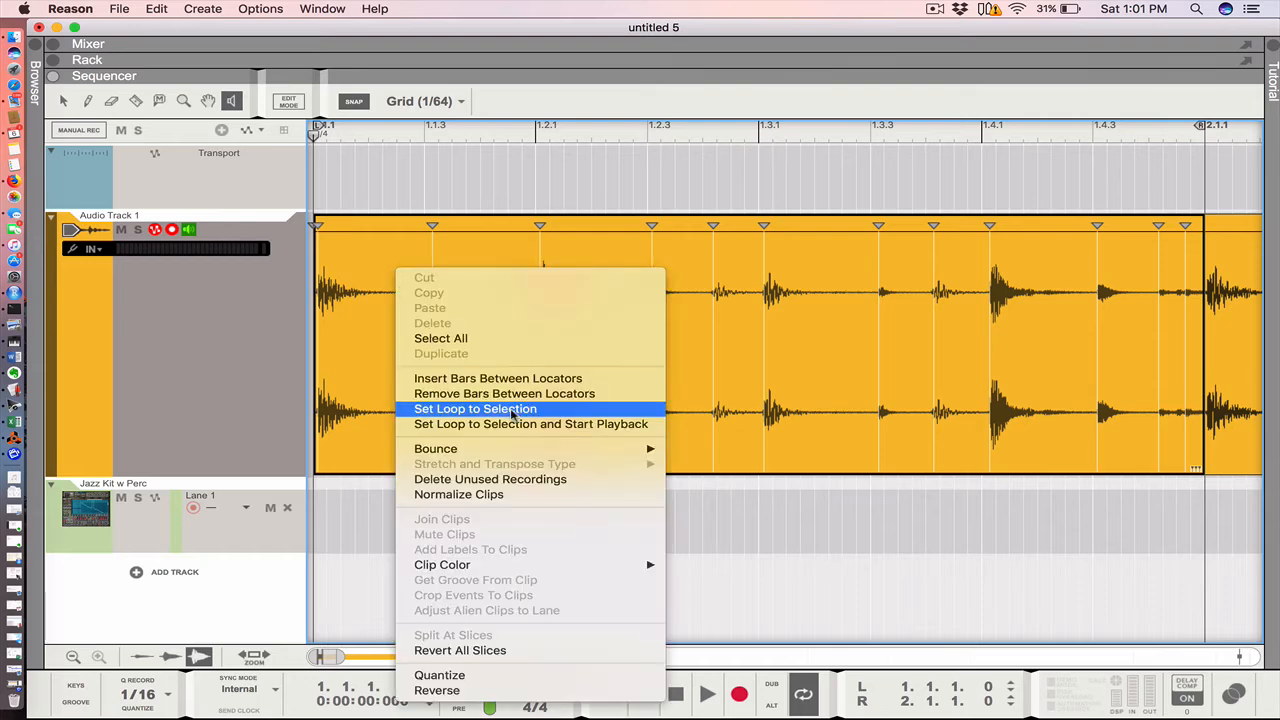
mouse_move(566, 449)
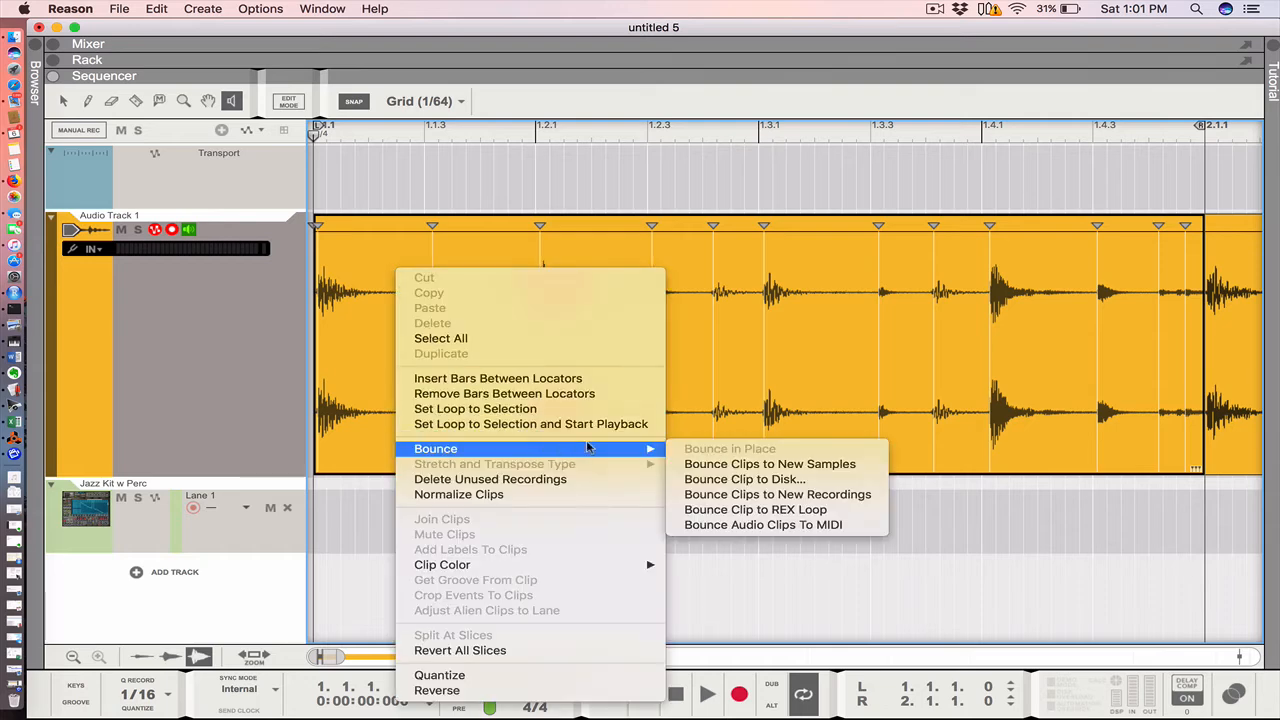
left_click(734, 509)
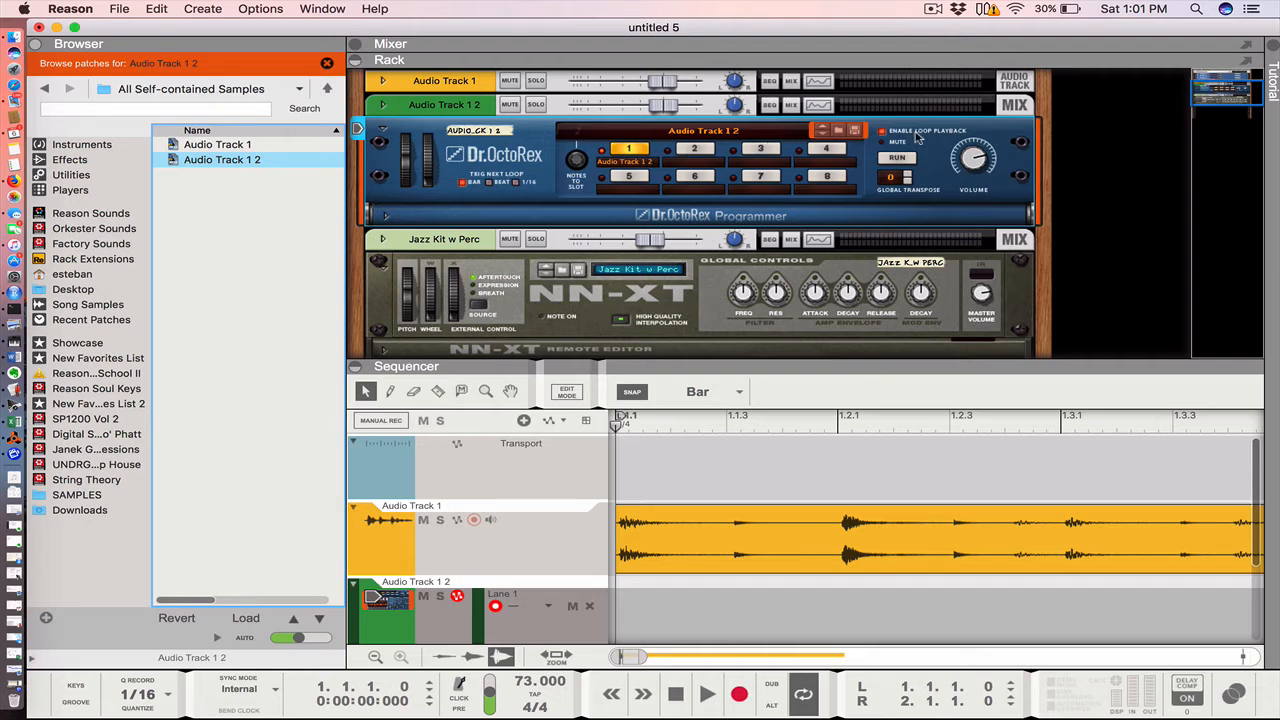
Step: Run the bounced Audio Track 1 2 loop in Dr. OctoRex to audition it, and stop it
left_click(932, 137)
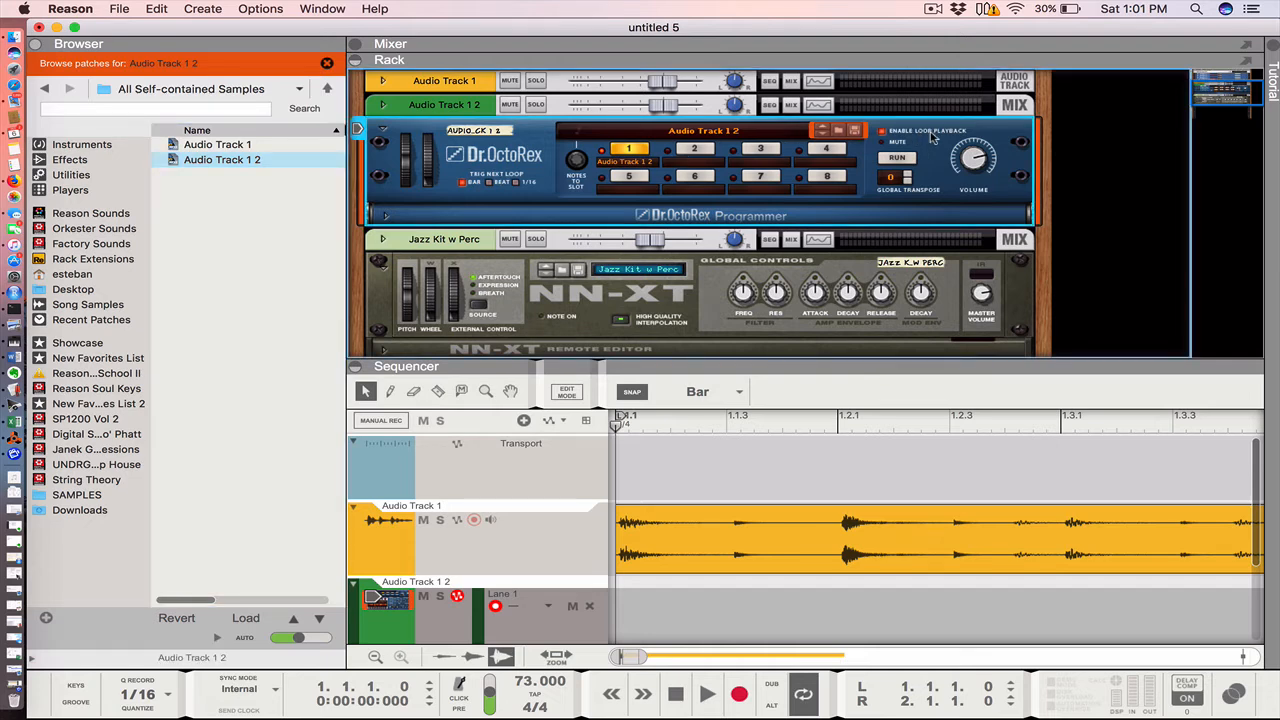
left_click(897, 158)
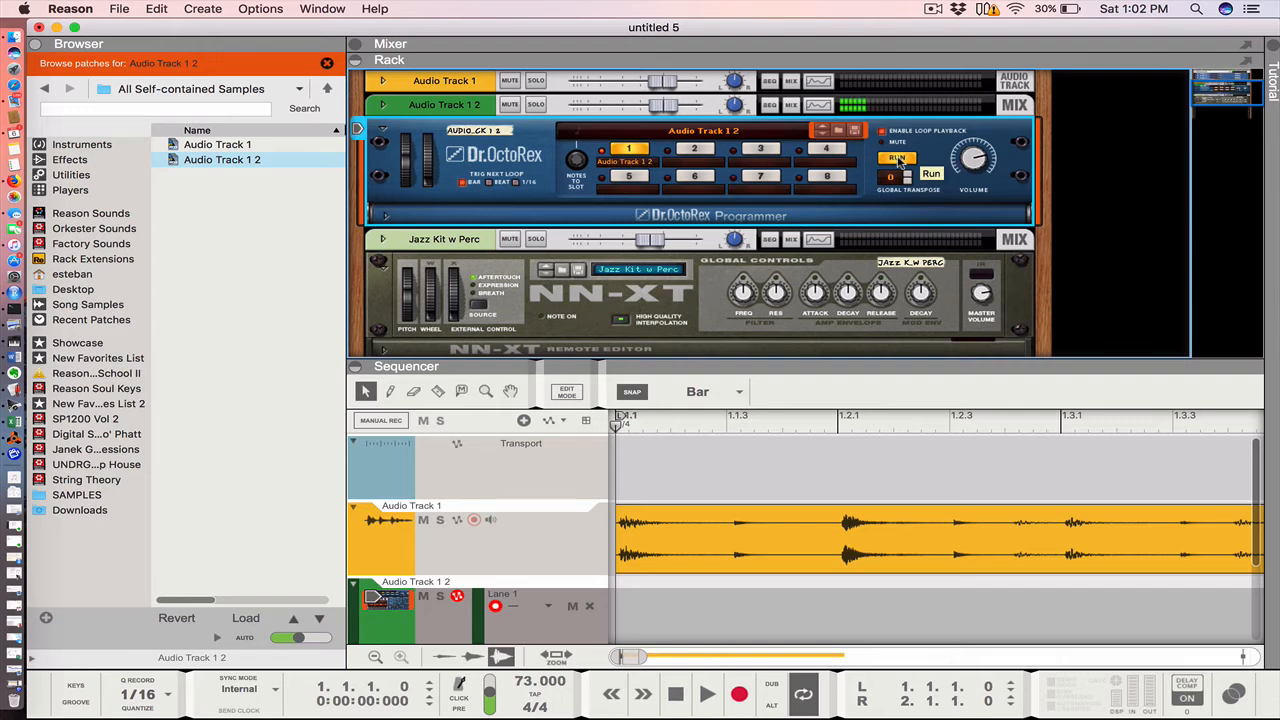
left_click(897, 158)
Step: Disable loop playback on the Dr. OctoRex, copy its loop to the Audio Track 1 2 track, and show the sequencer full size
left_click(882, 131)
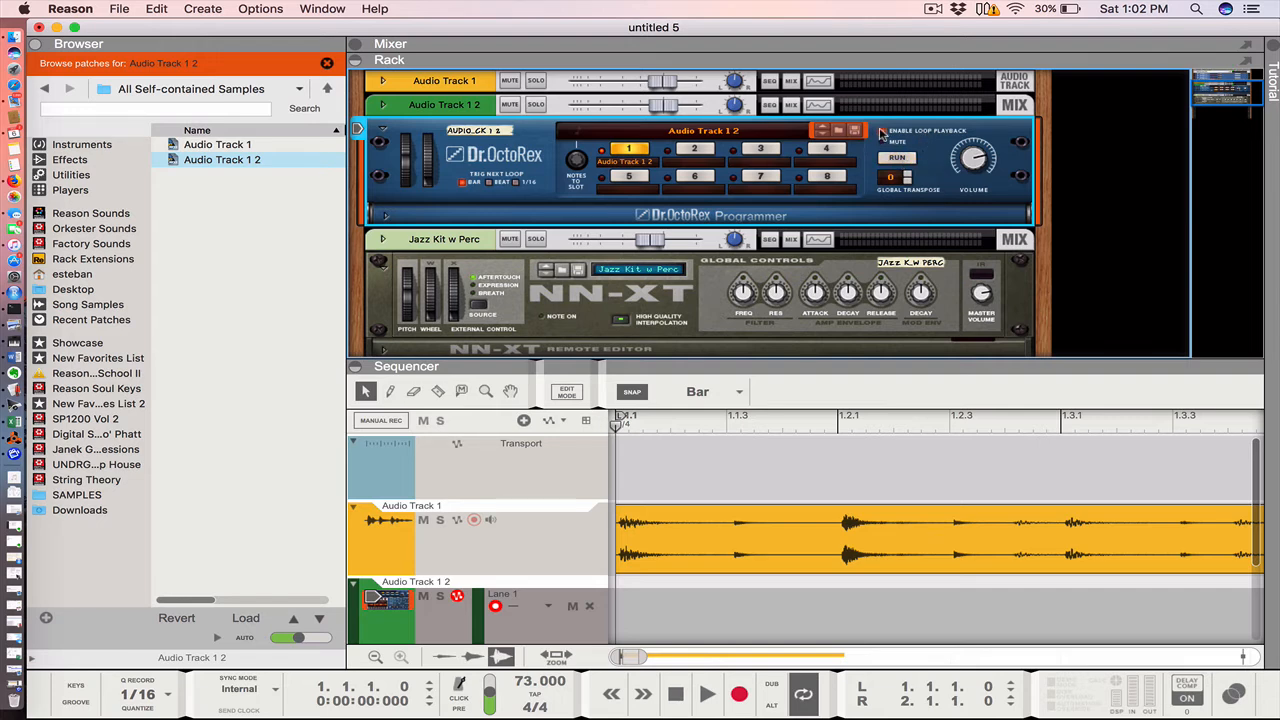
right_click(940, 143)
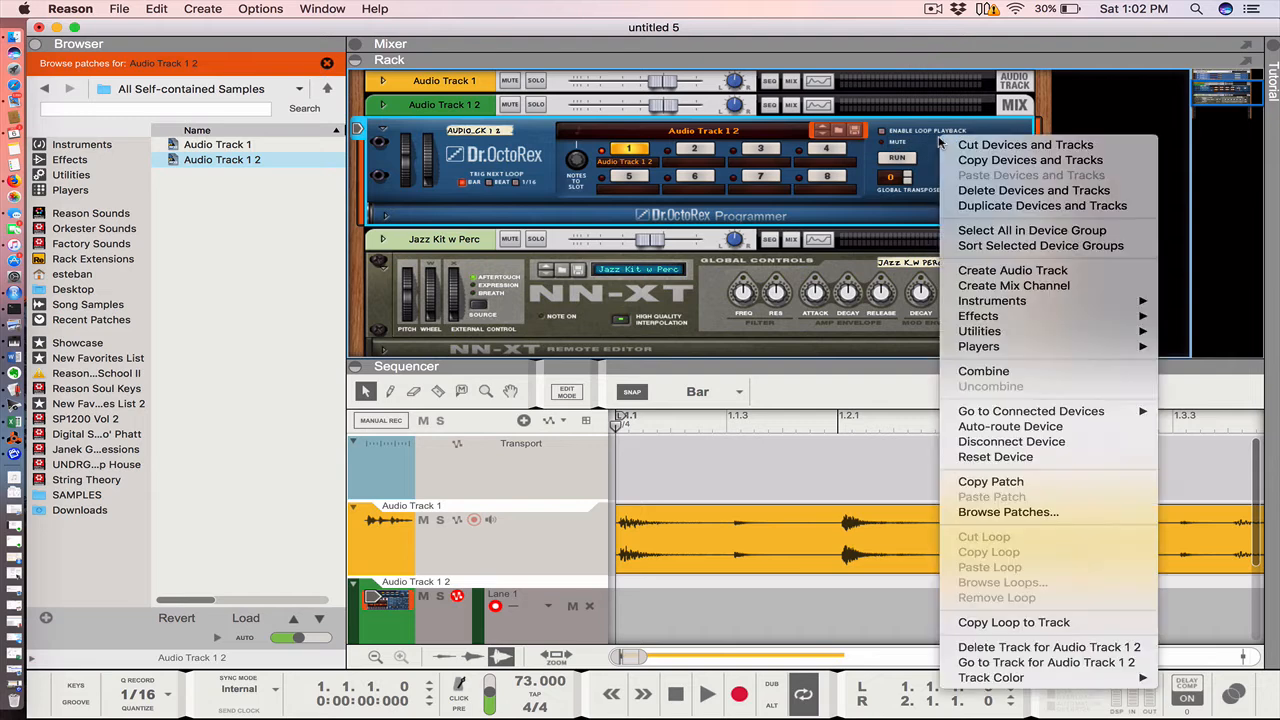
left_click(1030, 622)
key("F7")
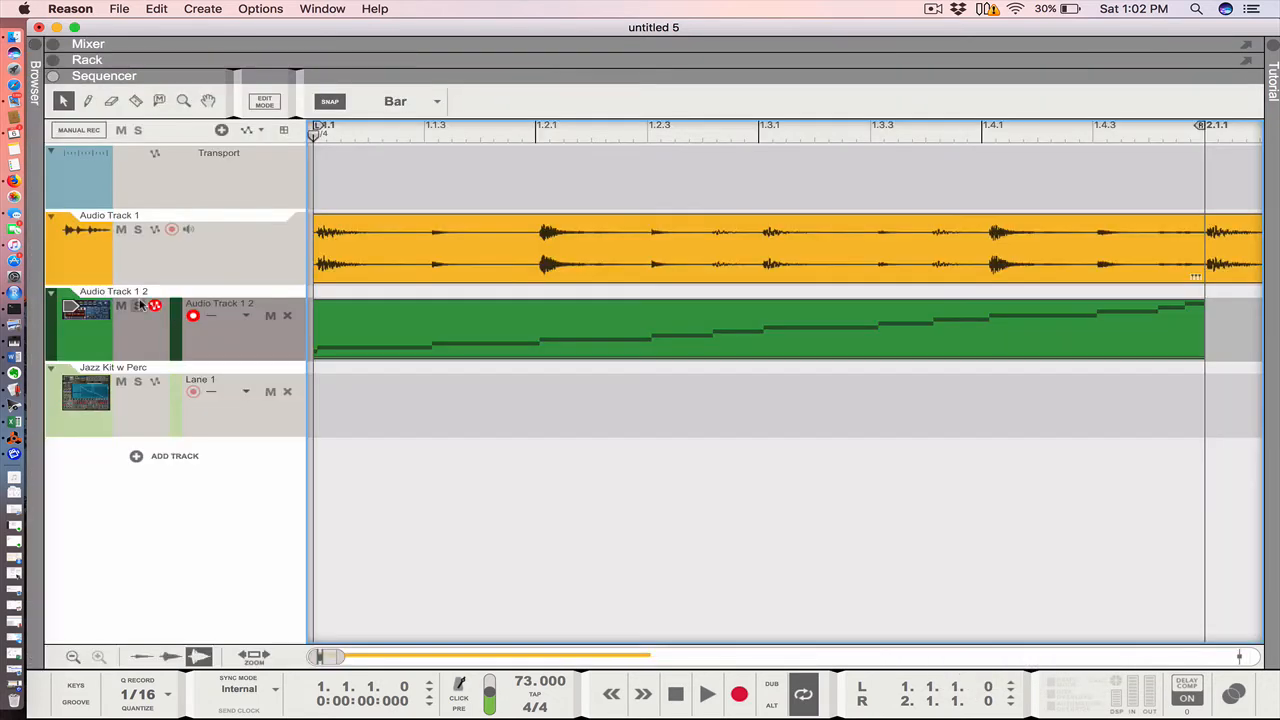
Step: Solo the Audio Track 1 2 track and play its slice notes briefly, then stop
left_click(139, 305)
key("space")
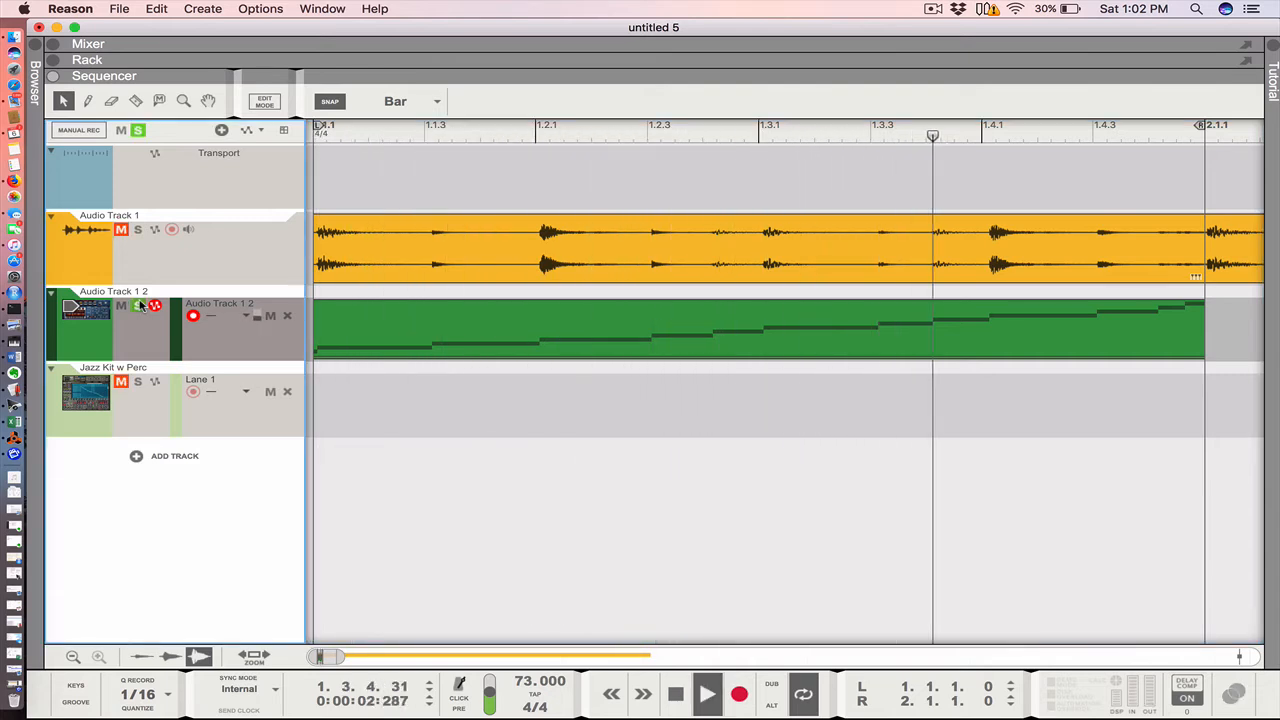
key("space")
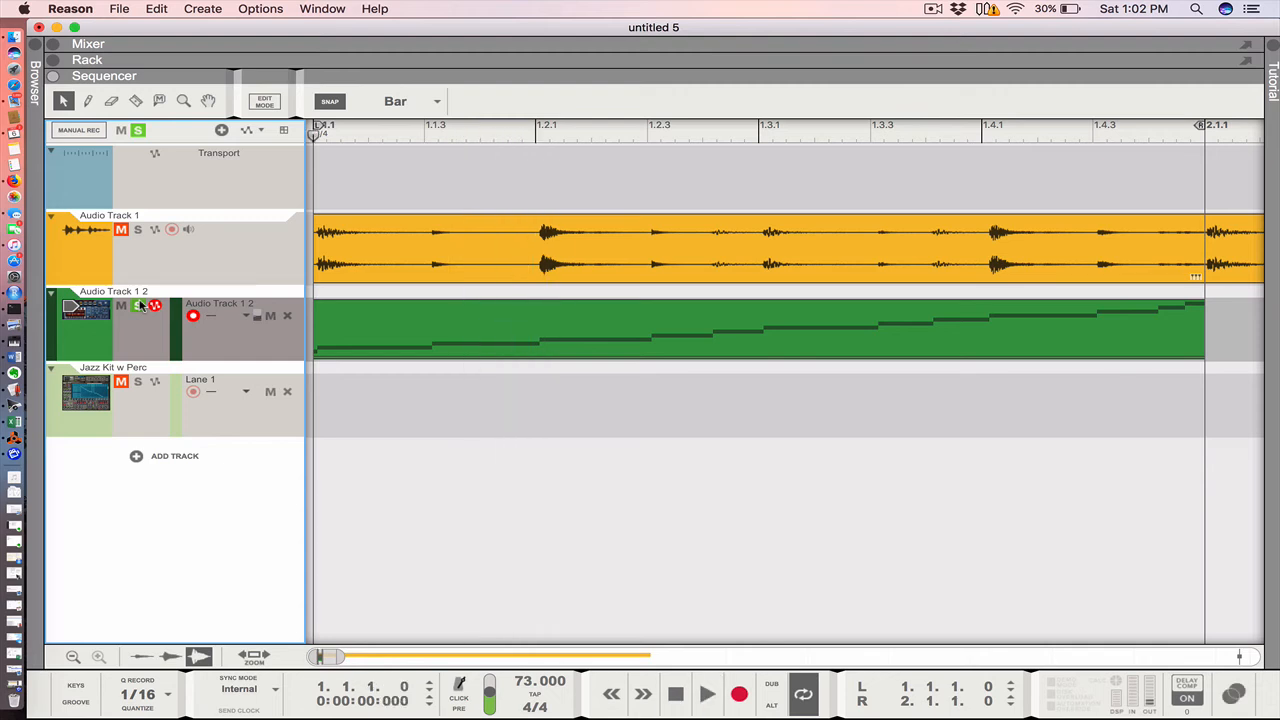
Step: Open the Audio Track 1 2 clip, inspect which notes trigger the slices, and return to the arrangement
double_click(362, 337)
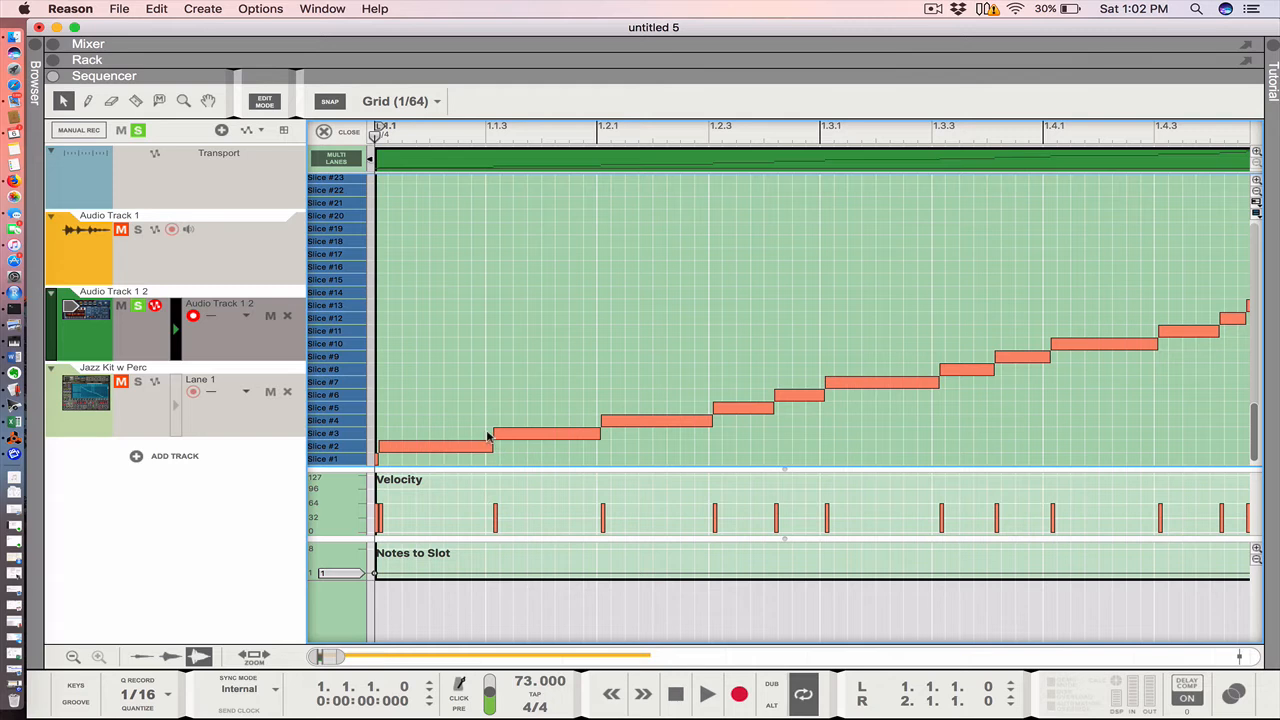
left_click(670, 425)
left_click(1184, 330)
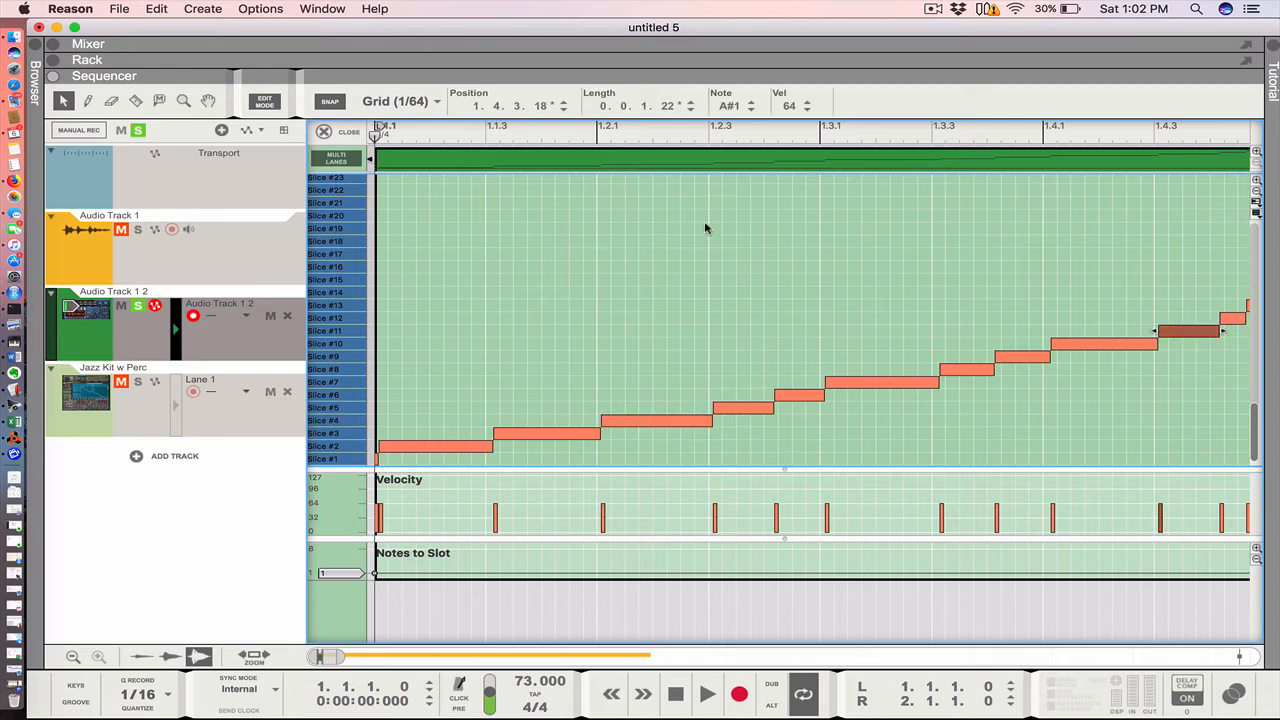
left_click(328, 135)
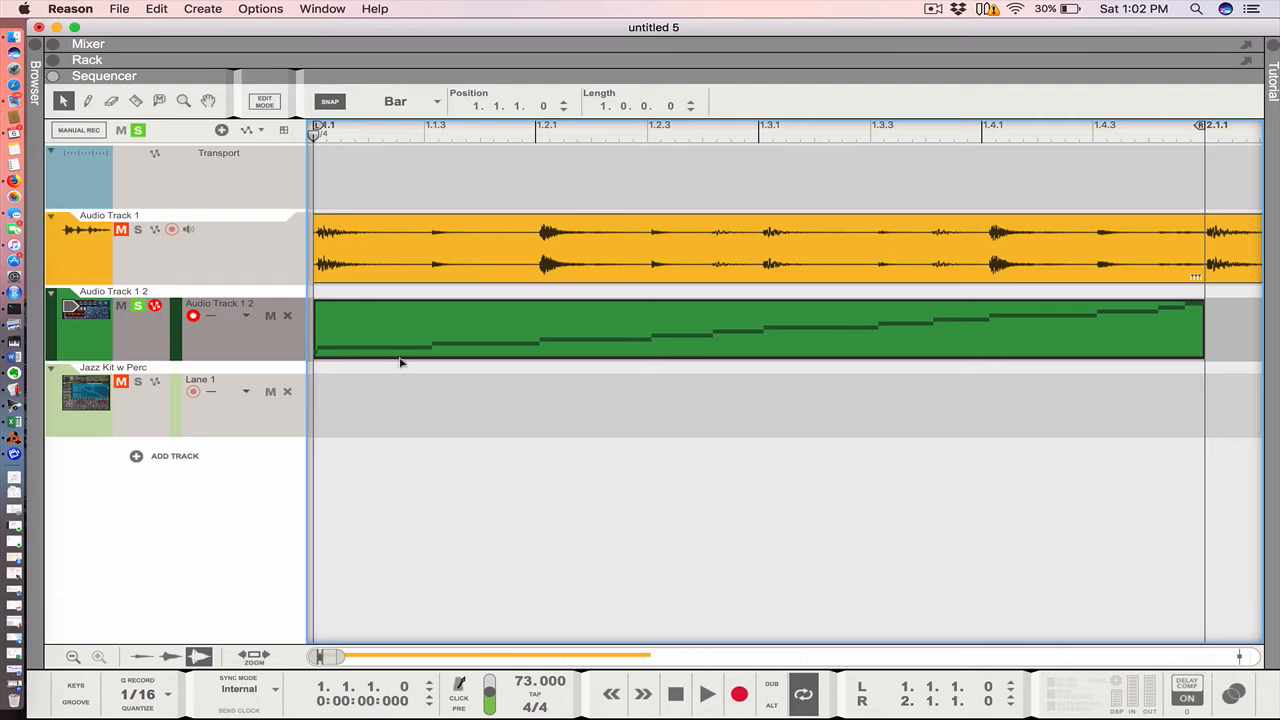
Step: Move the one-bar note clip to the Jazz Kit w Perc track and play it with that track soloed instead of Audio Track 1 2
left_click_drag(400, 362, 400, 374)
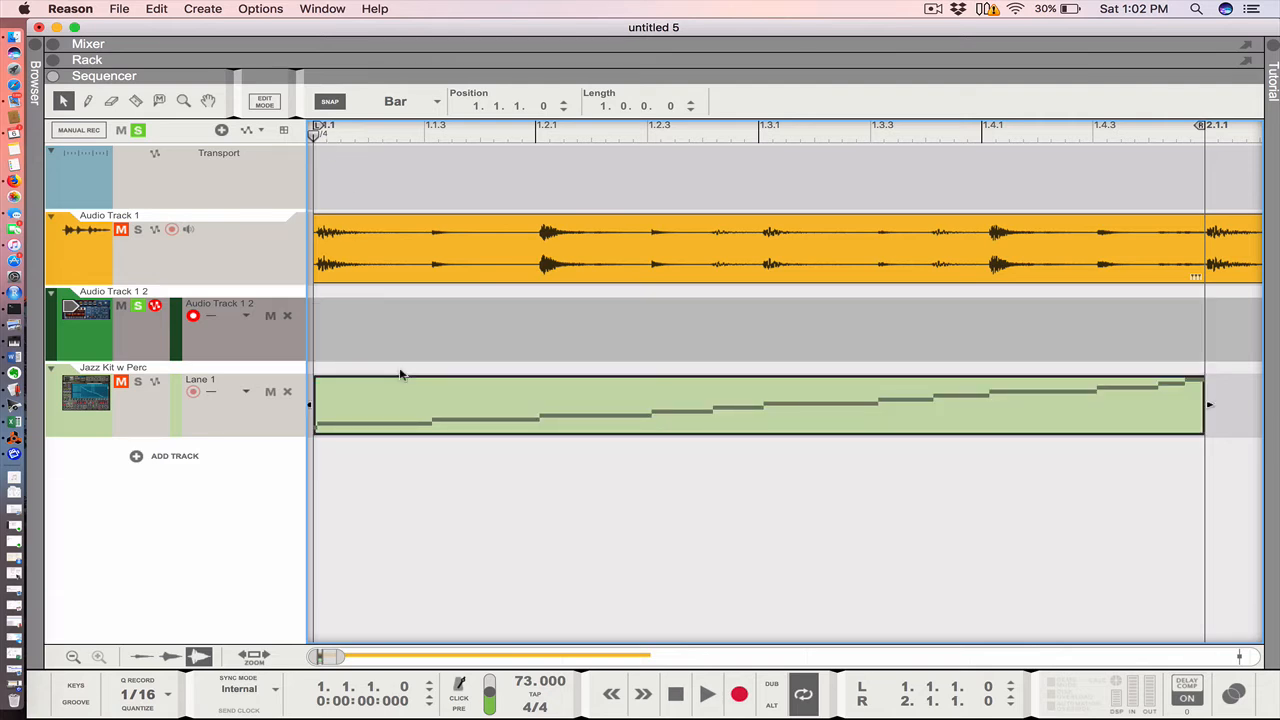
key("space")
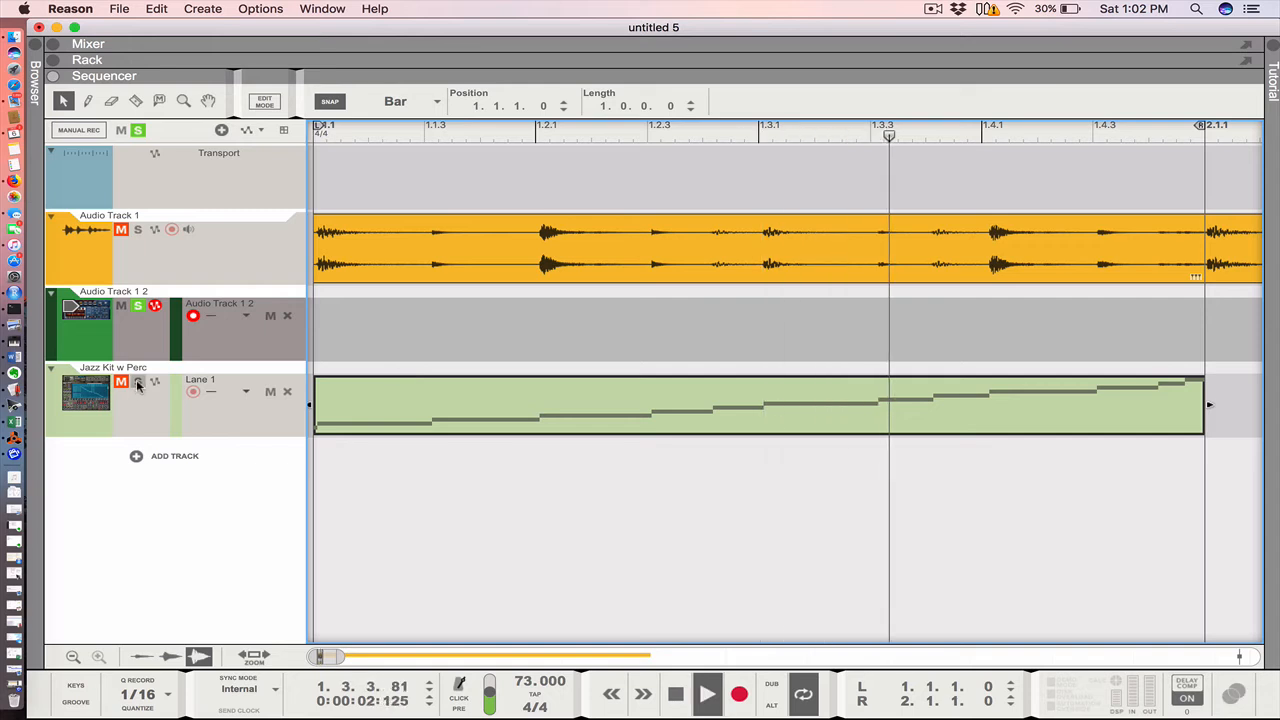
left_click(138, 383)
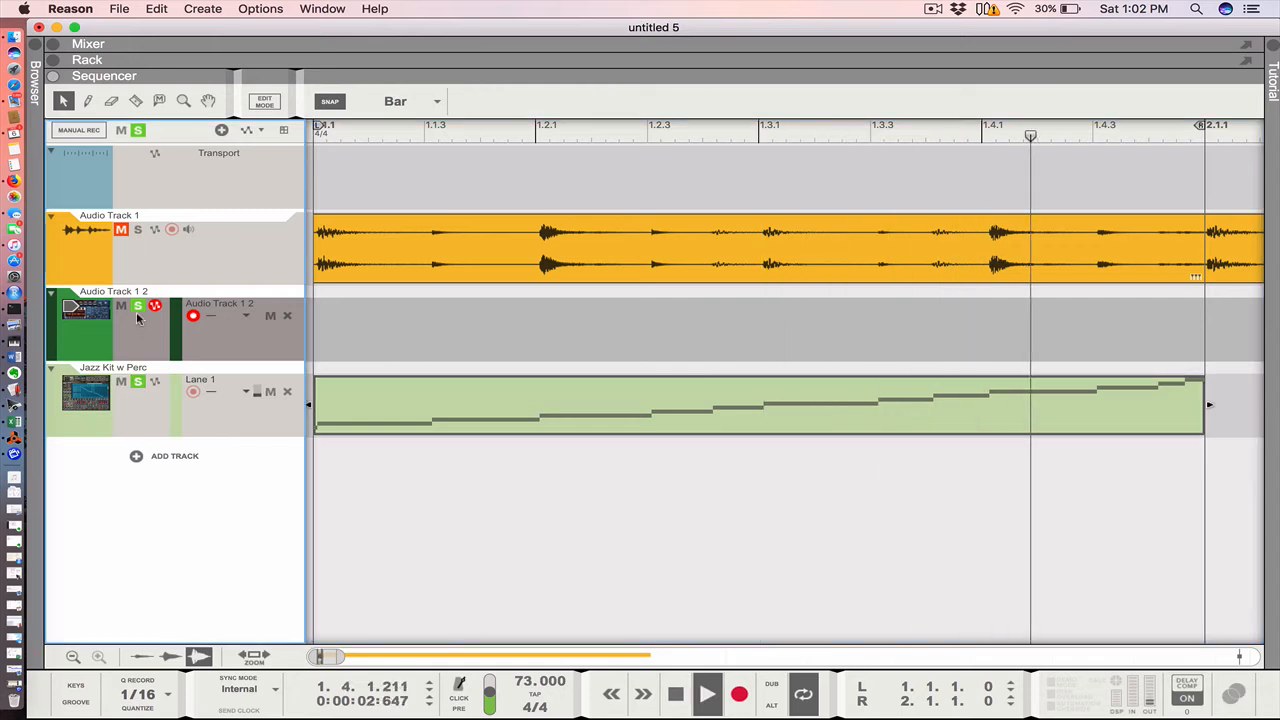
left_click(138, 308)
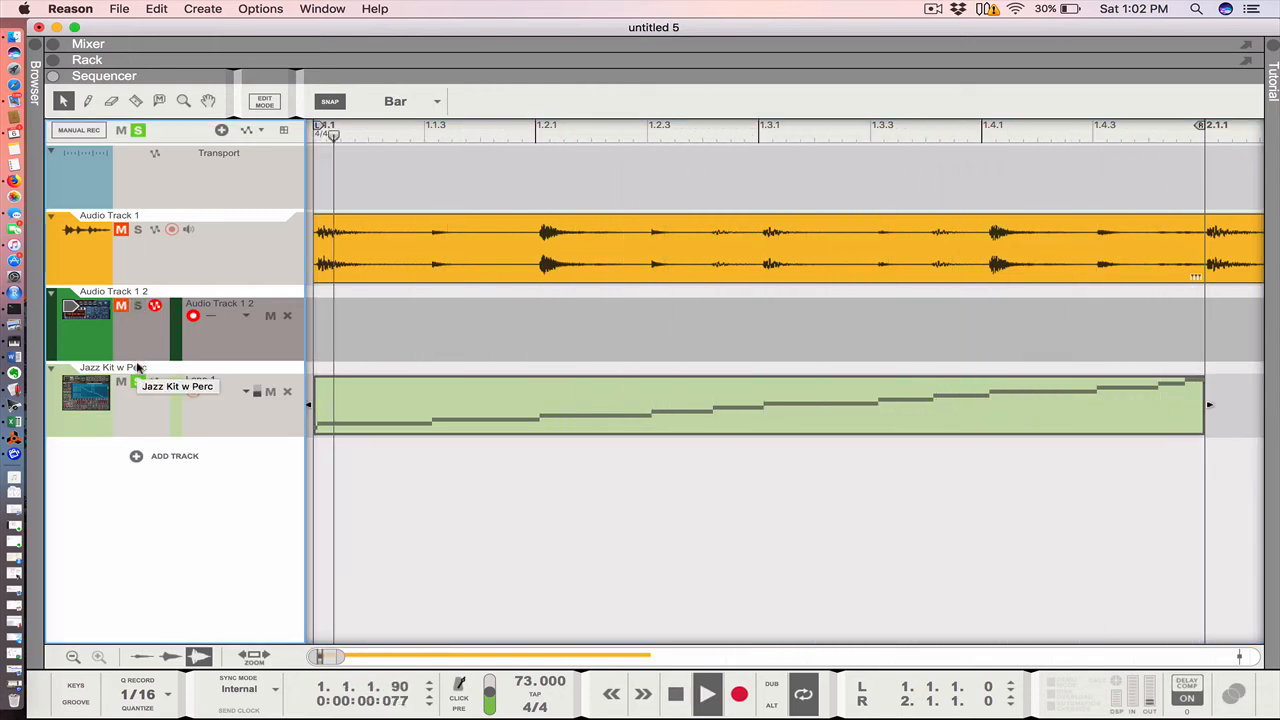
key("space")
Step: Open the Jazz Kit w Perc clip for editing and delete the very short C1 note at the start of the bar
double_click(329, 391)
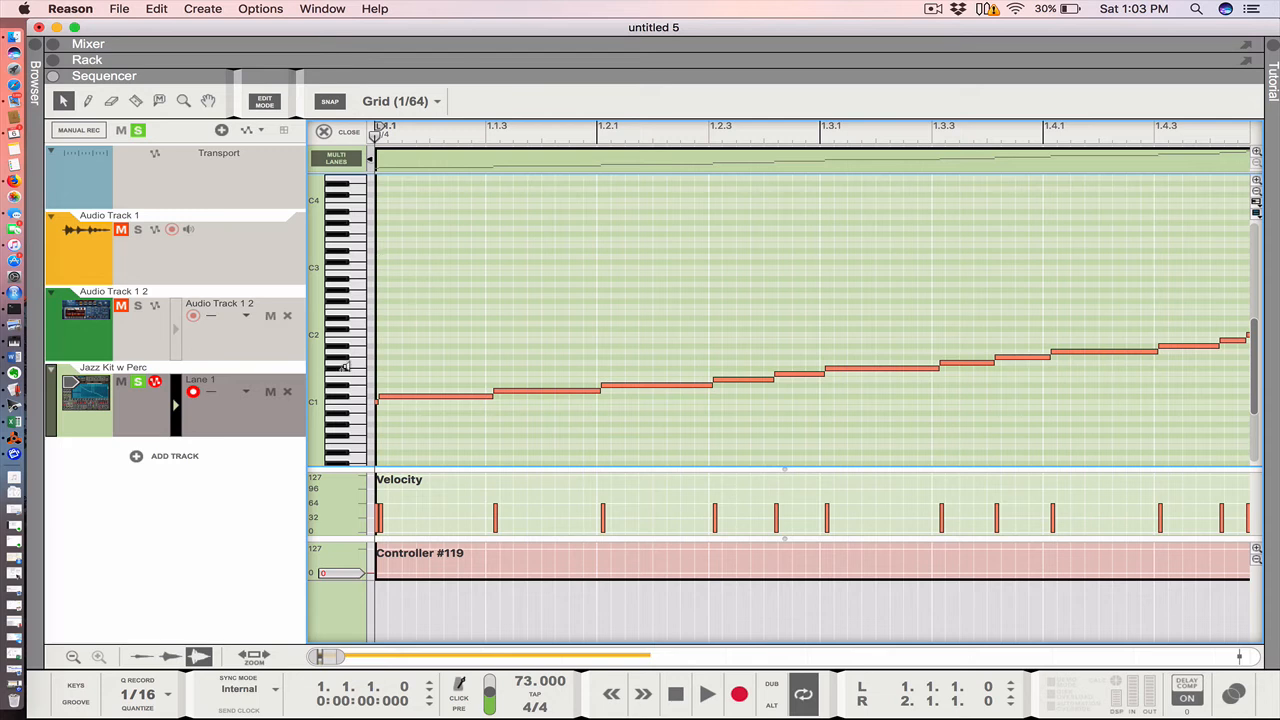
left_click(347, 398)
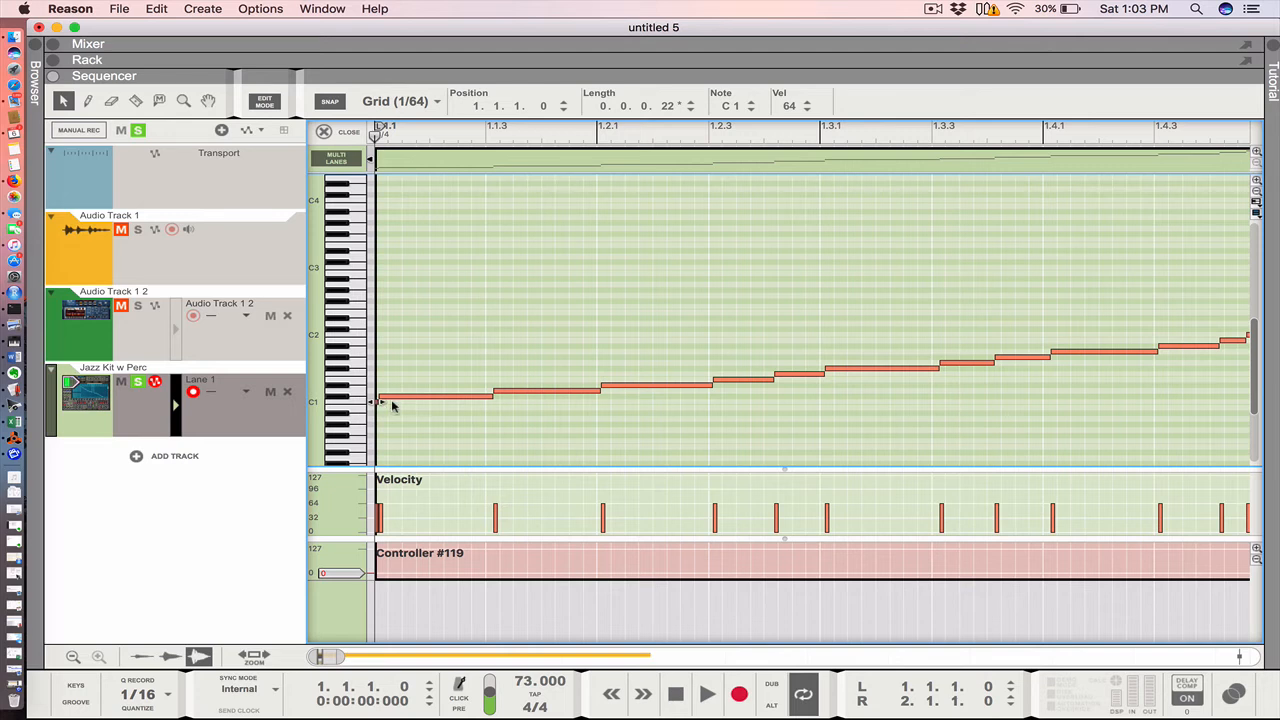
key("BackSpace")
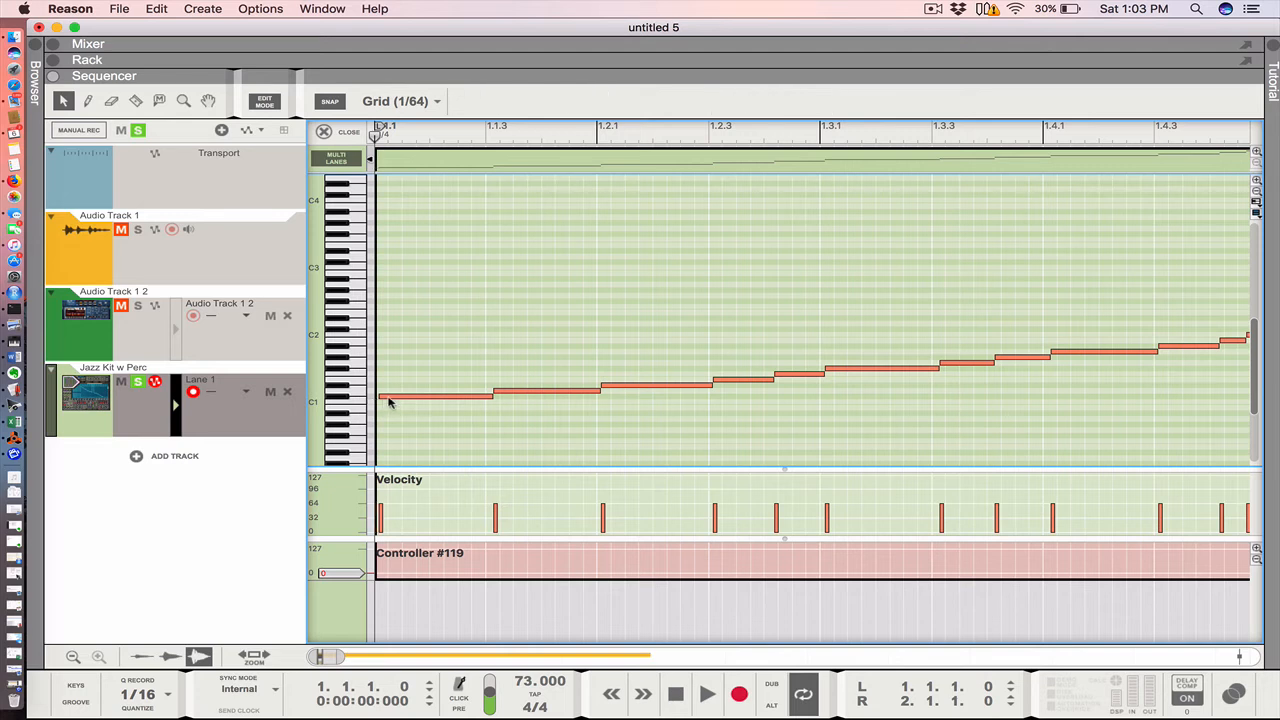
Step: Lower the first remaining note to C1 and place a copy of it on G#1 at the same start position
left_click(388, 400)
key("Down")
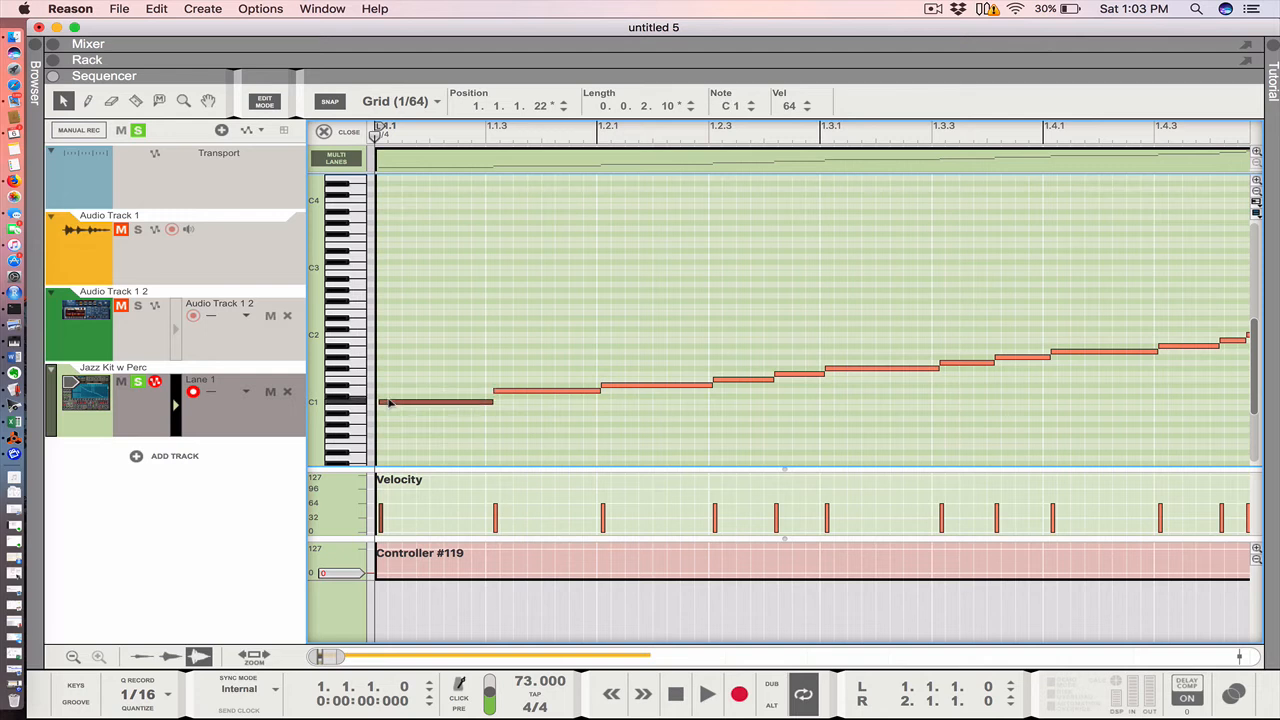
key("super+c")
key("super+v")
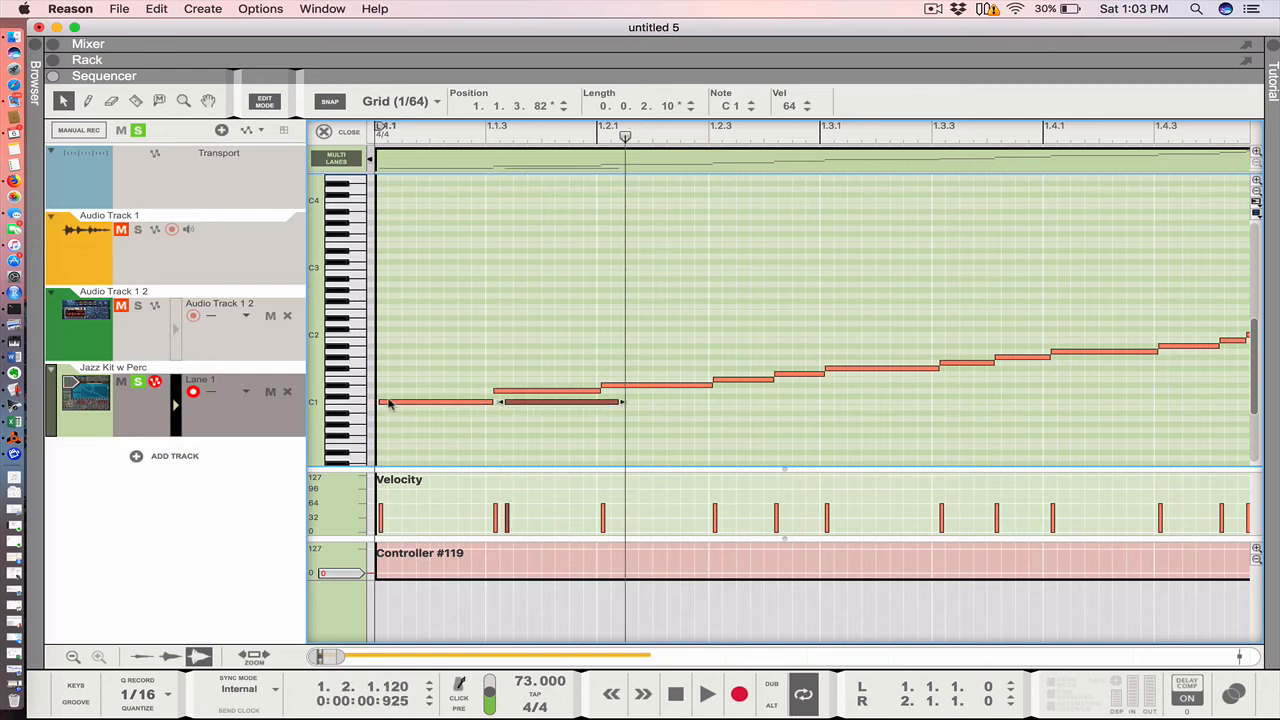
left_click_drag(513, 403, 390, 362)
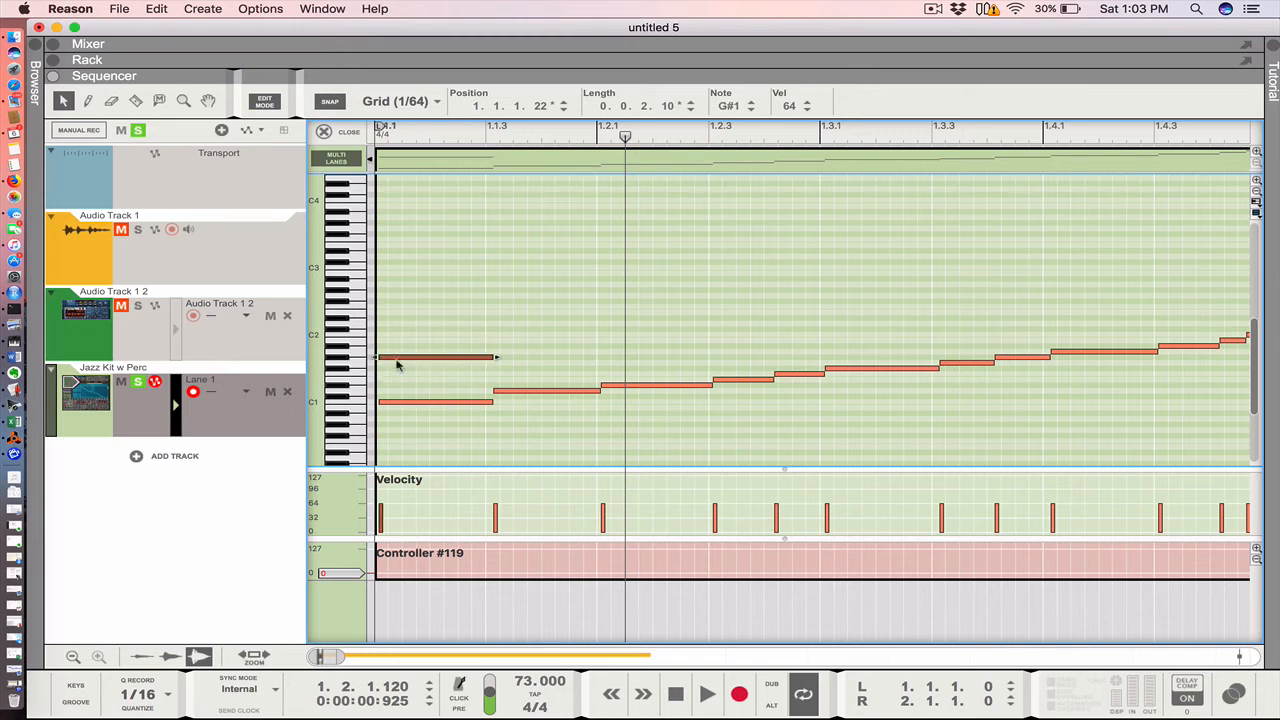
Step: Move the note at 1.1.3 up to F#1 and the note at 1.2.1 down to D1
left_click(506, 393)
mouse_move(506, 393)
left_mouse_down()
mouse_move(494, 374)
mouse_move(506, 354)
mouse_move(516, 373)
left_mouse_up()
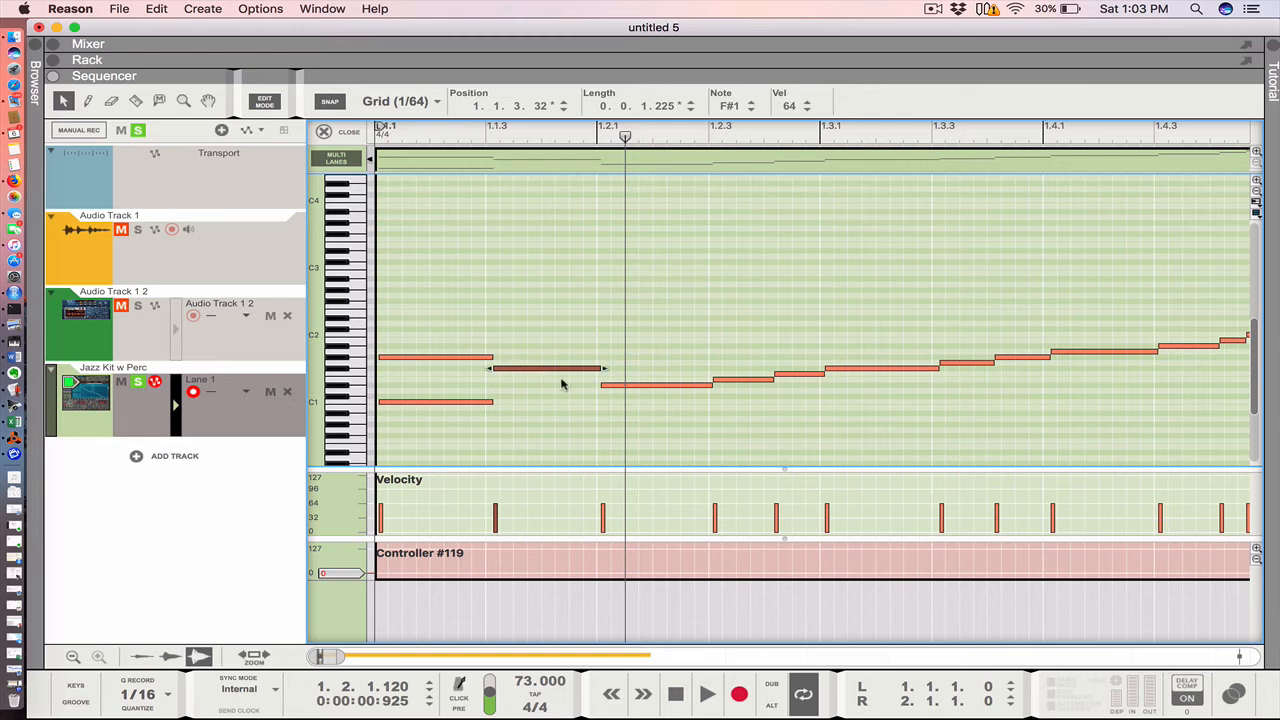
left_click(628, 388)
left_click_drag(628, 388, 628, 394)
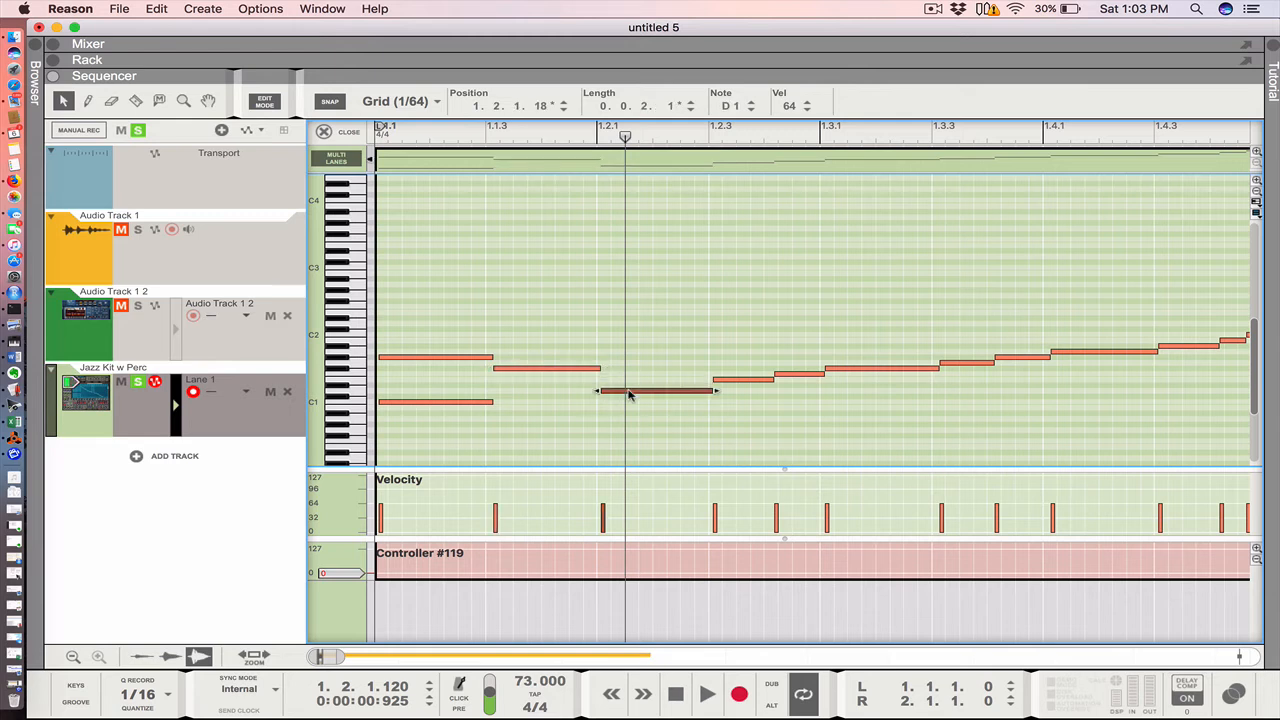
Step: Move the note at 1.2.3 to F#1 and the note at 1.2.4 to C1, reducing the C1 note's velocity to 18
left_click(733, 375)
left_click_drag(733, 375, 808, 404)
key("w")
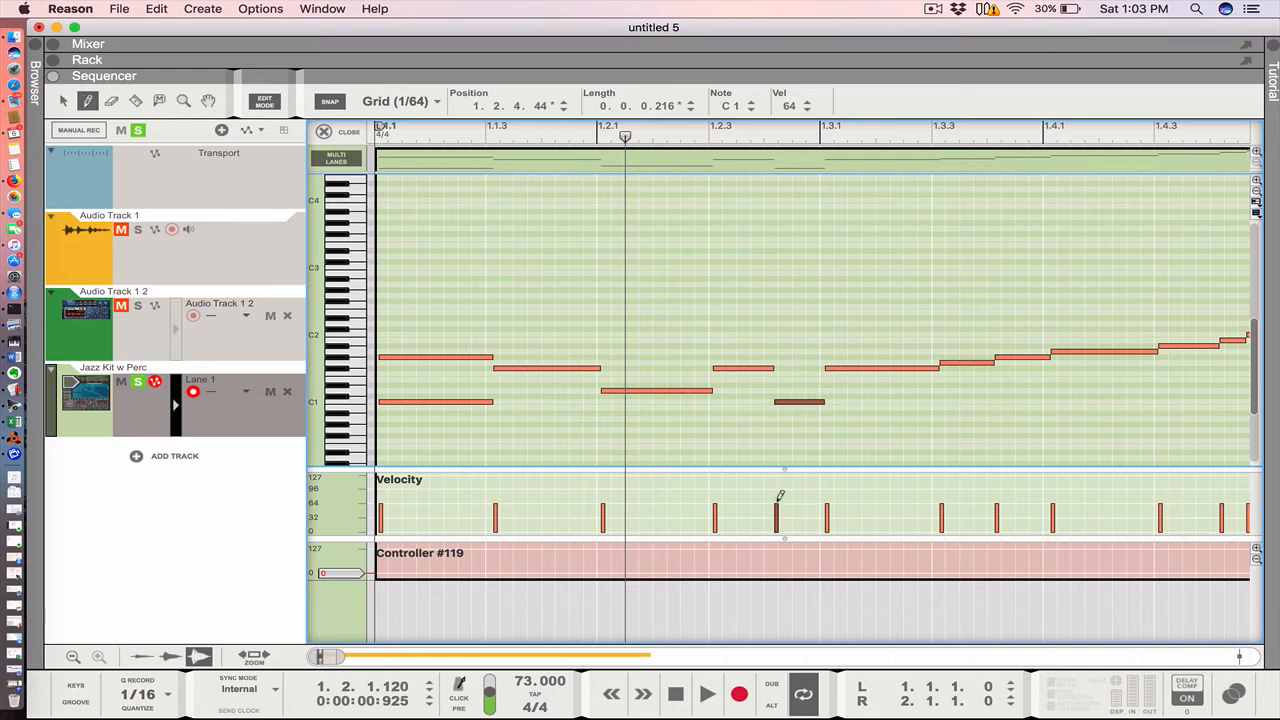
left_click_drag(779, 502, 779, 522)
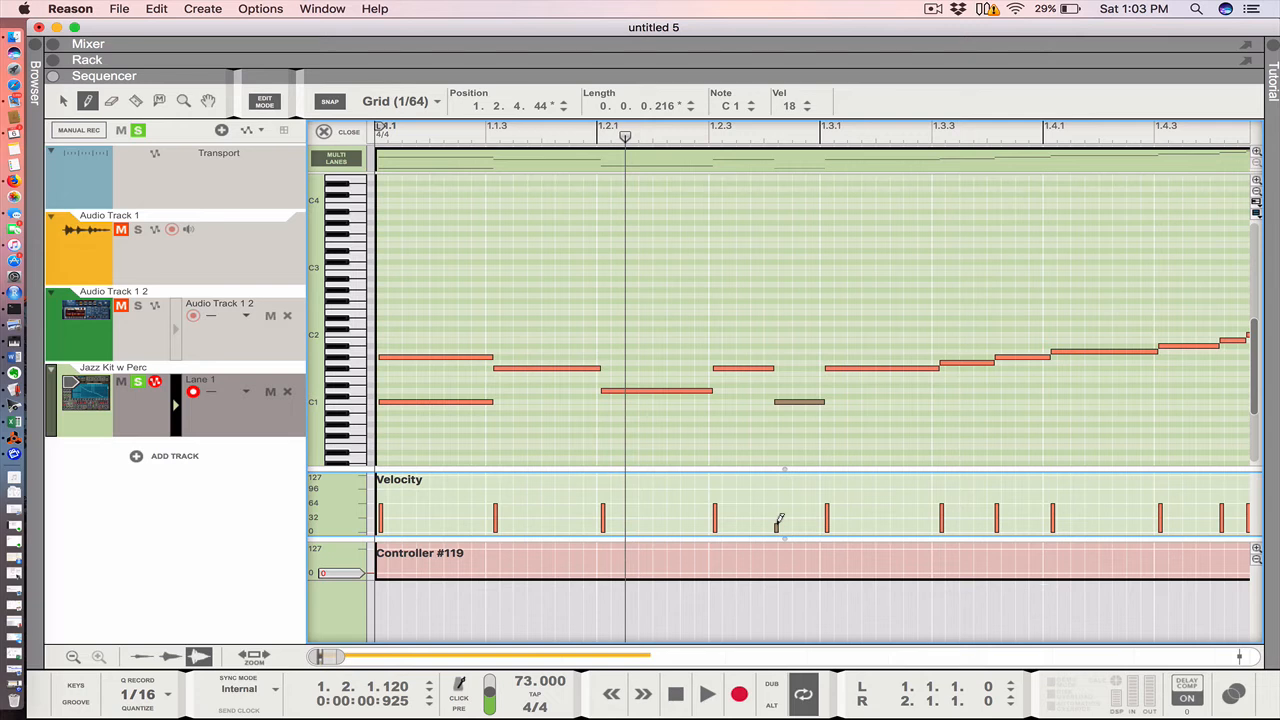
key("q")
Step: Put the note at 1.3.1 on C1 with a copy on G#1, and move the note at 1.3.3 to G#1
left_click_drag(866, 369, 838, 355)
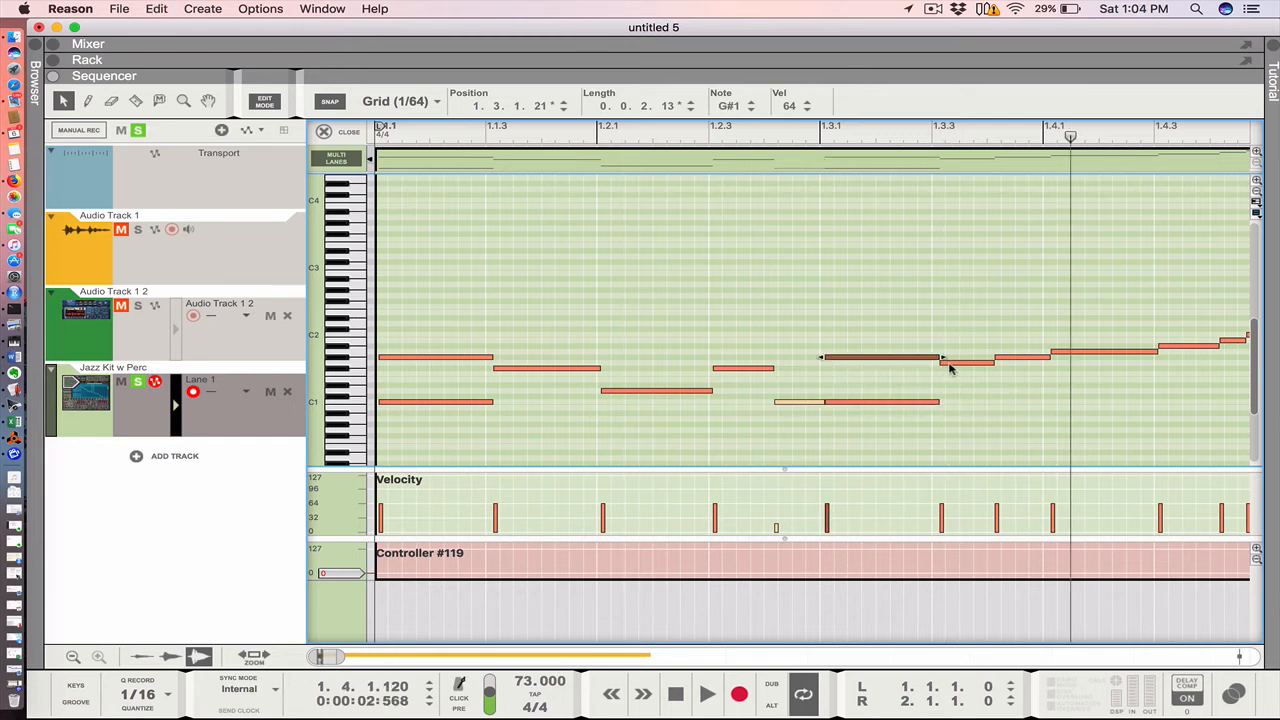
left_click_drag(956, 365, 956, 361)
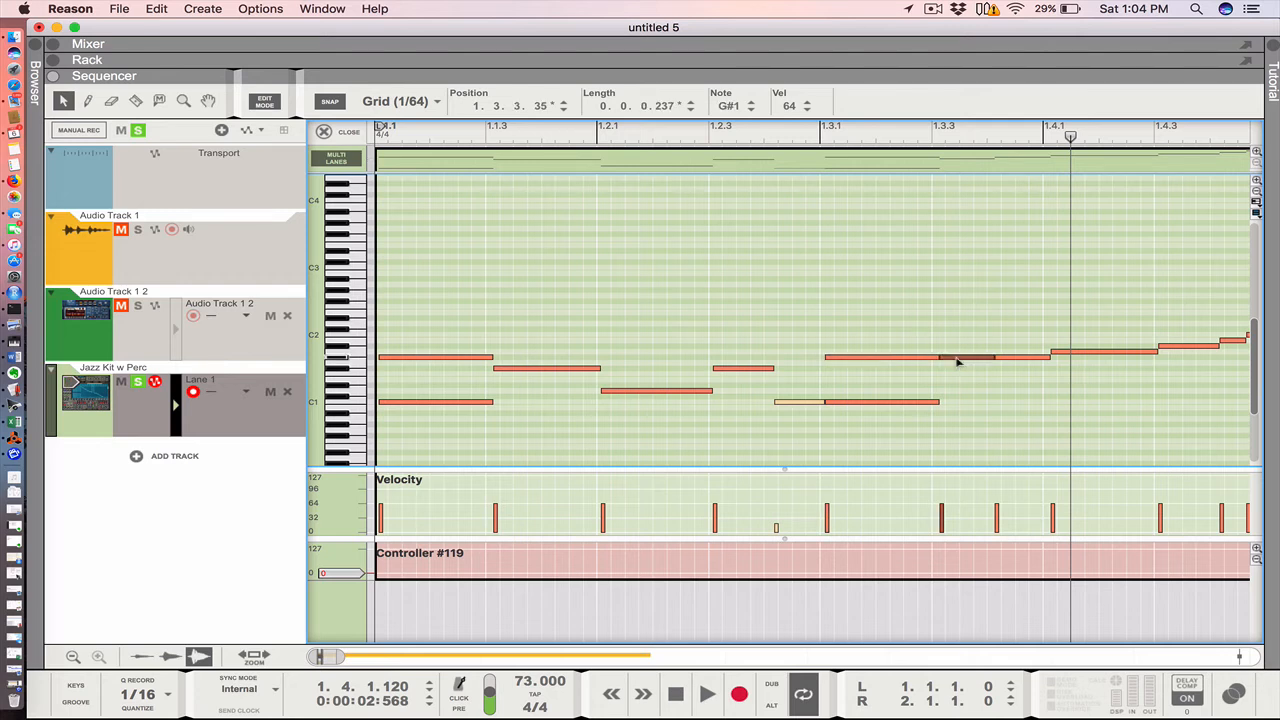
Step: Move the note at 1.3.4 down to C1 and reduce its velocity to 23
left_click(1018, 365)
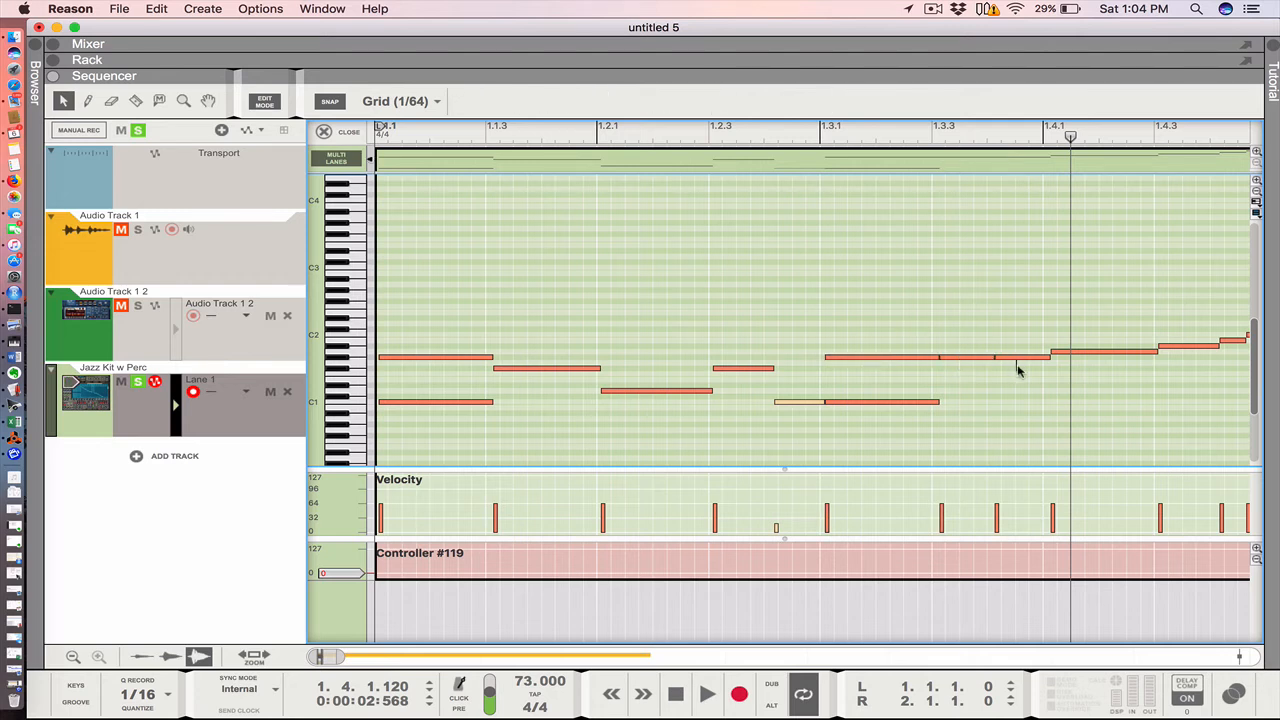
left_click_drag(1020, 360, 1024, 404)
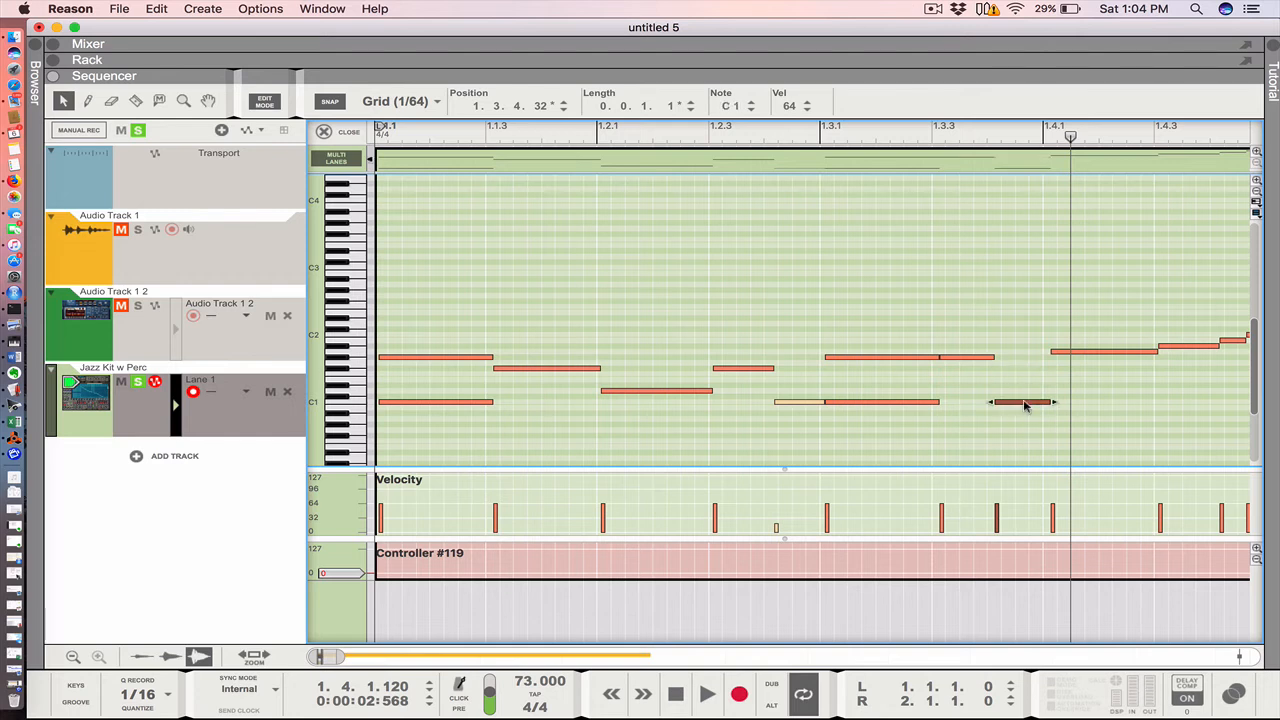
key("w")
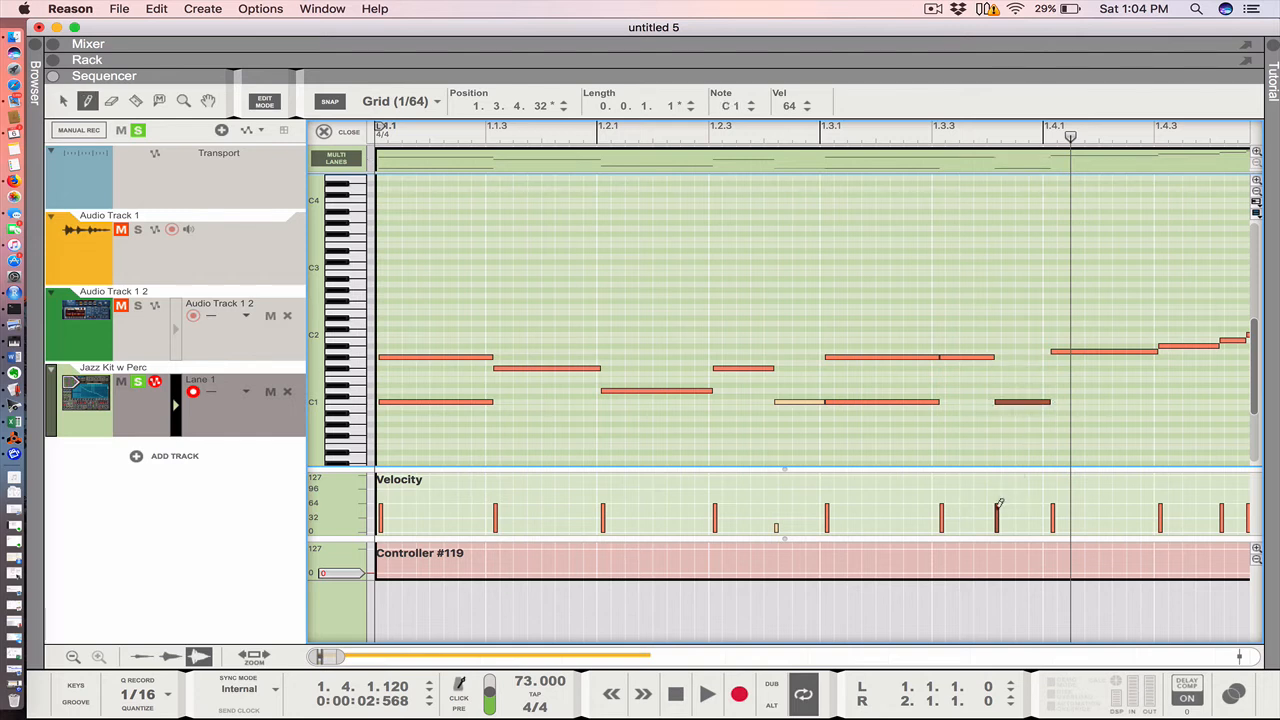
left_click_drag(999, 503, 999, 517)
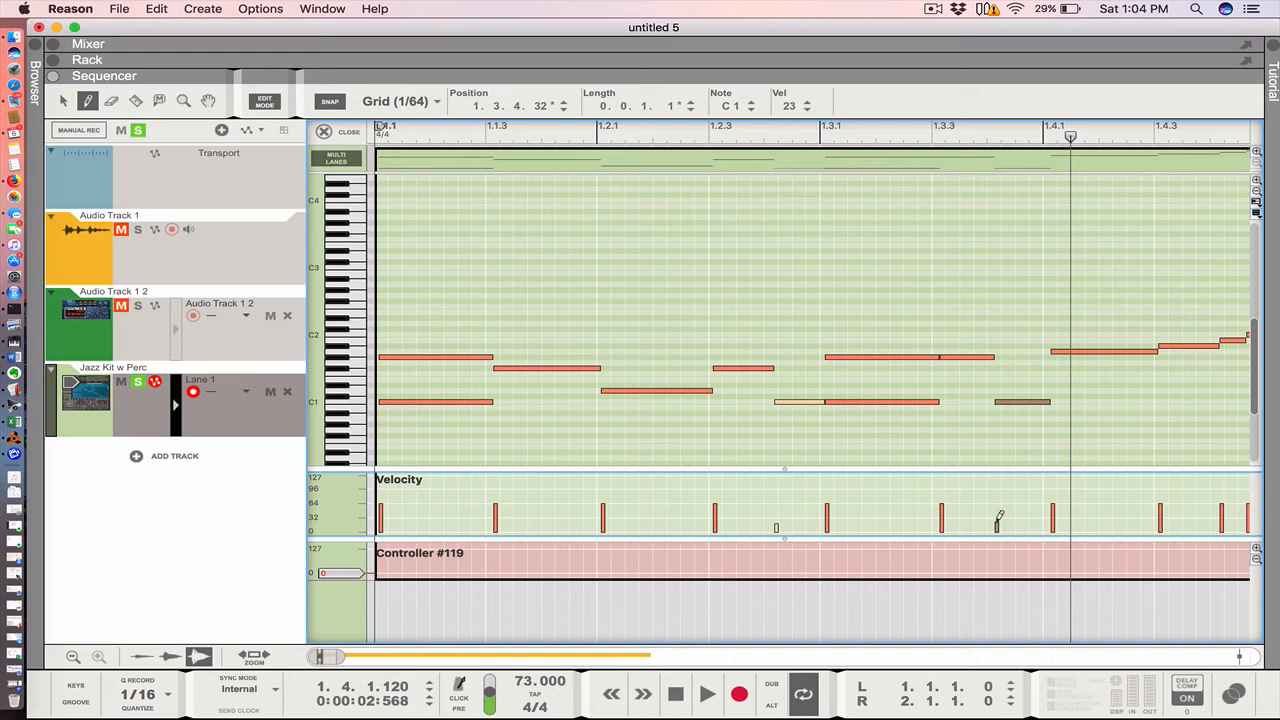
key("q")
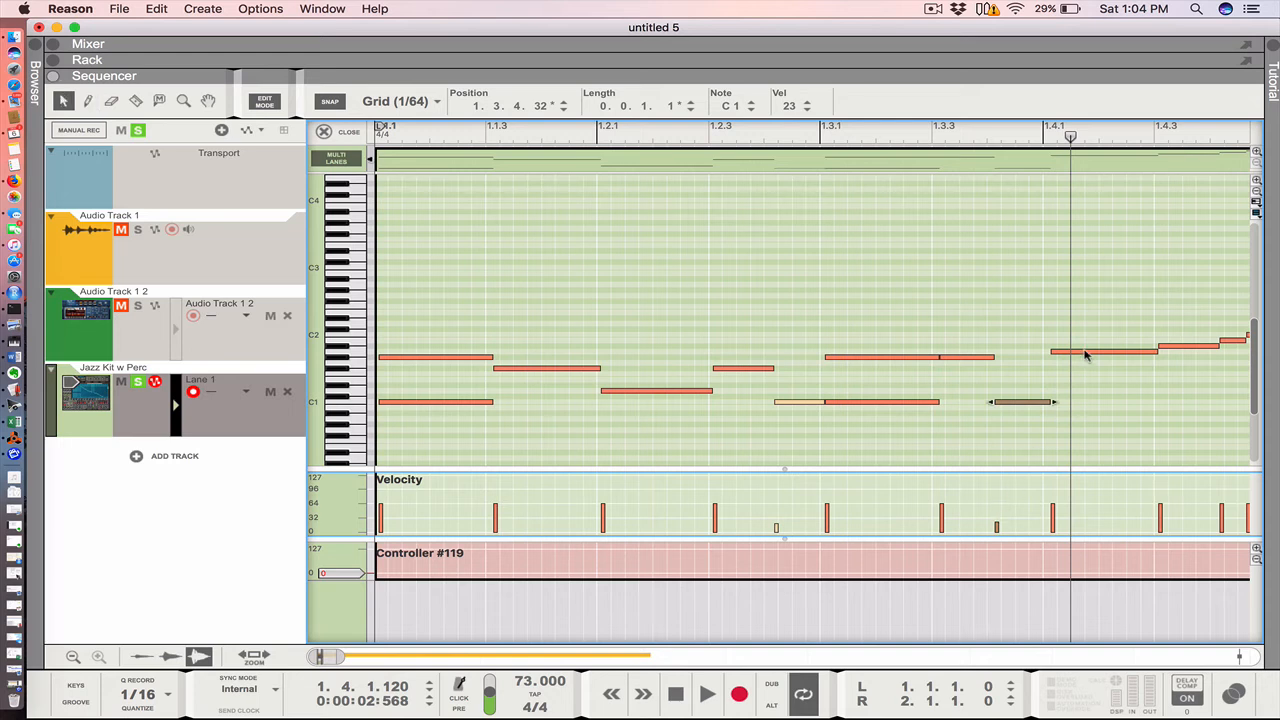
Step: Move the note at 1.4.1 down to D1 and the note at 1.4.3 down to F#1
left_click_drag(1085, 352, 1090, 392)
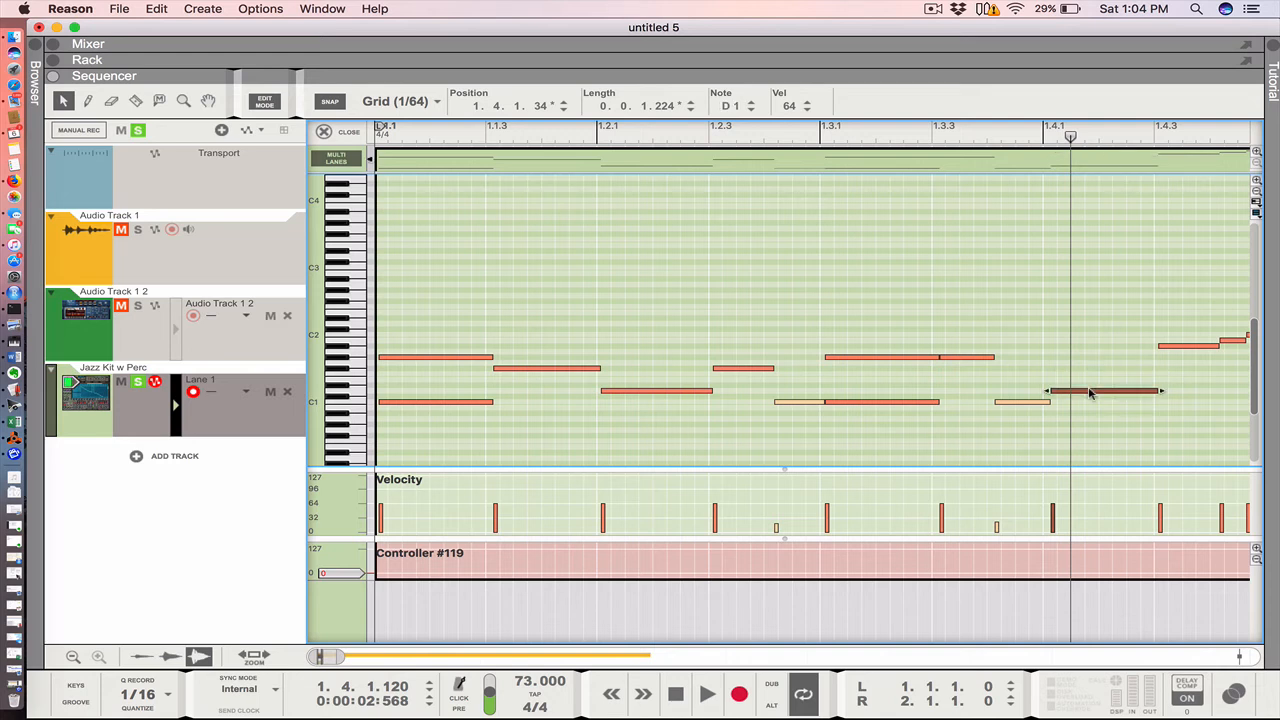
left_click_drag(1178, 350, 1180, 370)
Step: Try deleting the last short C2 note at the end of the bar, and undo the deletion
scroll(1117, 317, "right", 5)
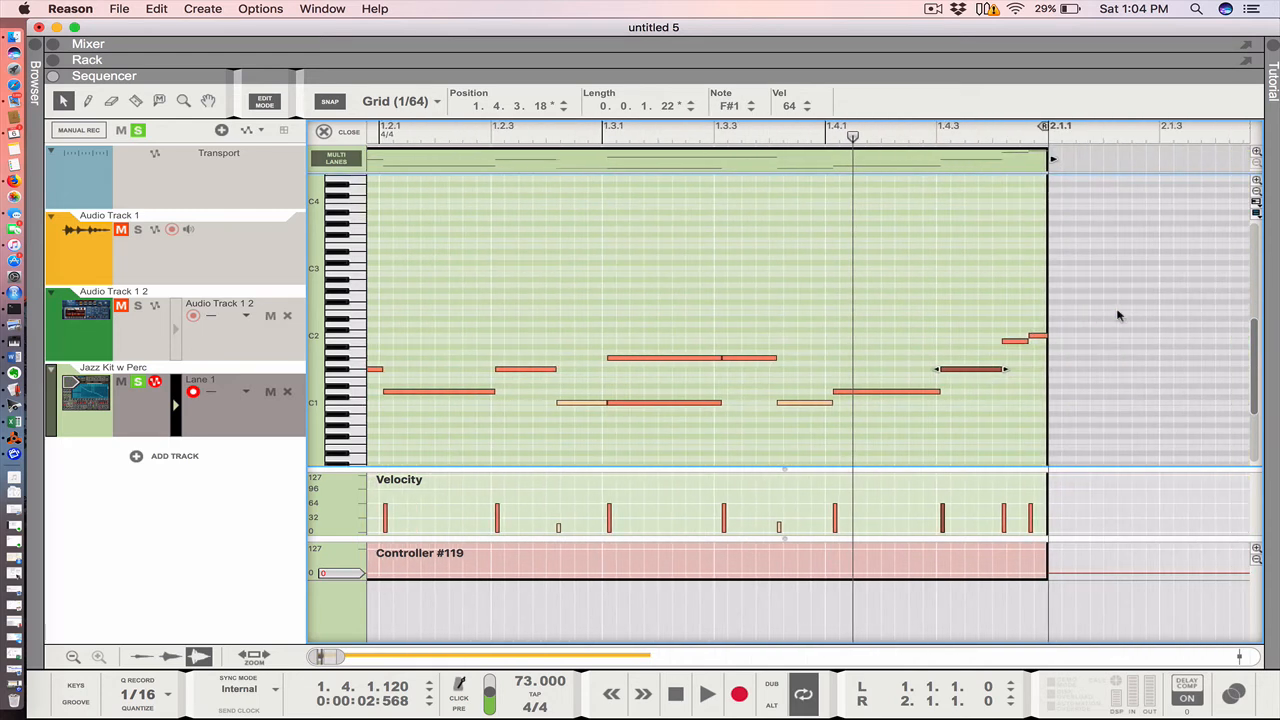
left_click(1038, 337)
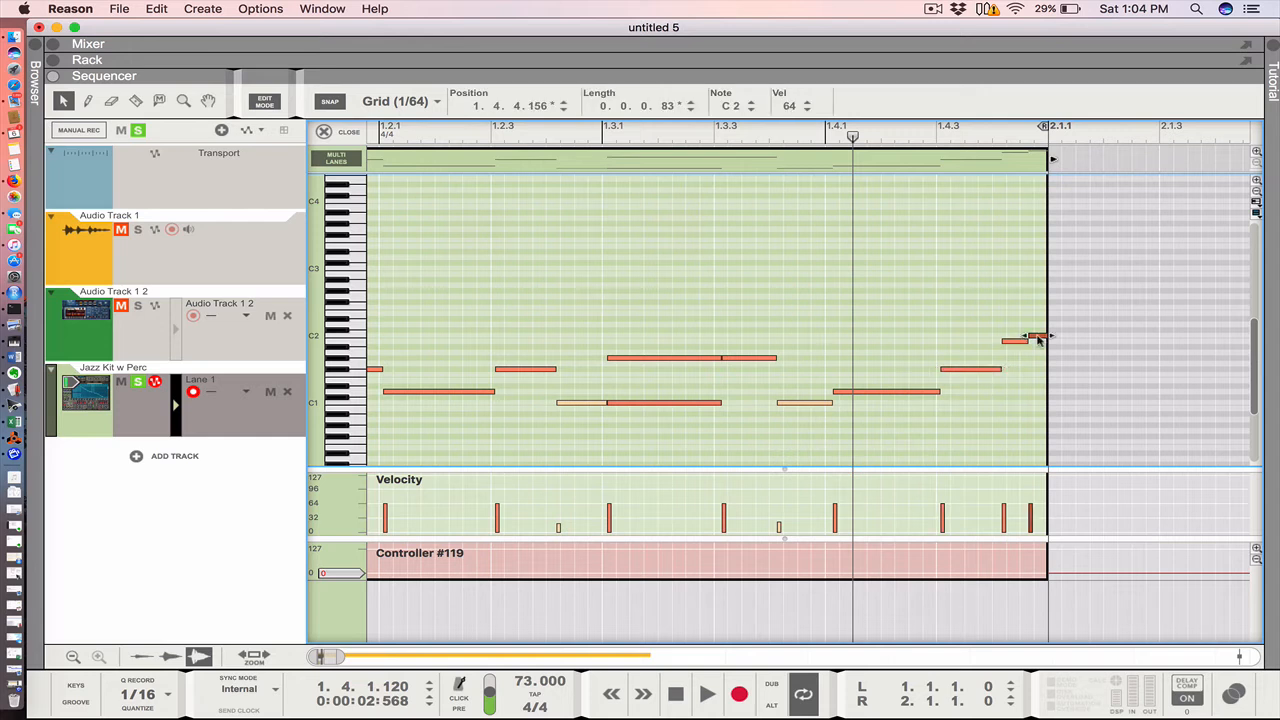
key("Delete")
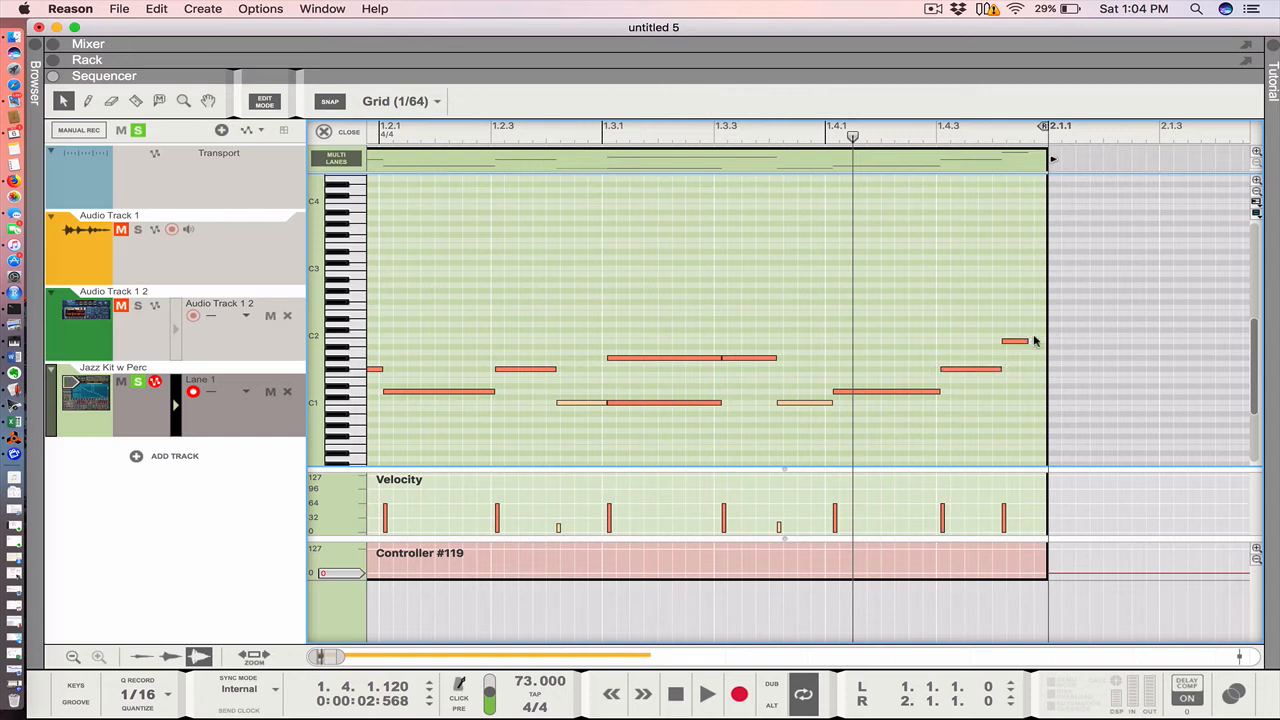
left_click(1013, 343)
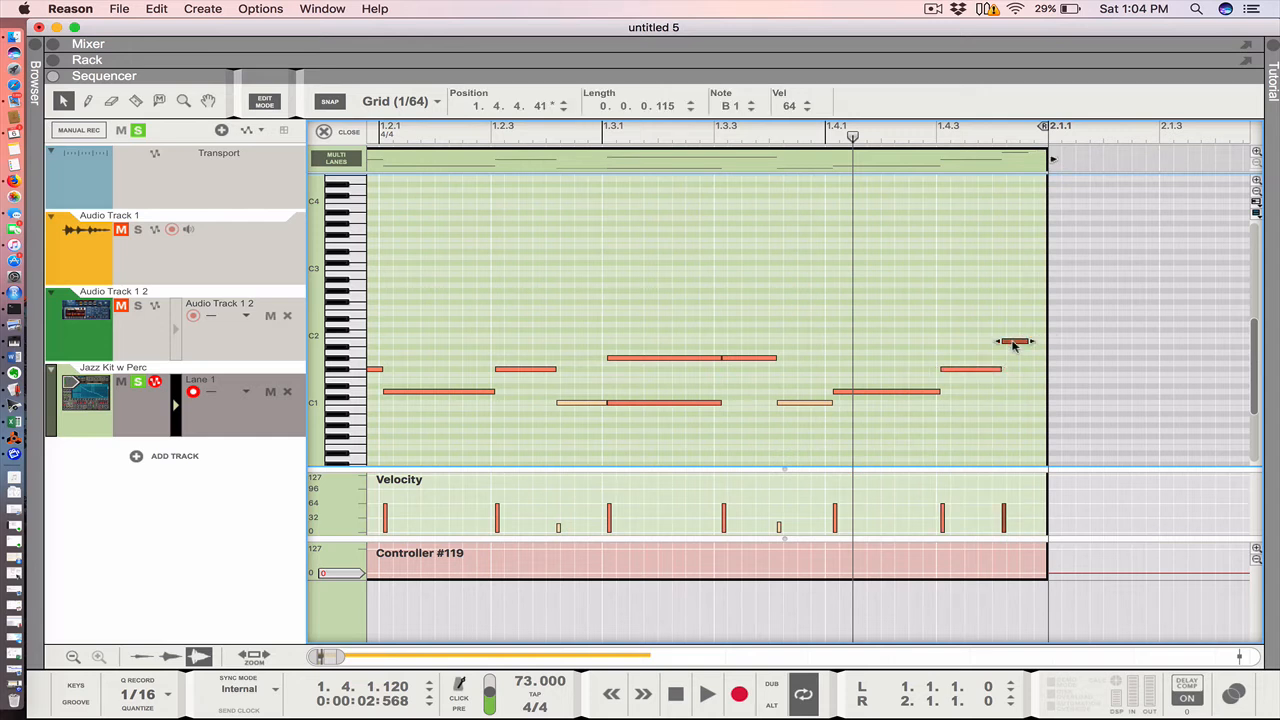
key("super+z")
Step: Move the last two short notes at the end of the bar down to D#1
left_click_drag(1013, 345, 1014, 392)
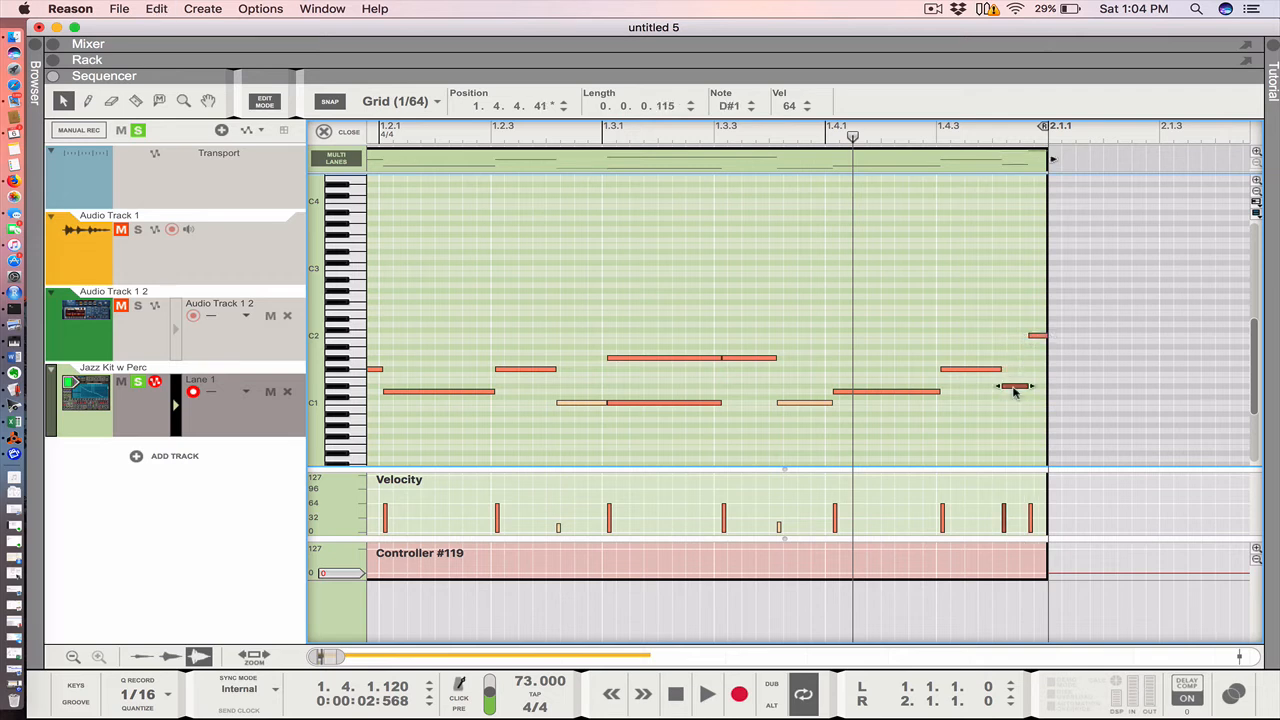
left_click_drag(1038, 337, 1045, 388)
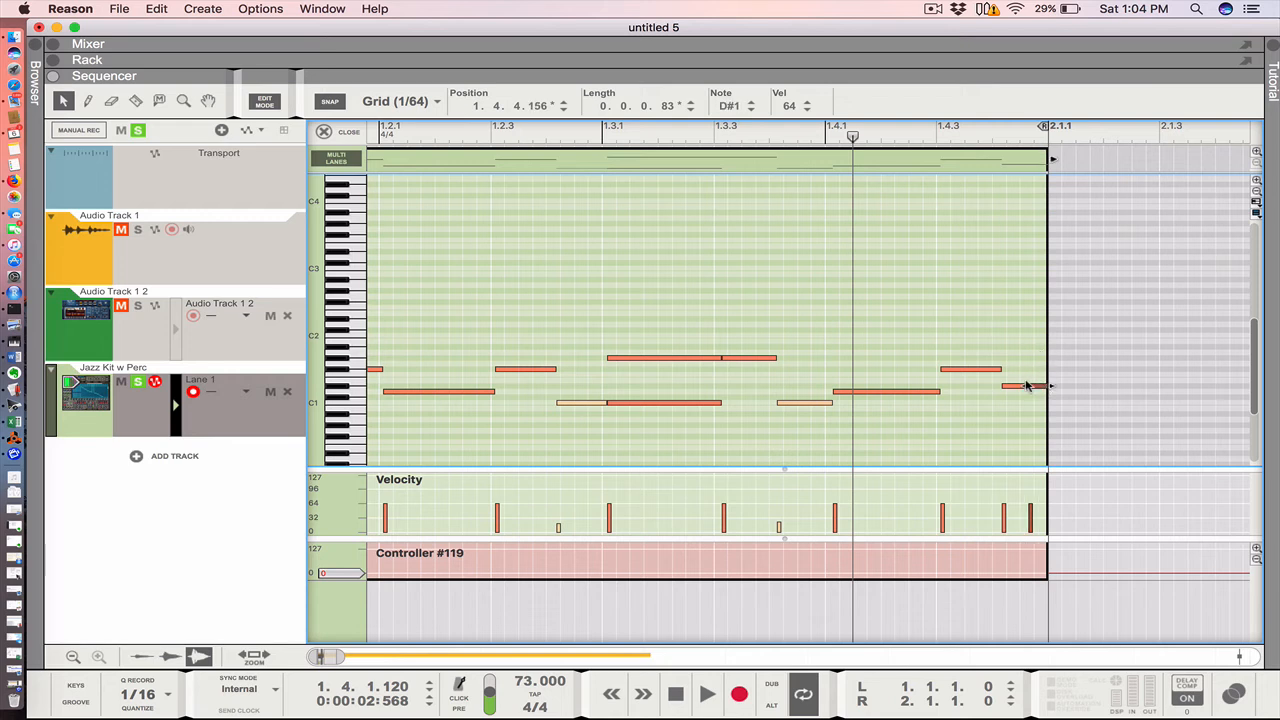
left_click(1014, 380)
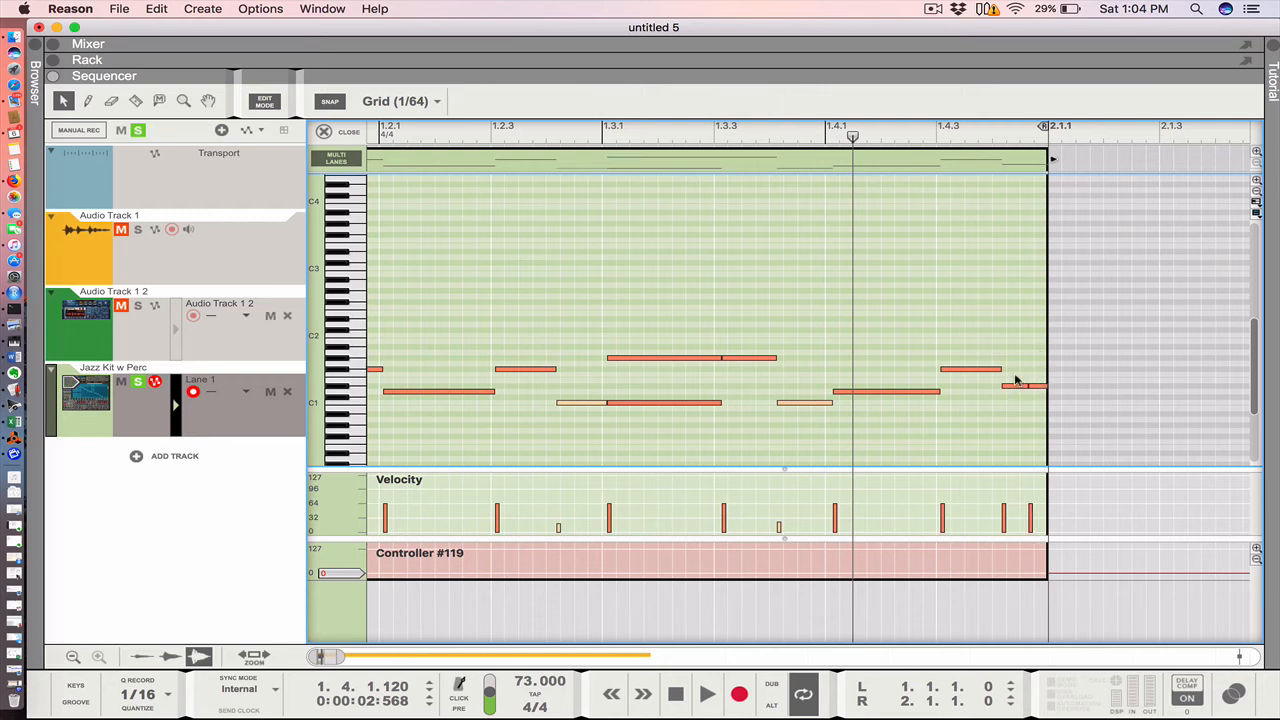
Step: Try the bar without the first of the two short D#1 notes by deleting it and playing, and undo the deletion
left_click(1012, 387)
key("Delete")
key("space")
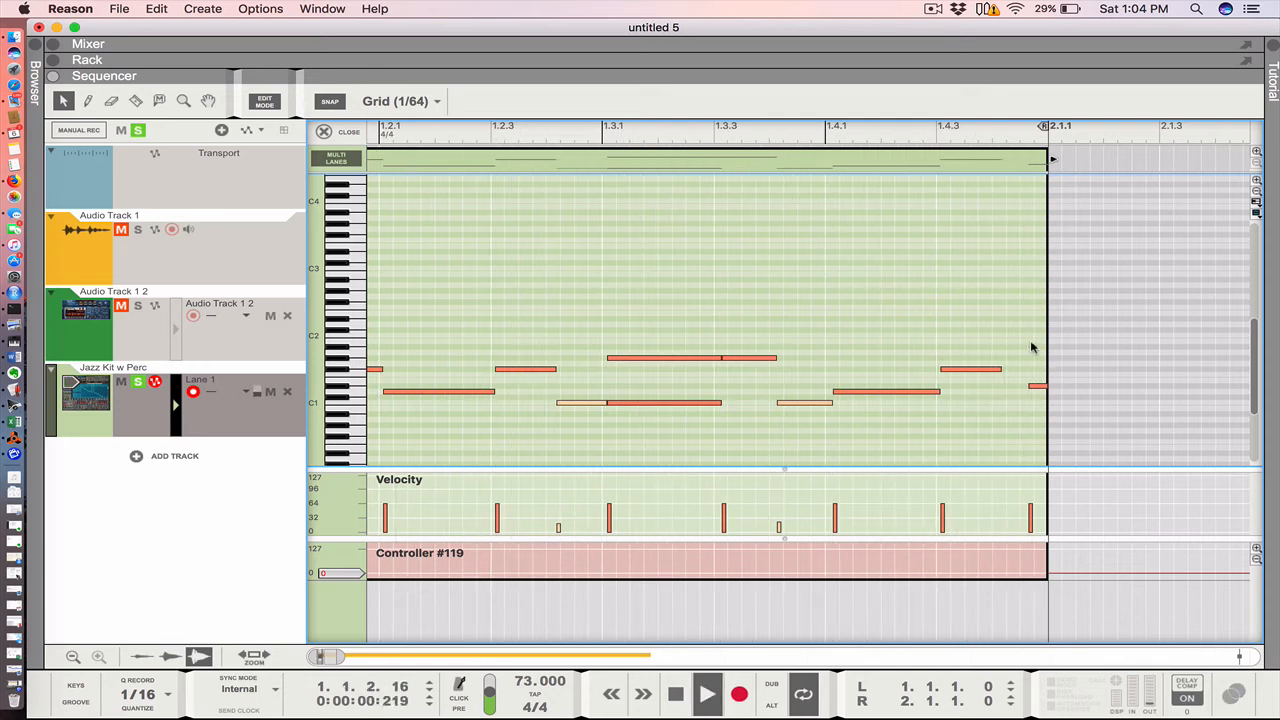
key("super+z")
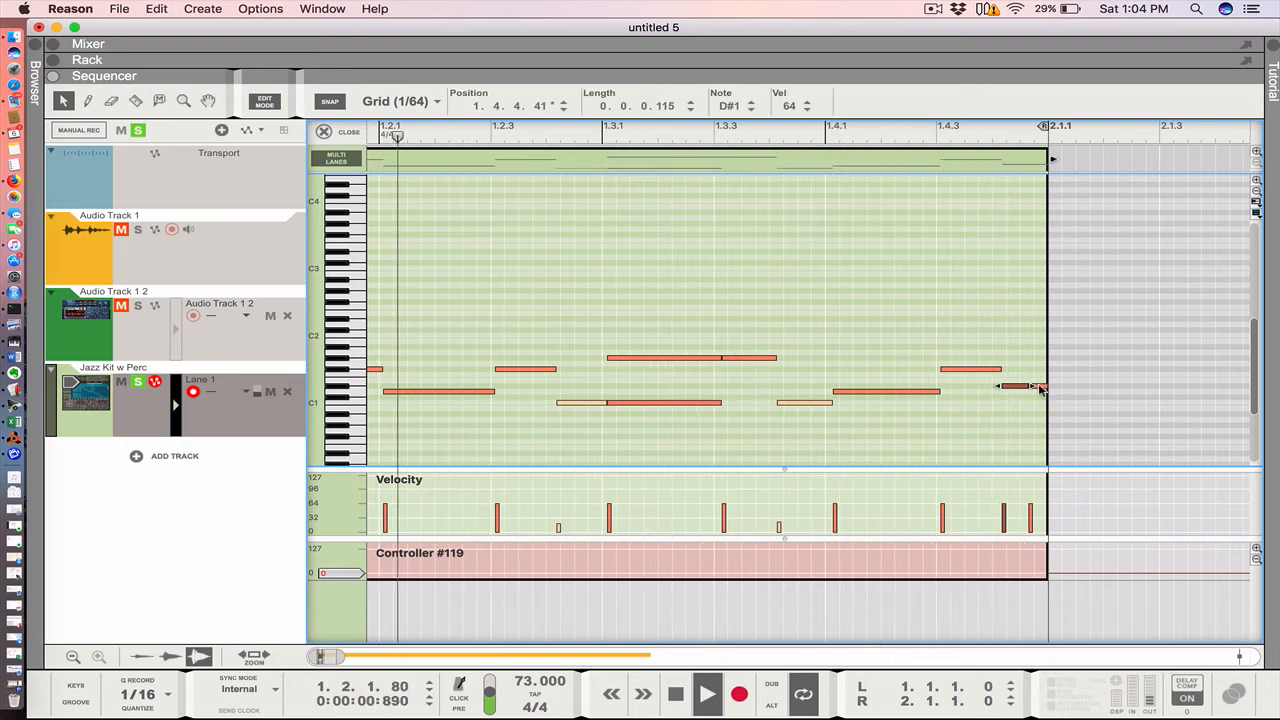
Step: Close the note editor and play the bar with Audio Track 1 soloed alongside the Jazz Kit w Perc track
scroll(871, 346, "left", 5)
scroll(871, 346, "down", 2)
scroll(871, 346, "left", 2)
scroll(871, 346, "down", 1)
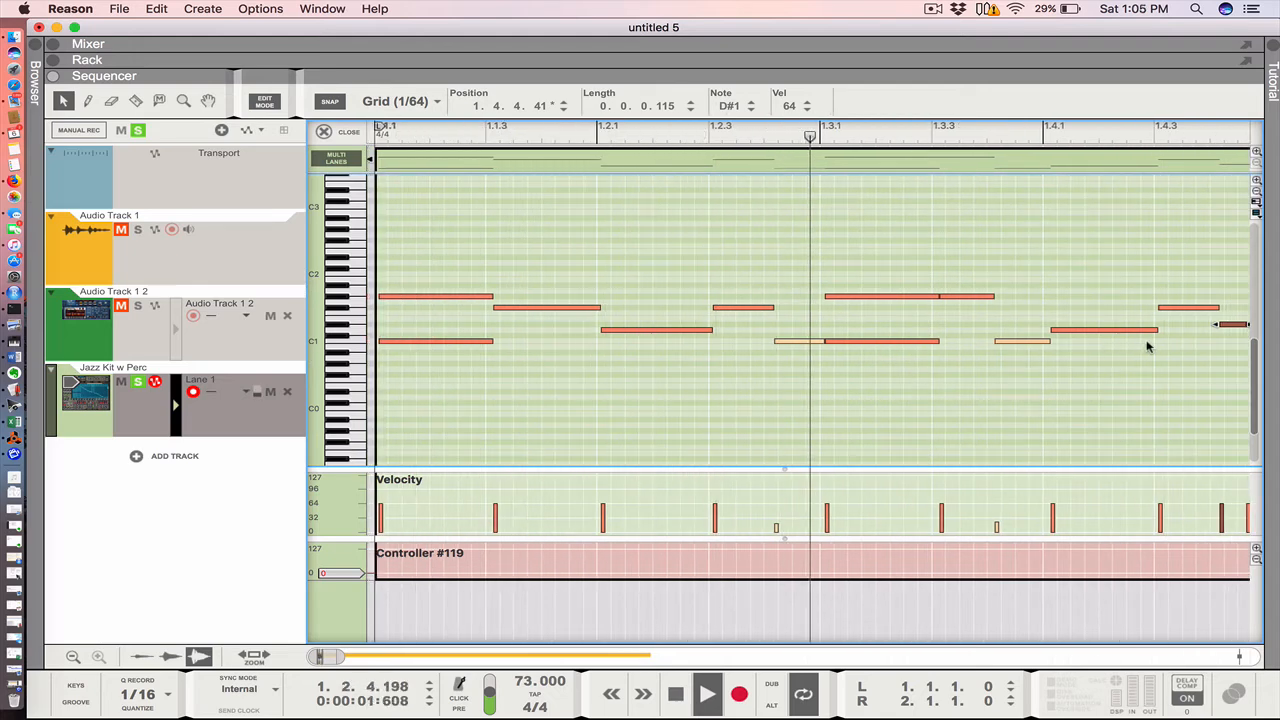
key("space")
left_click(322, 131)
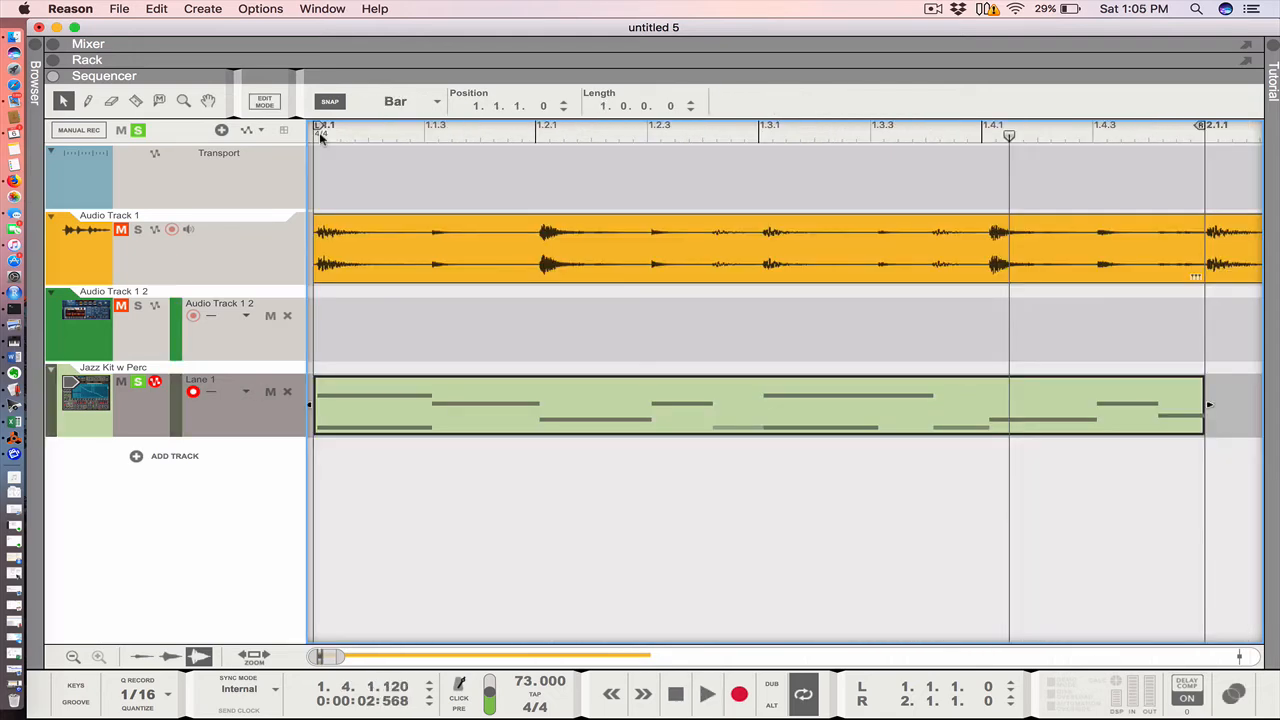
left_click(139, 230)
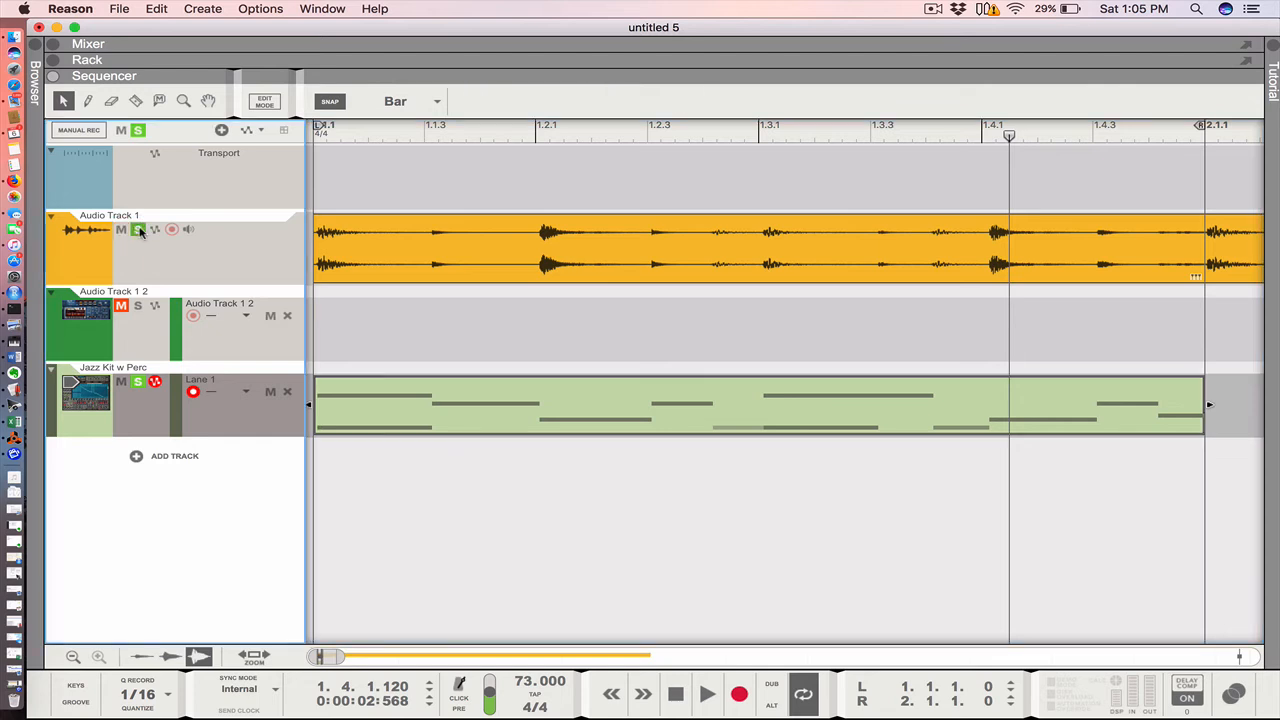
key("space")
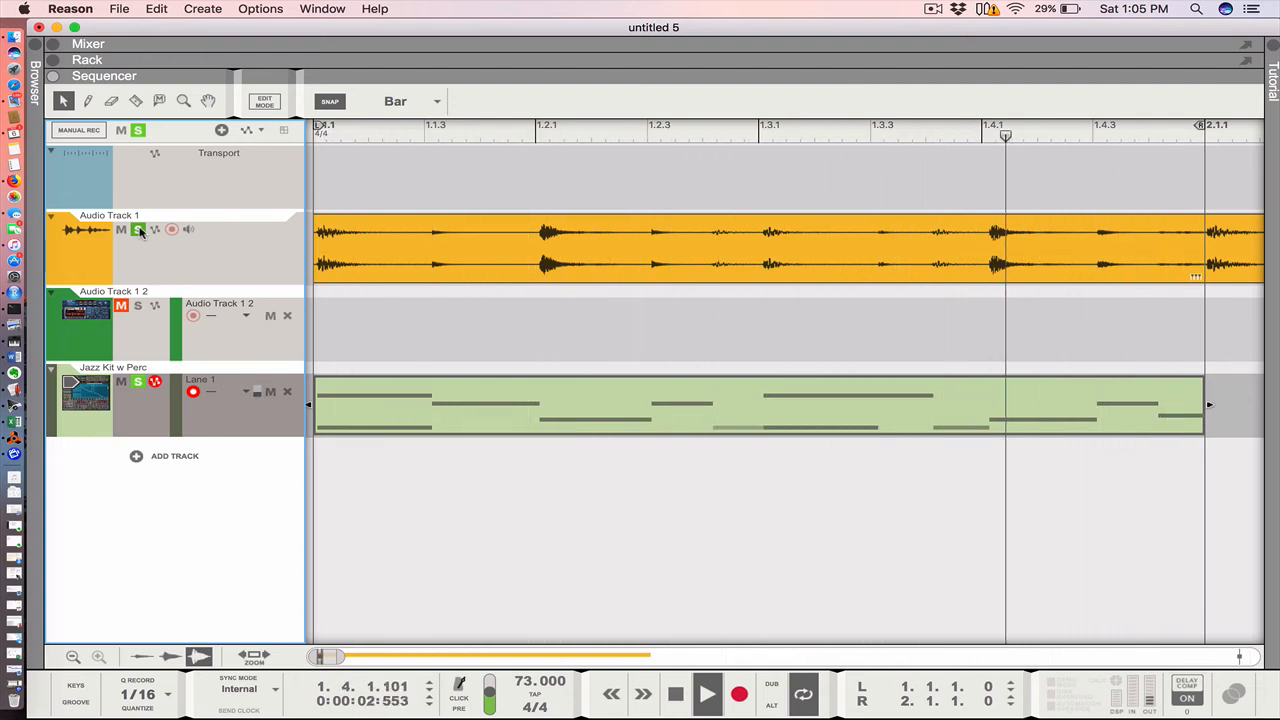
key("space")
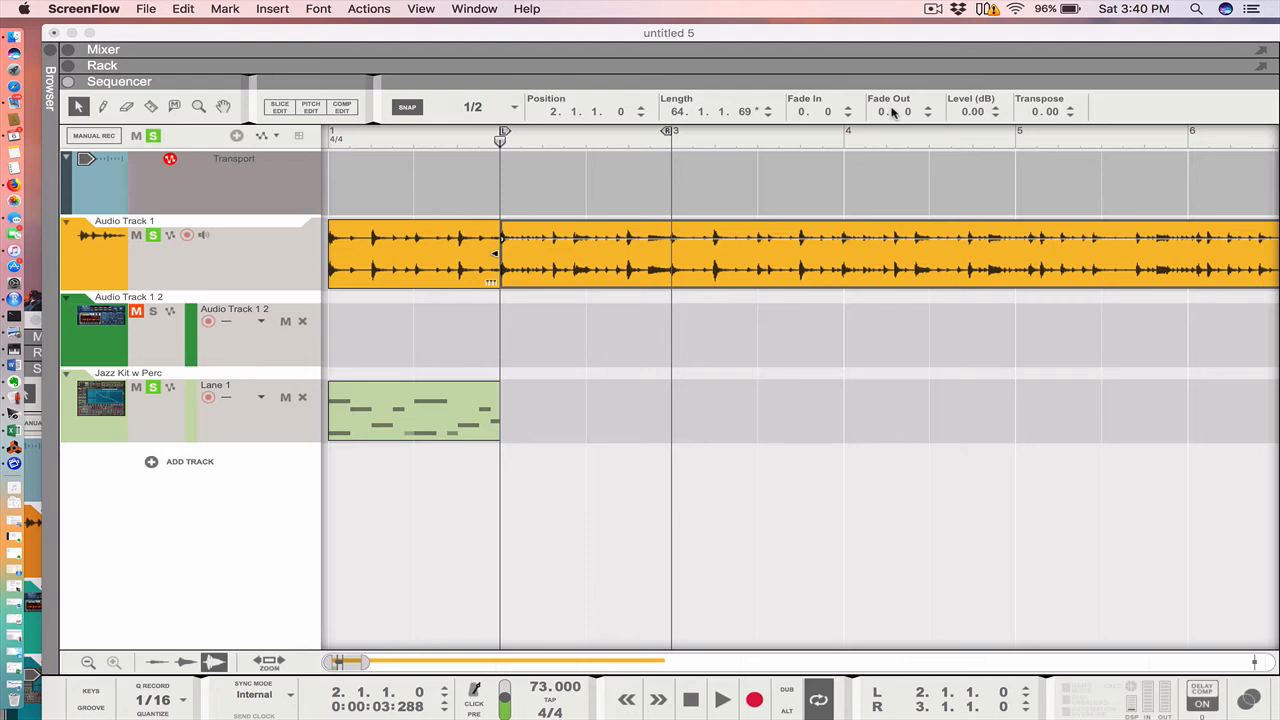
Step: Play bar 2, shorten the loop to end at 2.3.1, and play the half bar
left_click(612, 253)
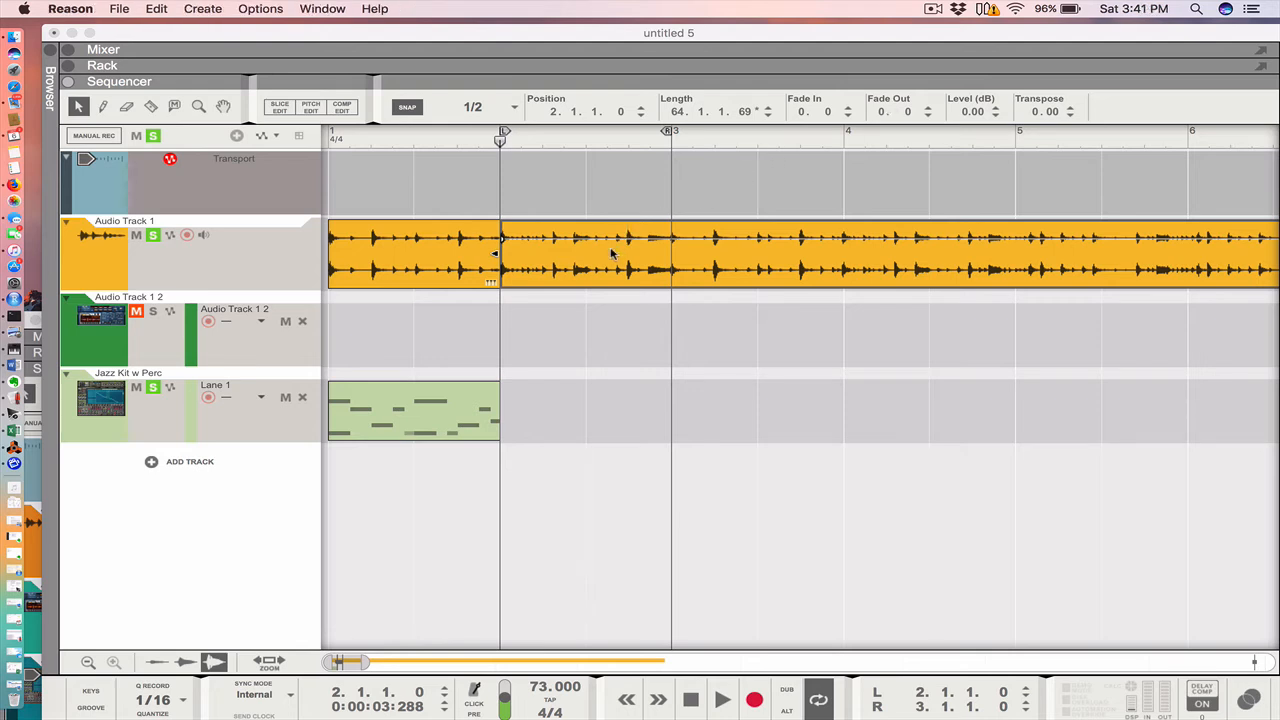
key("space")
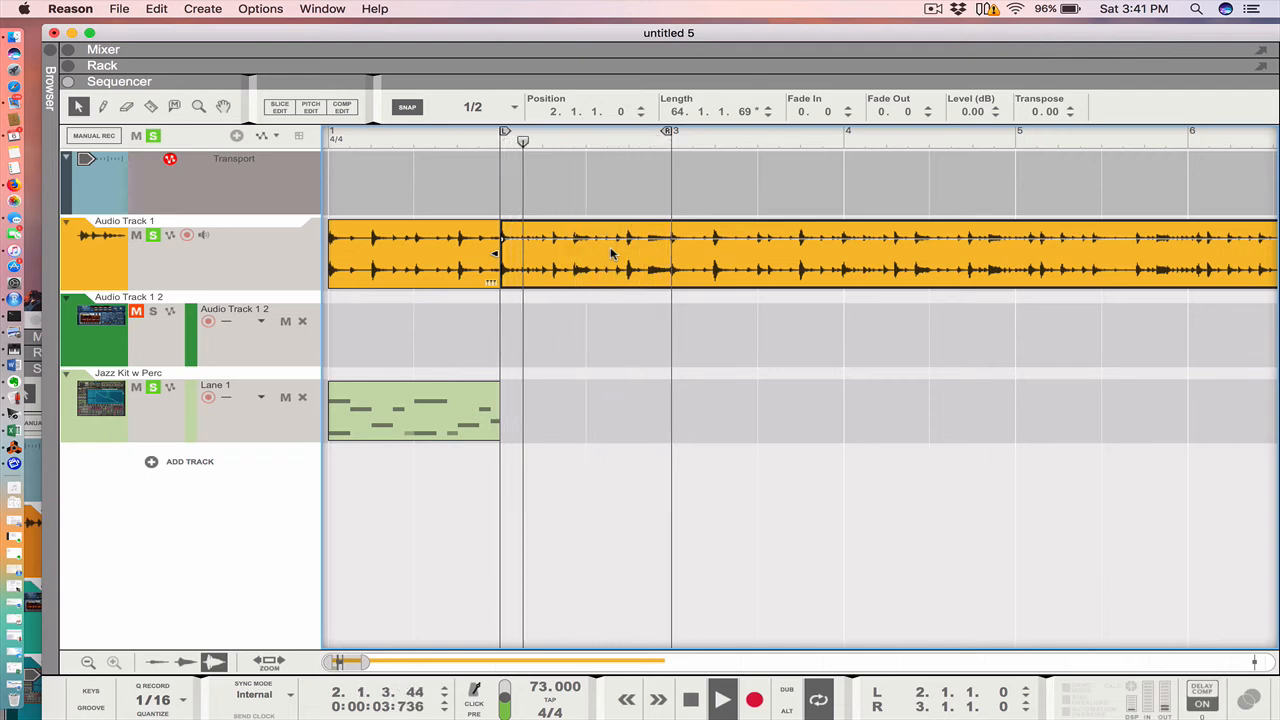
key("space")
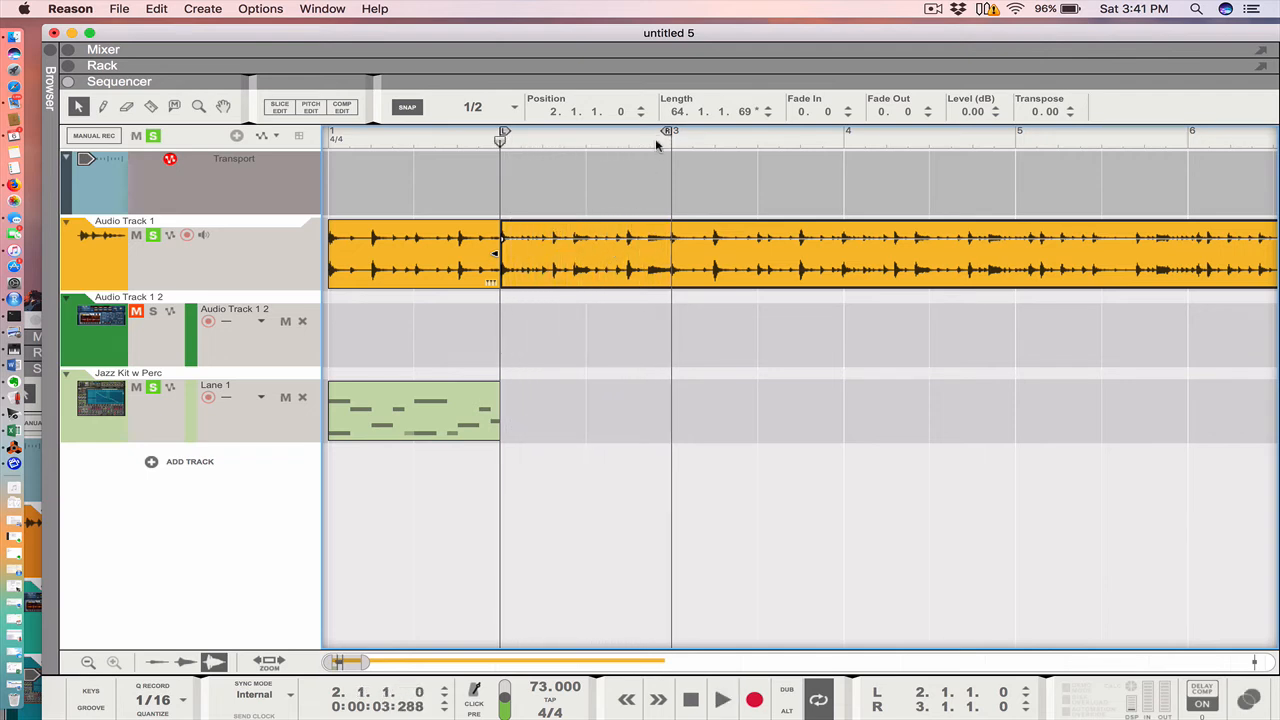
left_click_drag(667, 132, 586, 132)
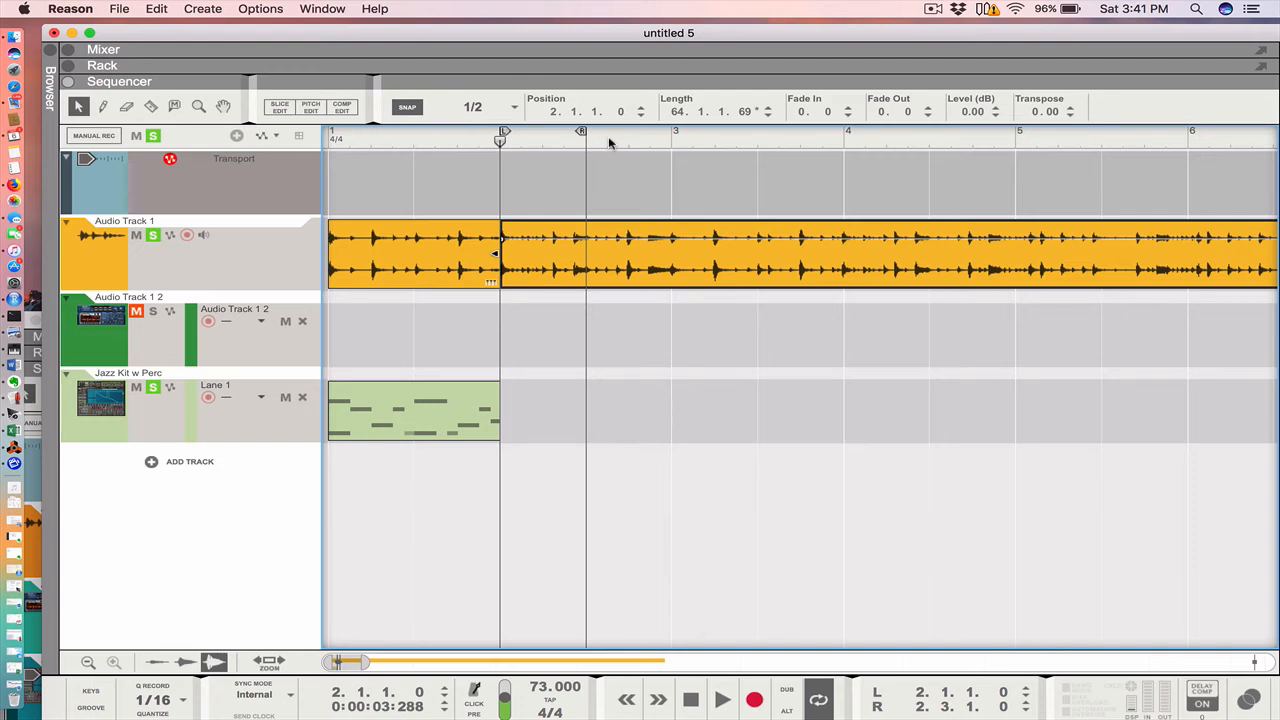
key("space")
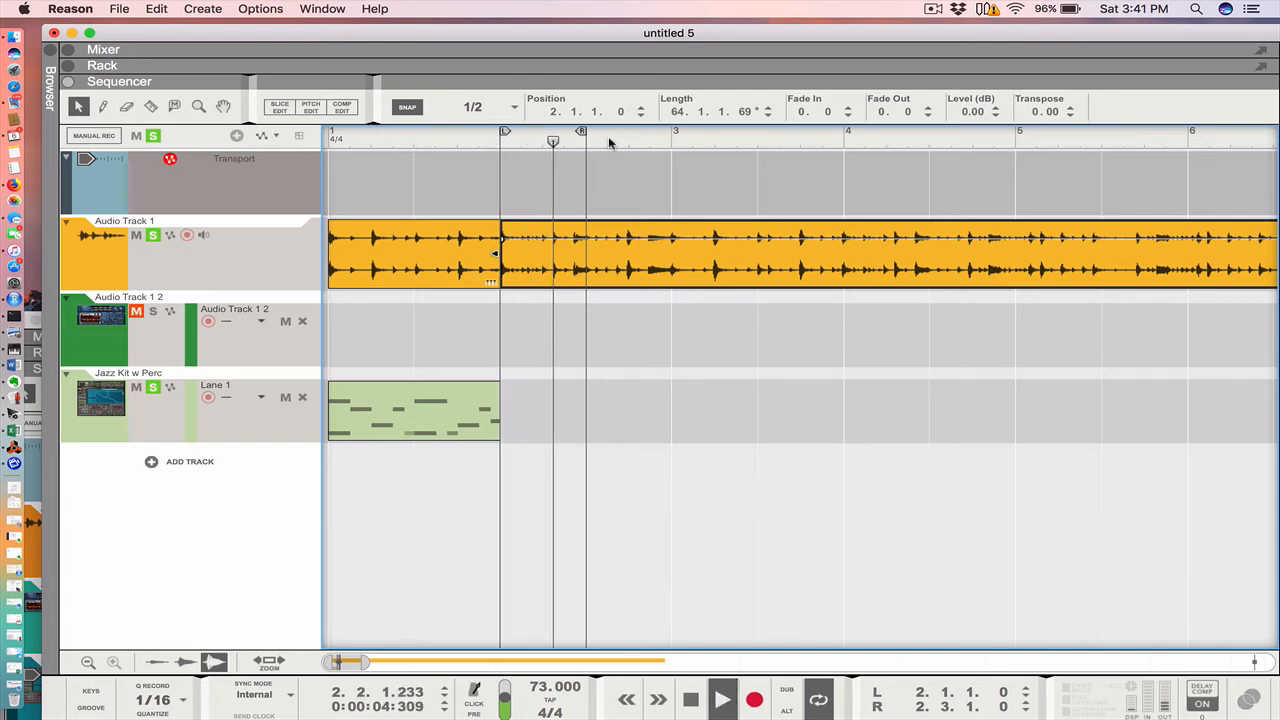
key("space")
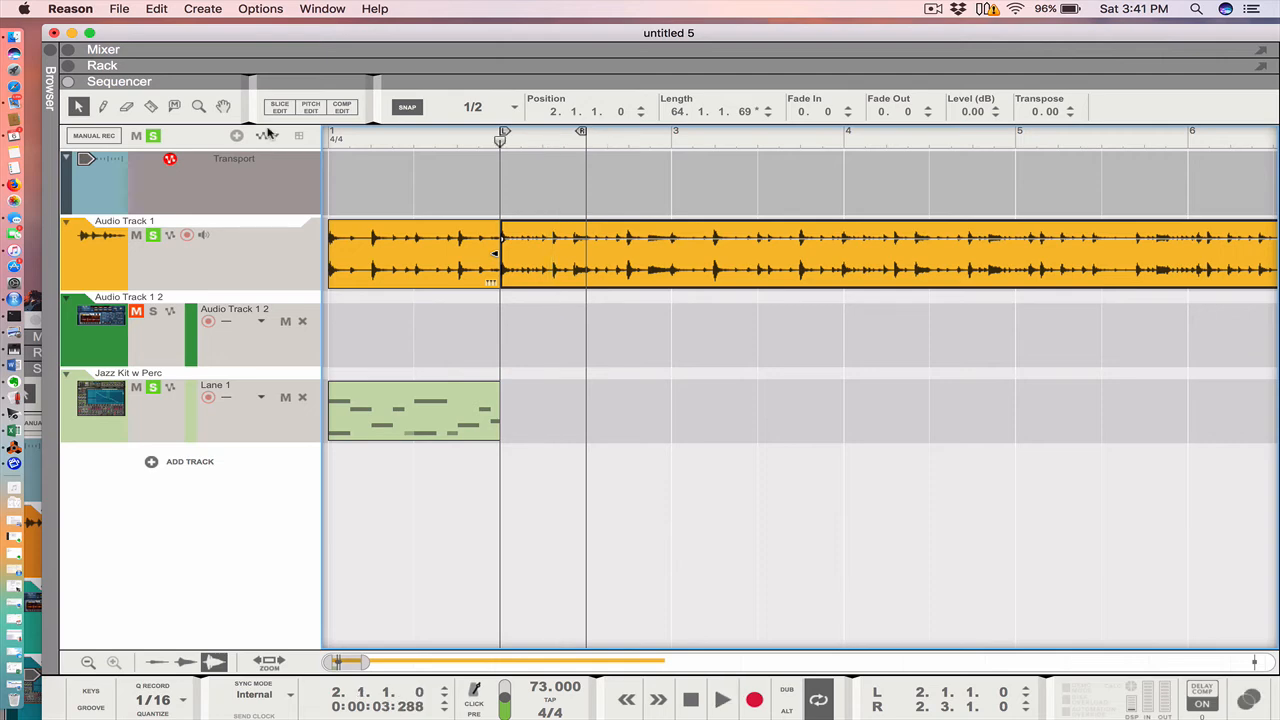
Step: Split the Audio Track 1 clip at 2.3.1 with the Razor tool and open the half-bar clip for slice editing
key("r")
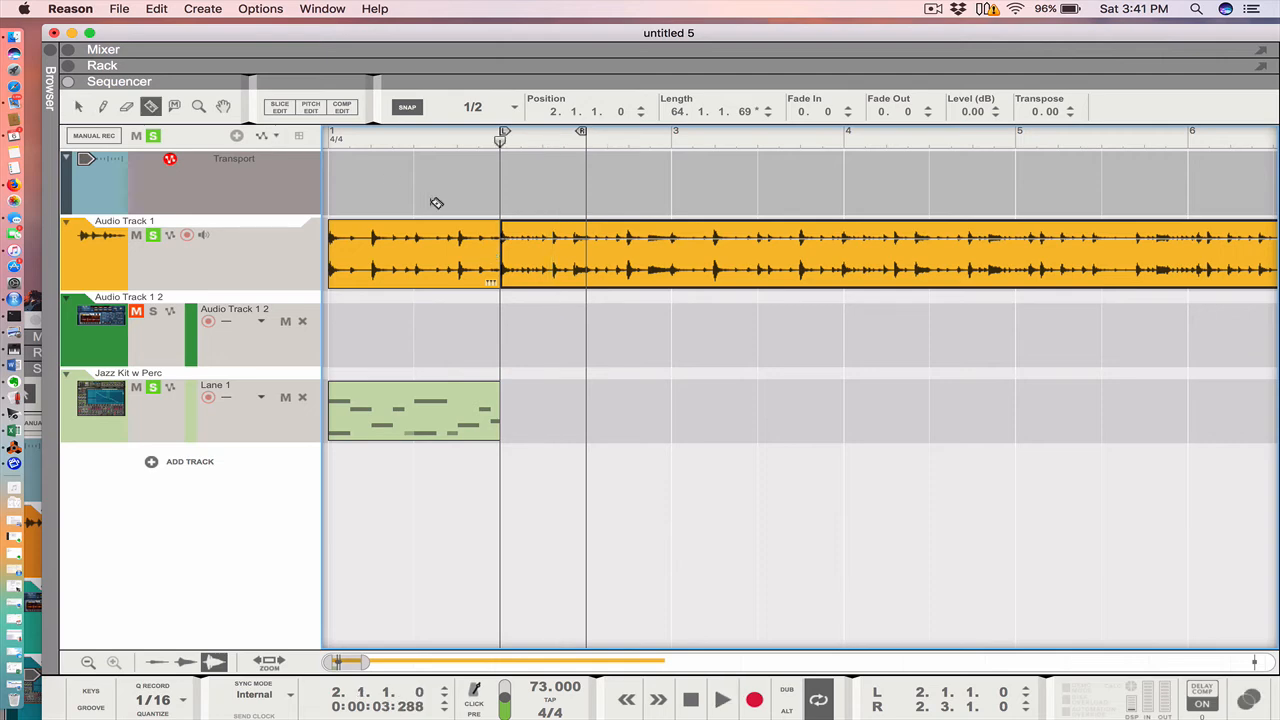
left_click(591, 223)
key("q")
double_click(560, 238)
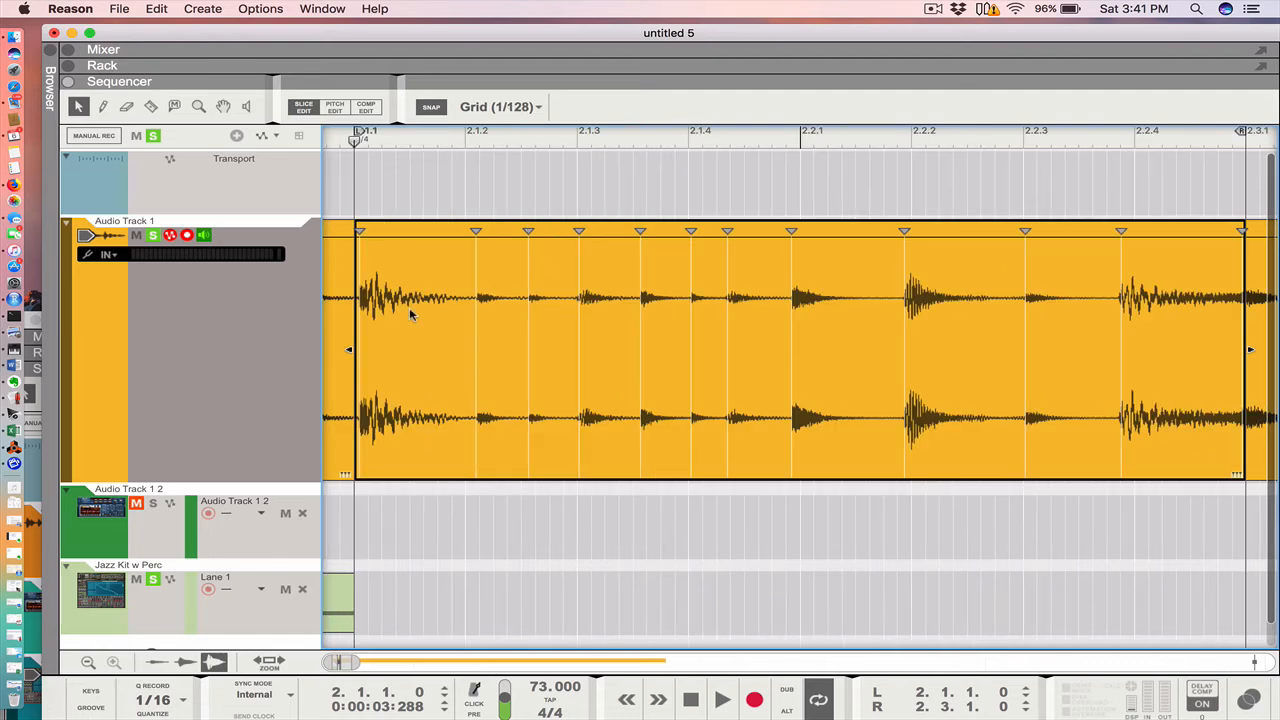
Step: Audition the slices of the half-bar clip one by one with the Speaker tool to identify each drum hit
left_click(246, 106)
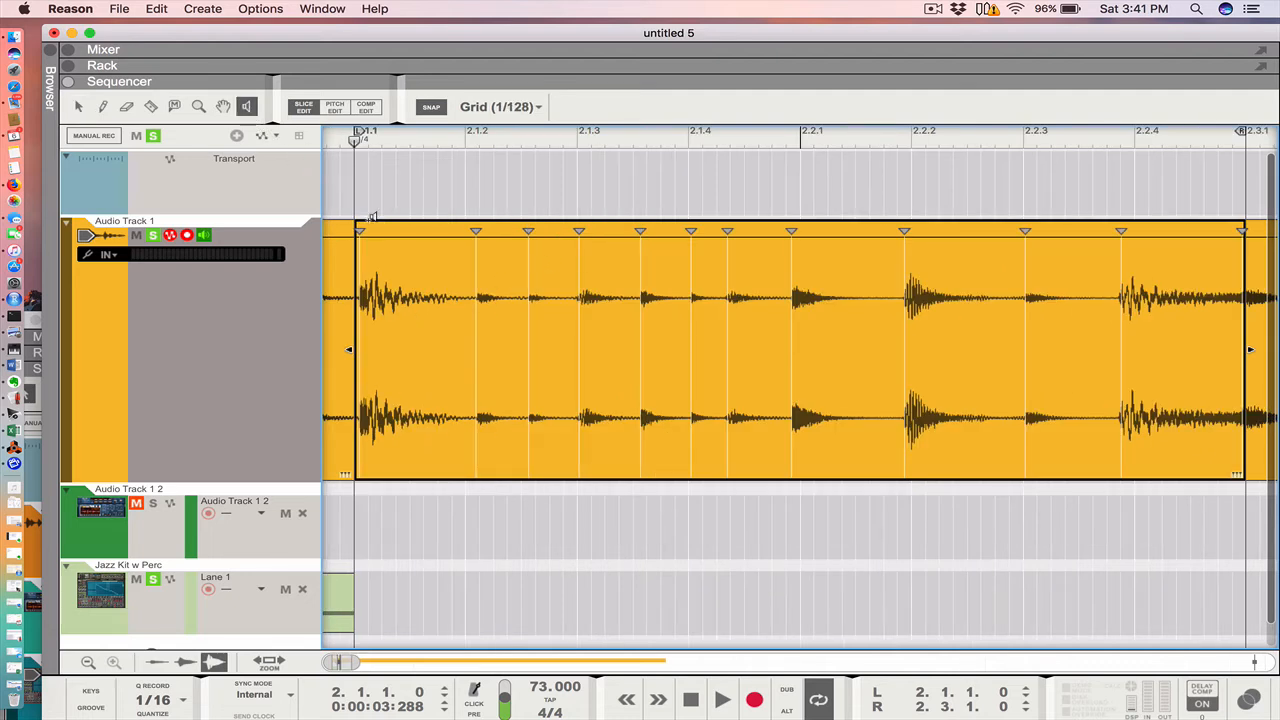
left_click(422, 276)
left_click(422, 276)
left_click(422, 276)
left_click(502, 277)
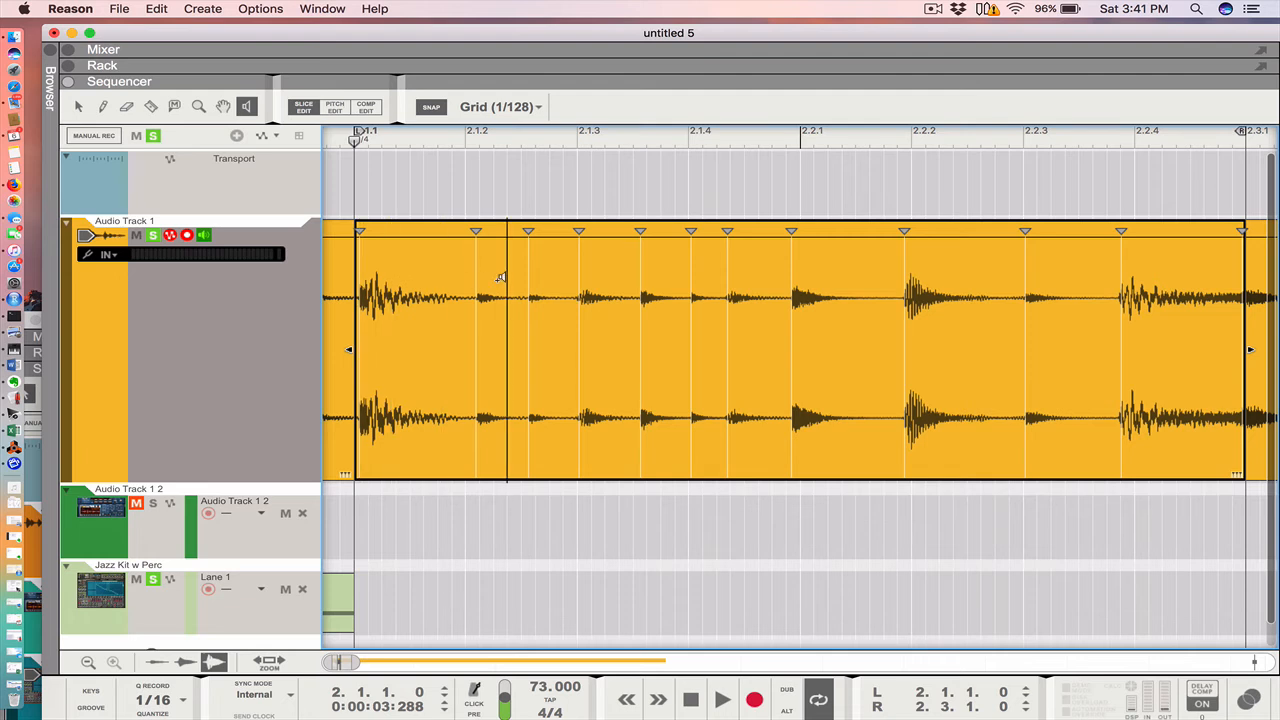
left_click(557, 271)
left_click(616, 270)
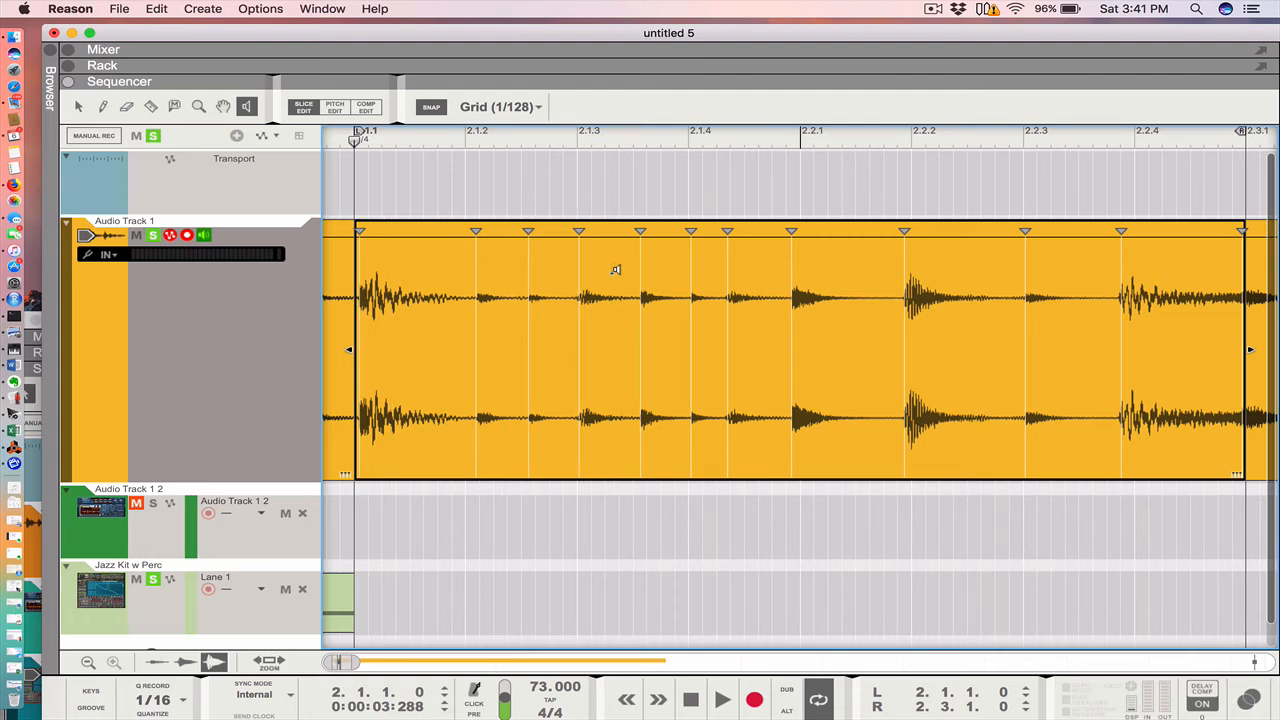
left_click(665, 262)
left_click(765, 258)
left_click(769, 259)
left_click(829, 263)
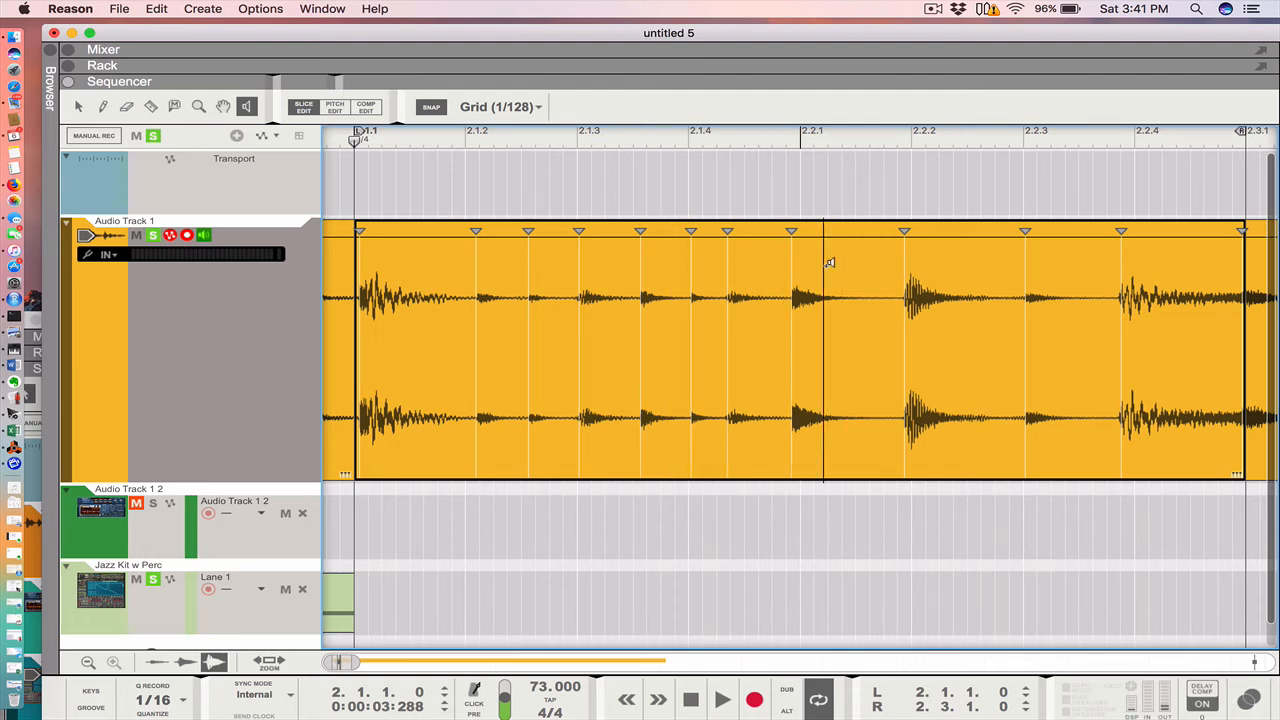
left_click(937, 265)
left_click(937, 265)
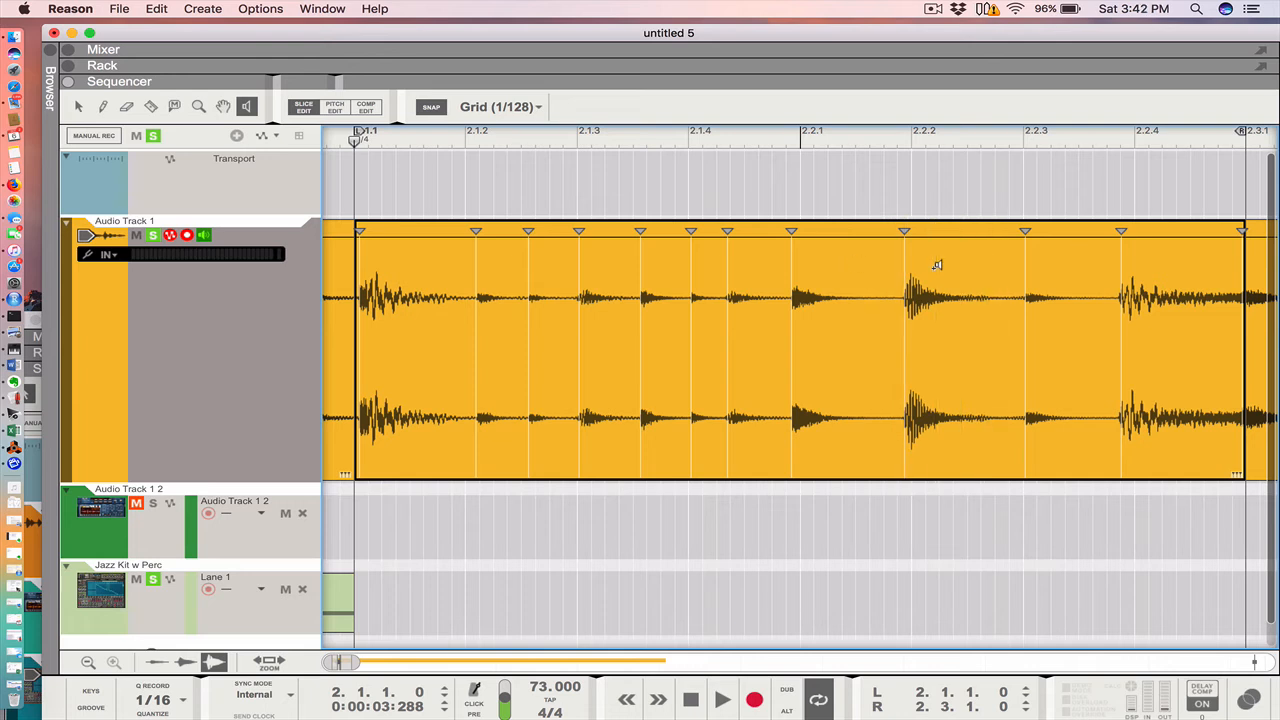
left_click(1068, 268)
left_click(1068, 268)
left_click(1168, 263)
Step: Bounce the half-bar audio clip to a REX loop
right_click(405, 322)
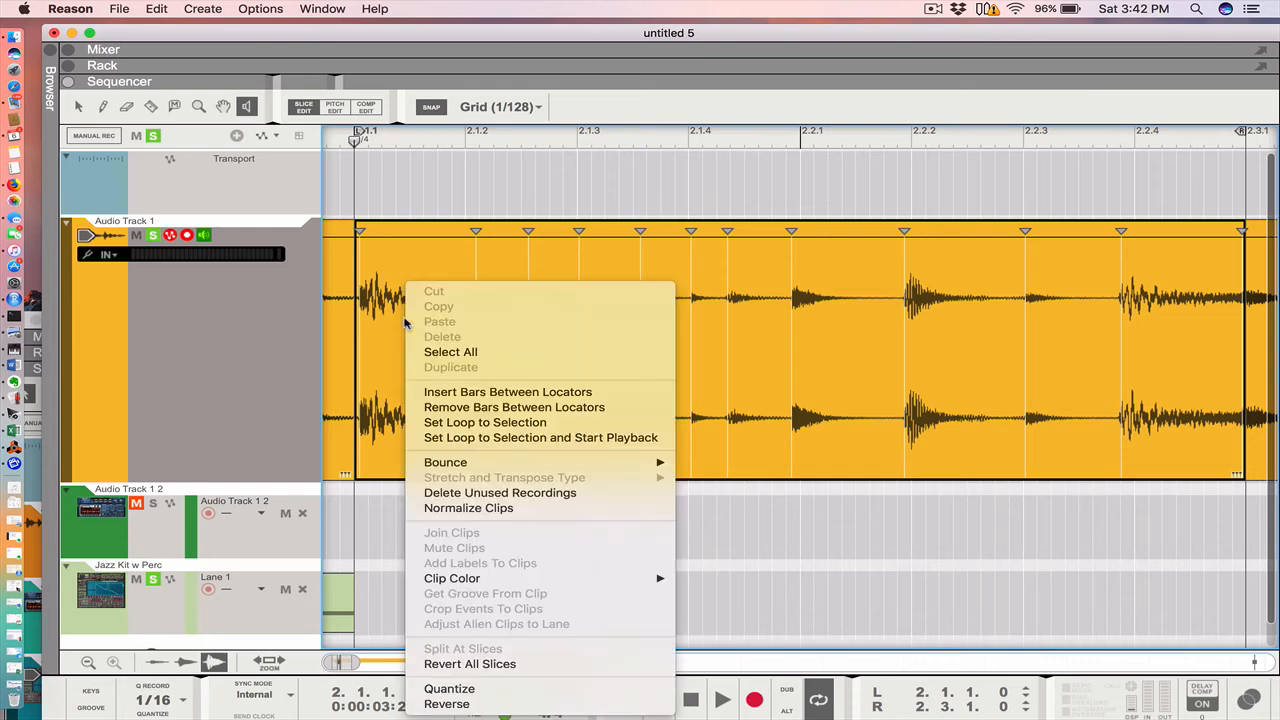
mouse_move(522, 462)
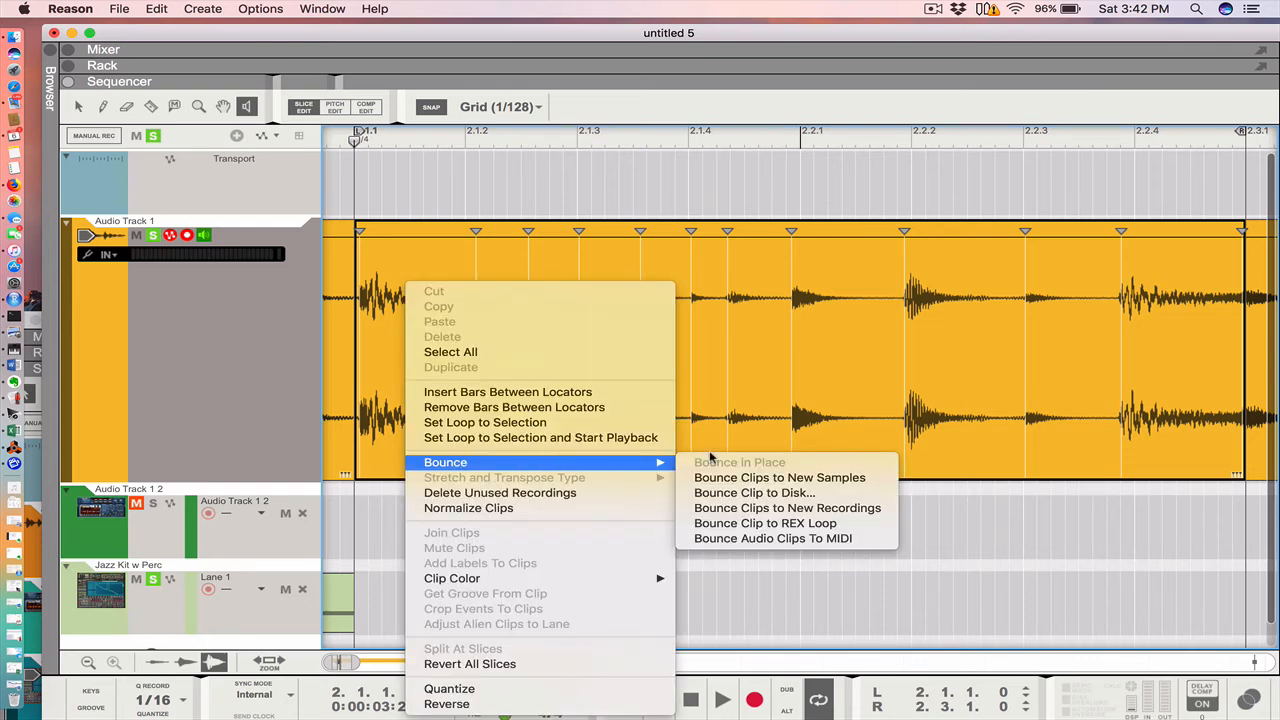
left_click(722, 523)
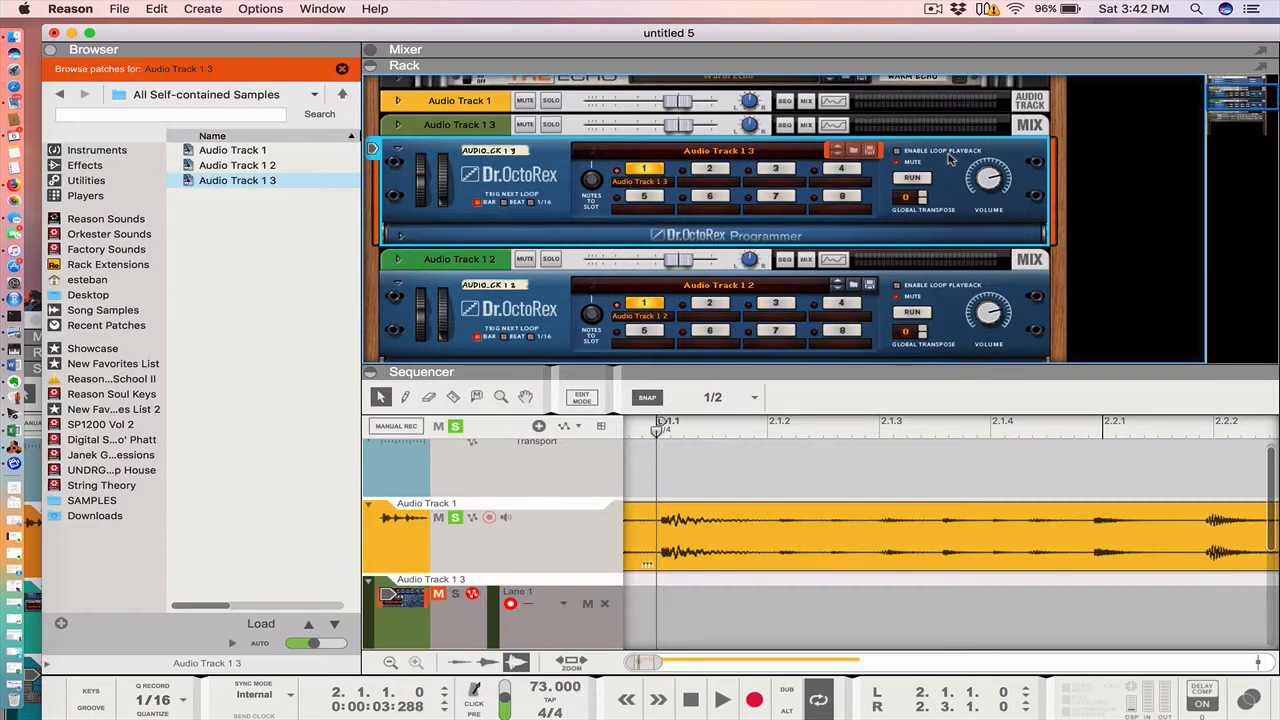
Step: Copy the new Dr. OctoRex loop to its track and play it in the enlarged sequencer with Audio Track 1 muted
right_click(950, 158)
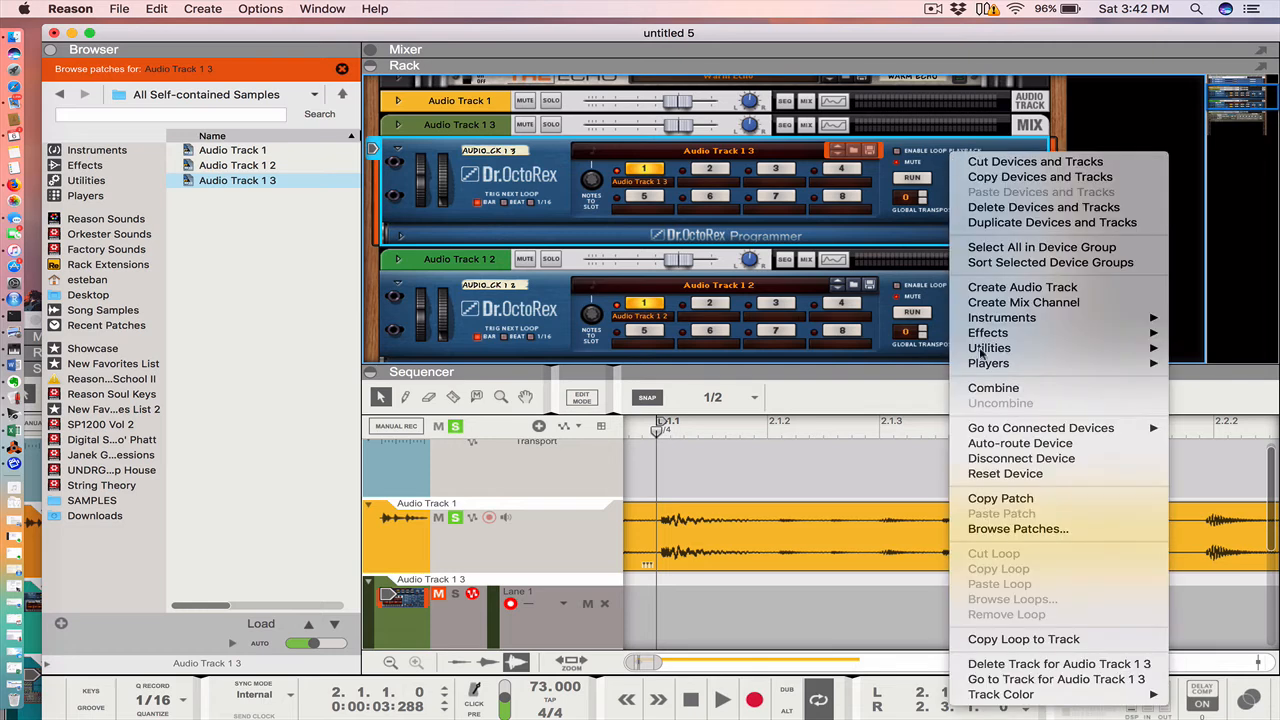
left_click(1015, 638)
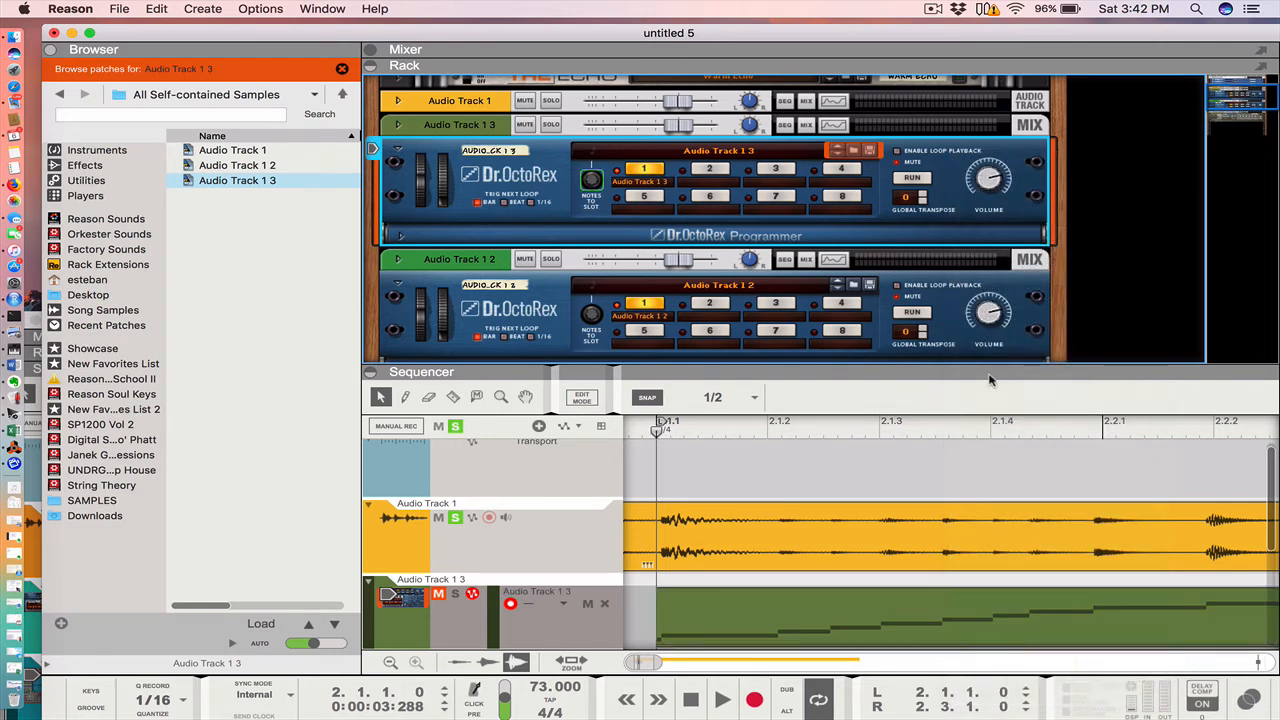
left_click_drag(990, 374, 968, 241)
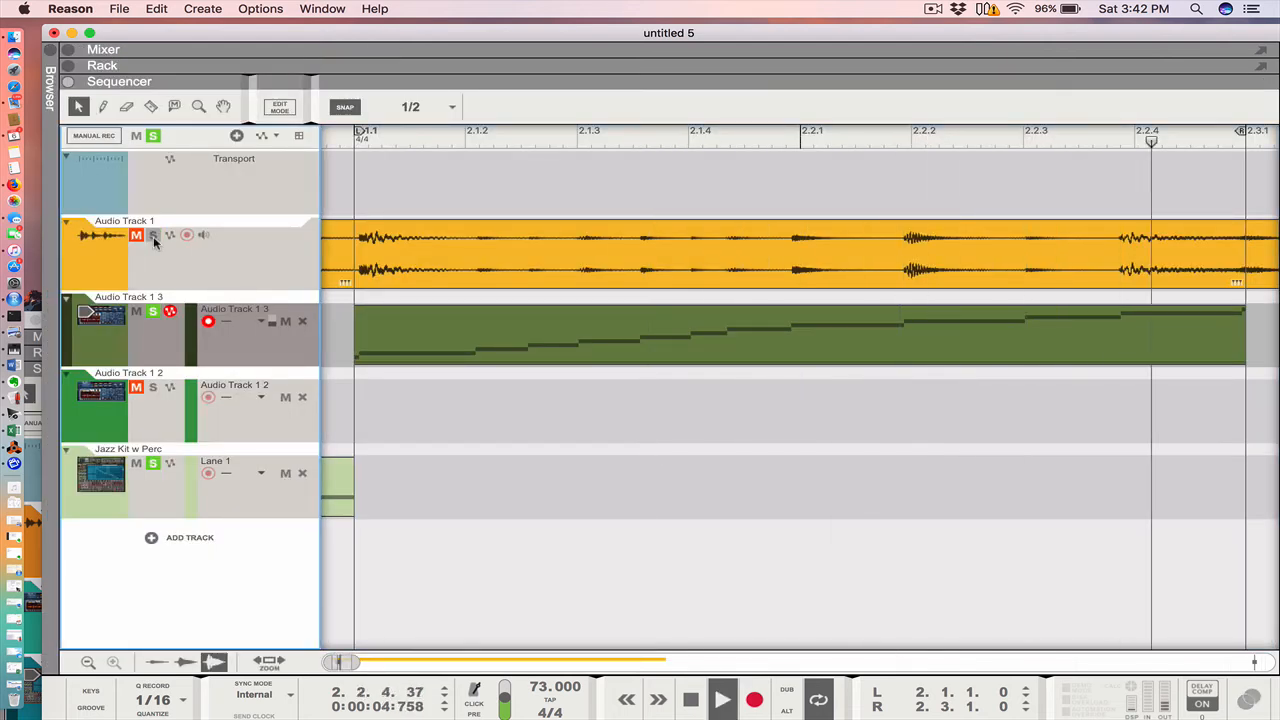
key("space")
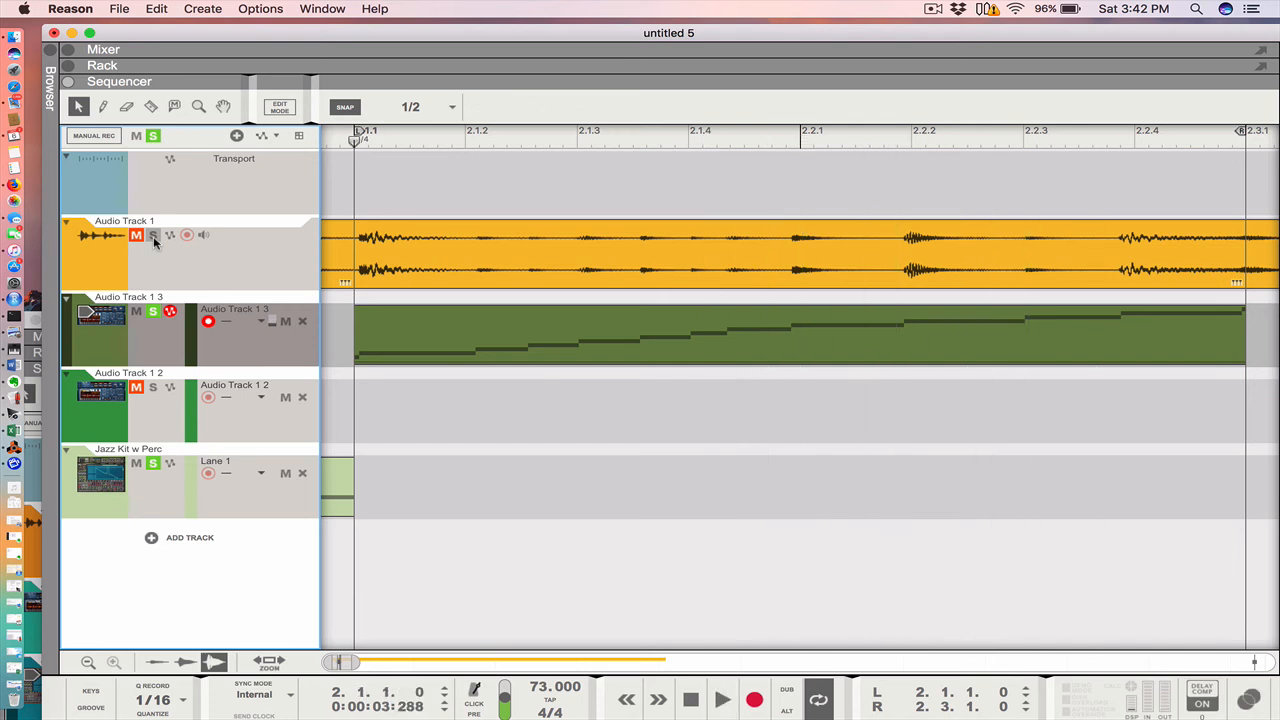
Step: Move the half-bar note clip from the Audio Track 1 3 track to the Jazz Kit w Perc lane and open it for note editing
left_click_drag(413, 347, 413, 455)
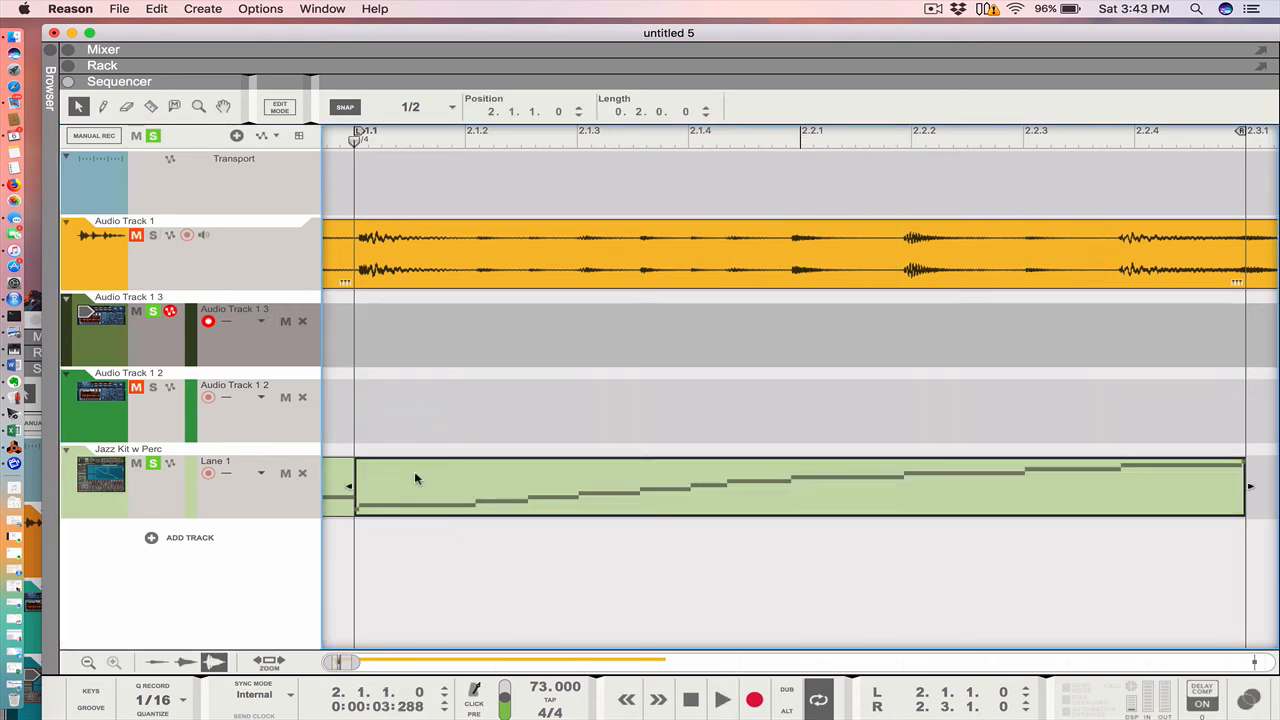
double_click(415, 477)
scroll(415, 472, "right", 10)
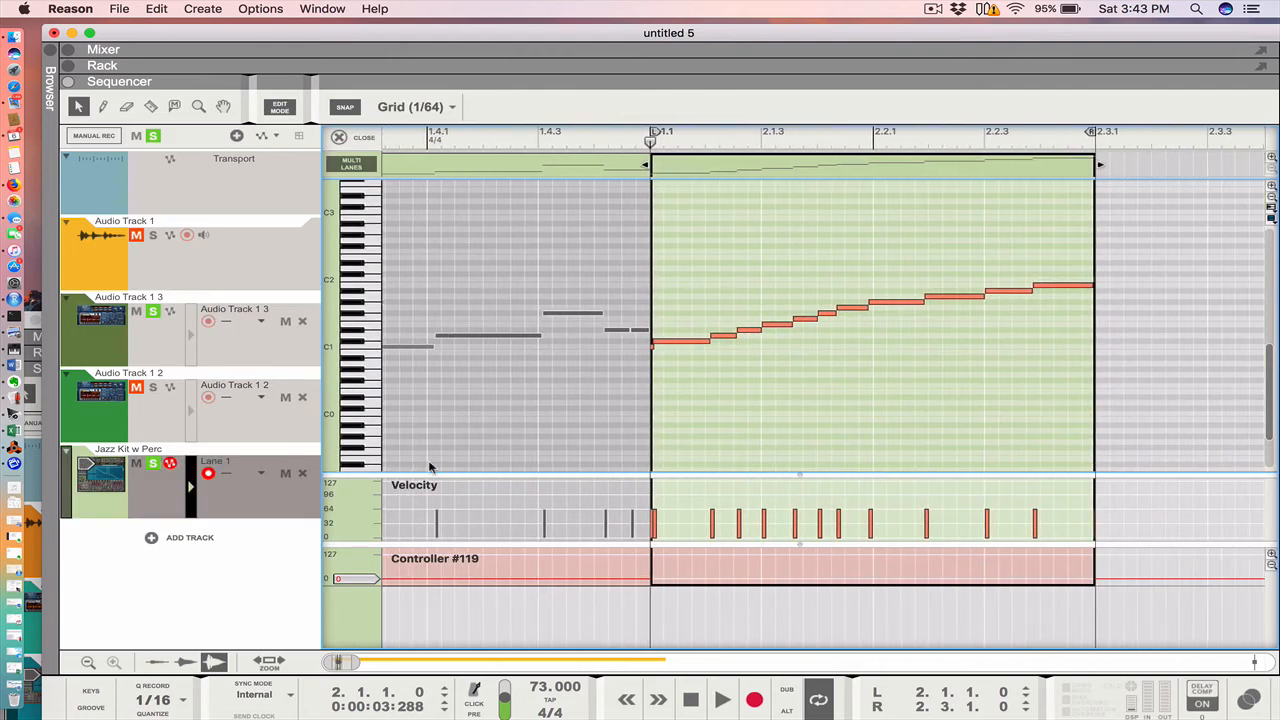
scroll(430, 467, "right", 3)
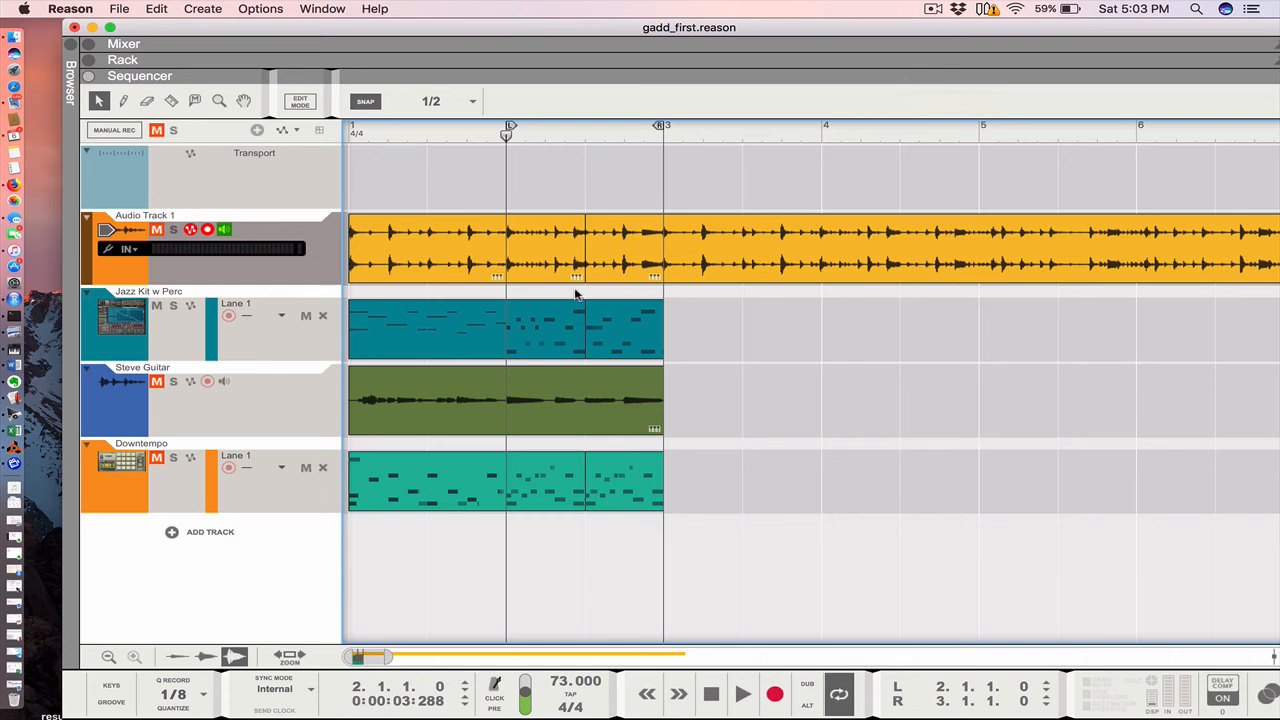
Step: Play the gadd_first song and move the loop's left locator back to the start of bar 1
key("space")
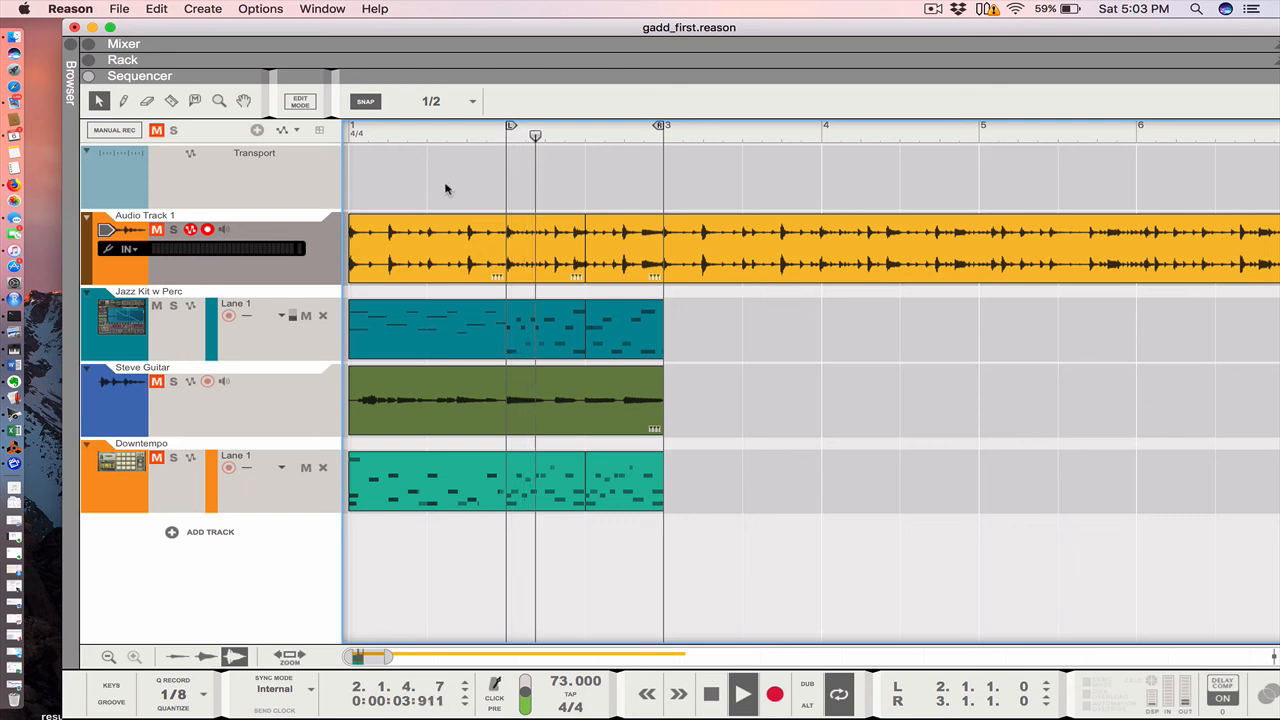
left_click_drag(509, 127, 353, 127)
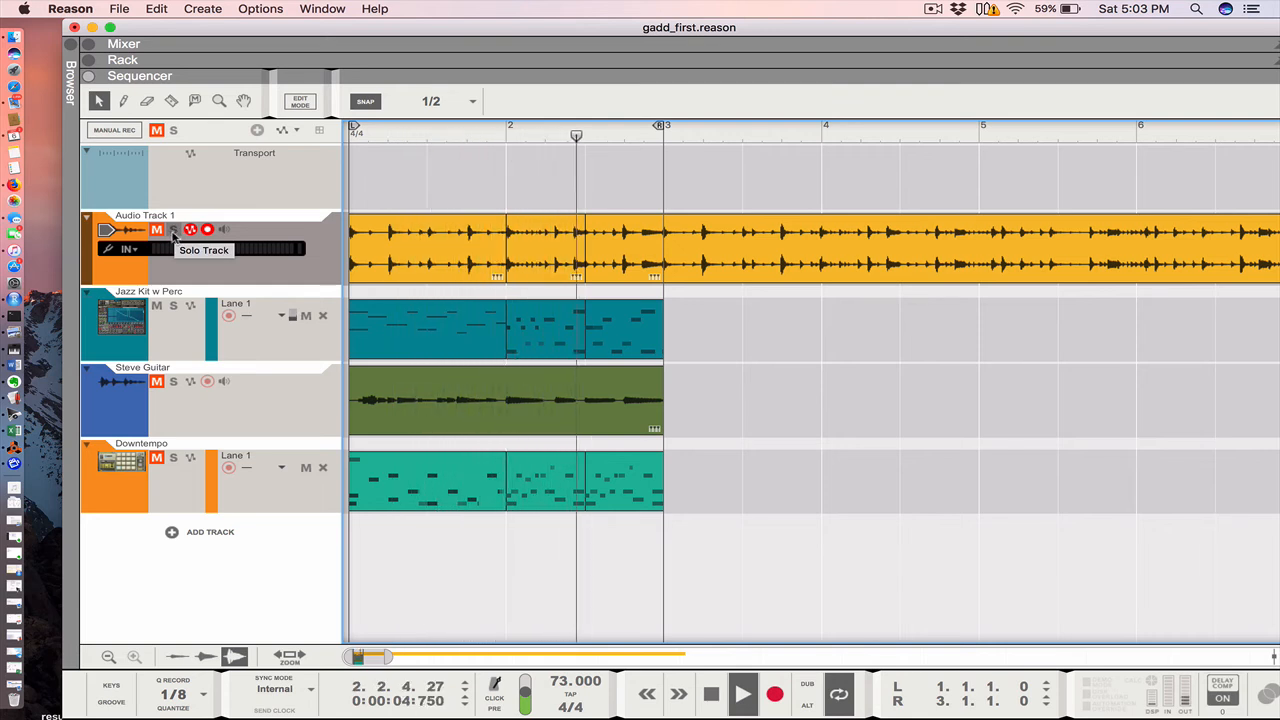
Step: Solo Audio Track 1 and add Jazz Kit w Perc to the solo to compare both during playback, ending with playback stopped
left_click(173, 230)
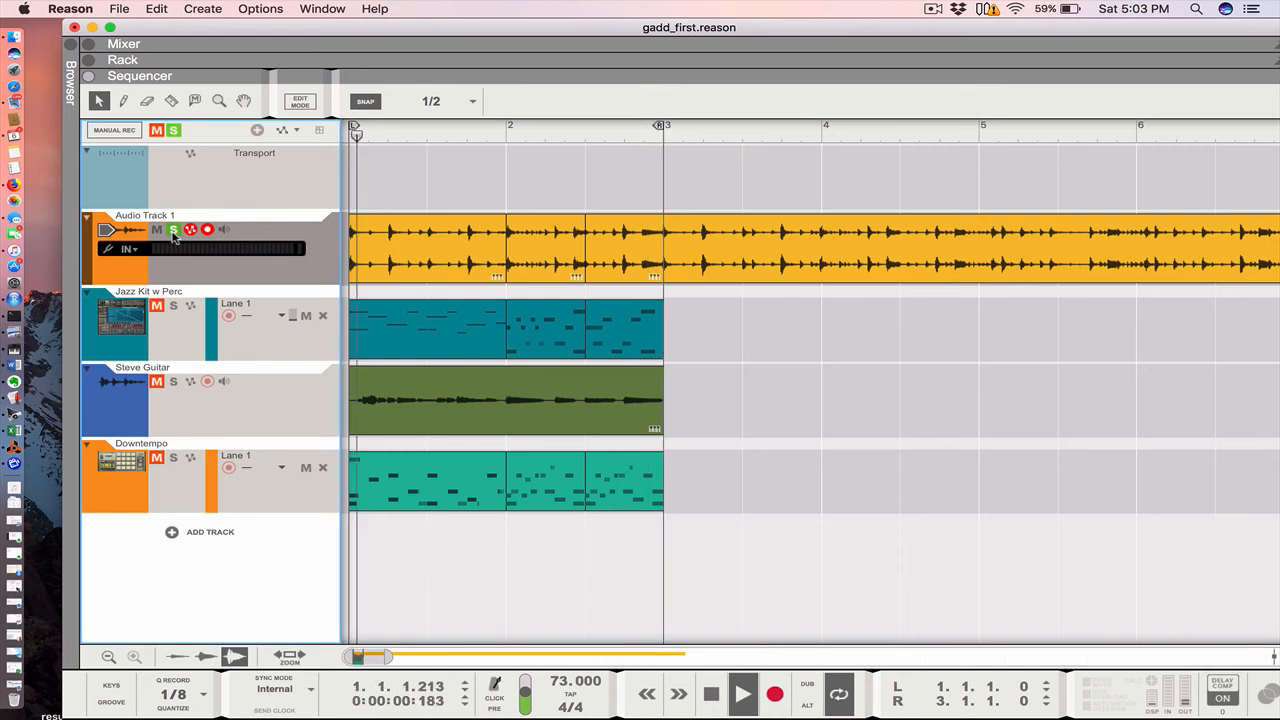
left_click(172, 305)
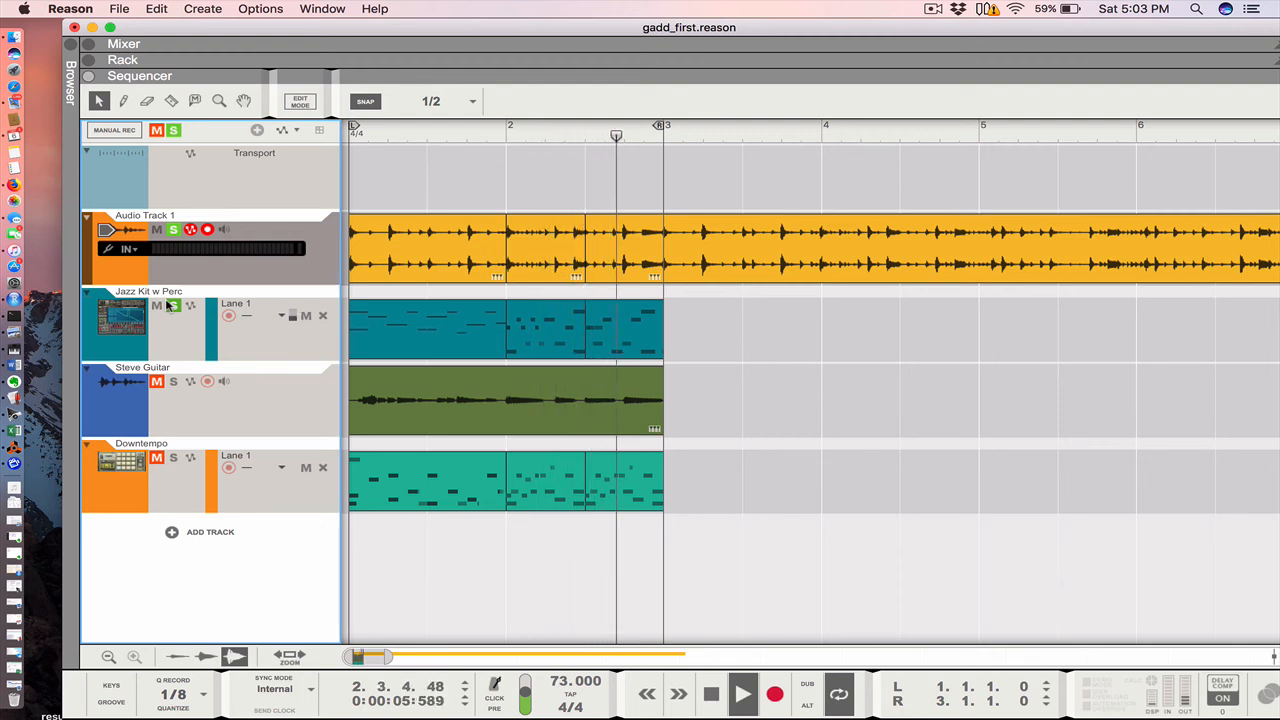
key("space")
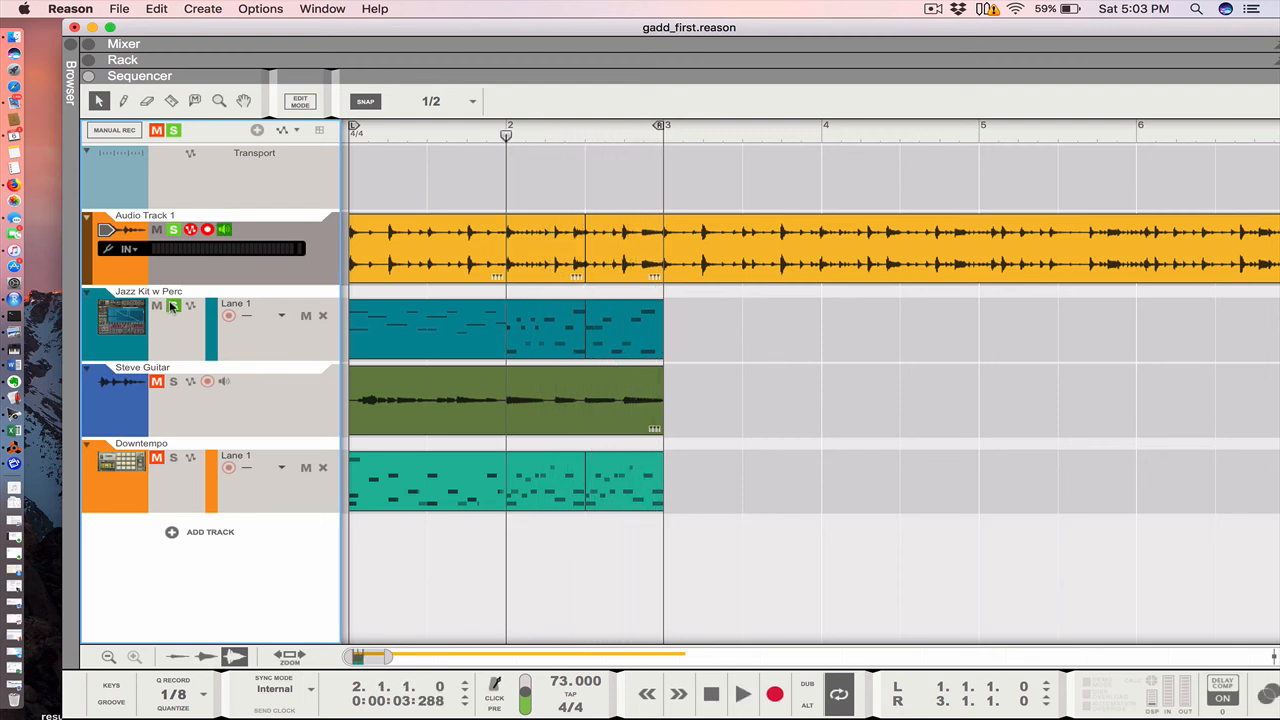
Step: Remove both solos, solo only Jazz Kit w Perc to hear it alone, and select its track
left_click(173, 305)
left_click(173, 229)
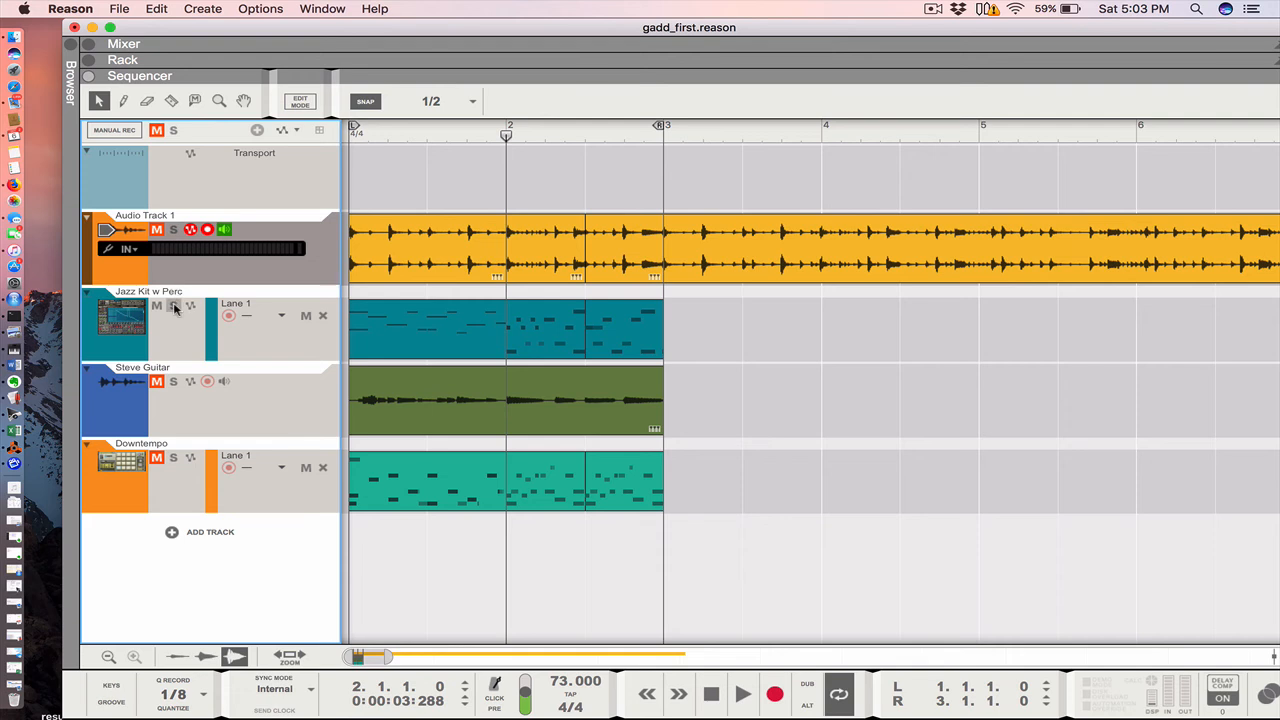
left_click(173, 305)
key("space")
key("space")
left_click(174, 322)
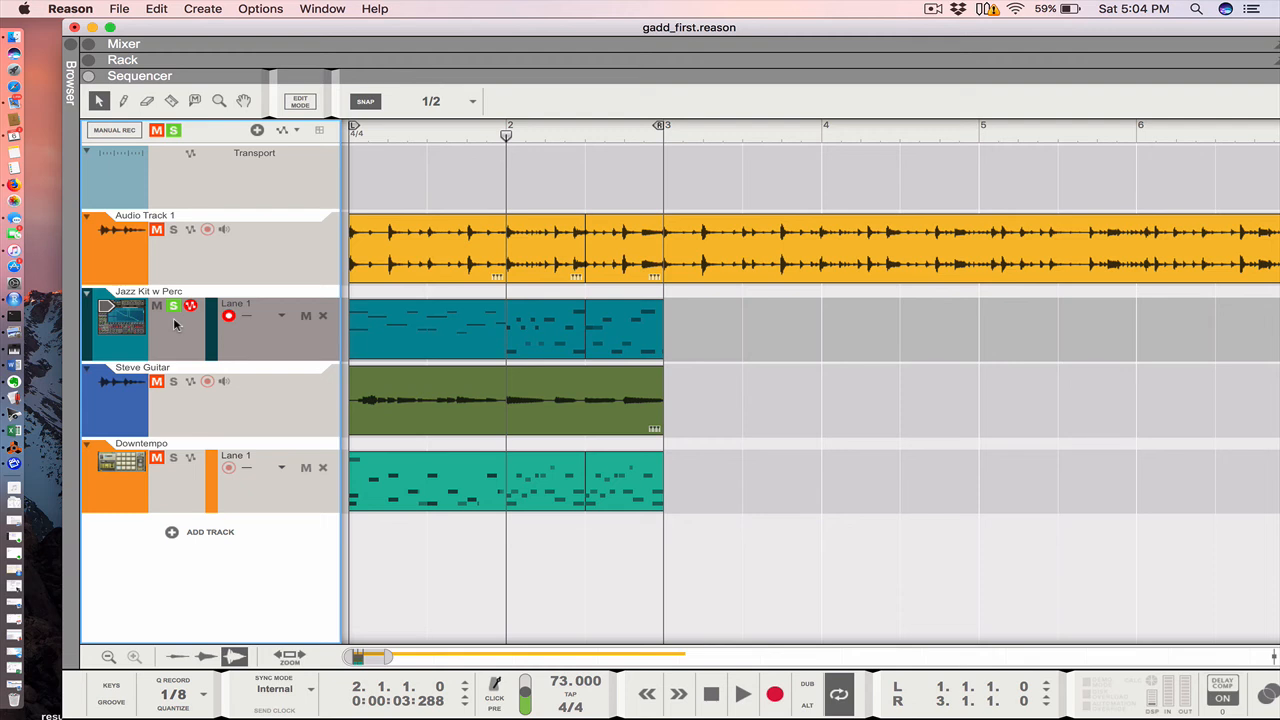
Step: Listen to the soloed Steve Guitar track alone and together with Jazz Kit w Perc, leaving only the guitar soloed
left_click(173, 305)
left_click(173, 381)
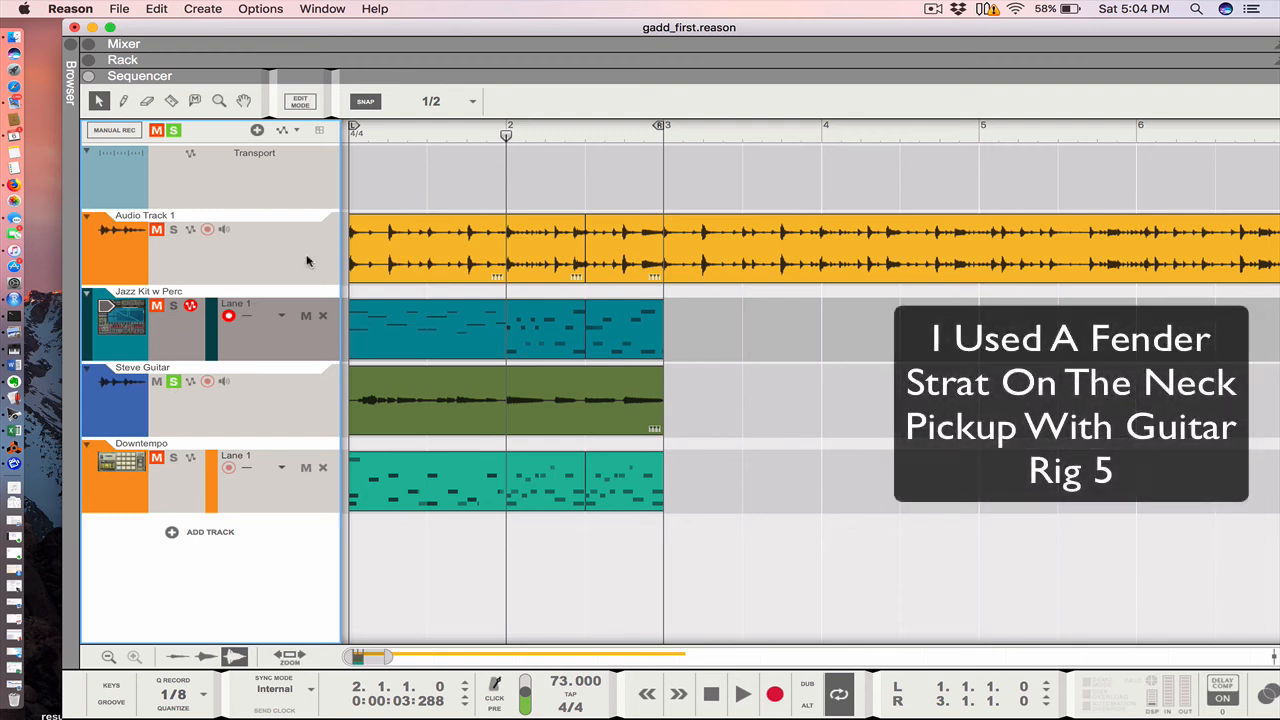
key("space")
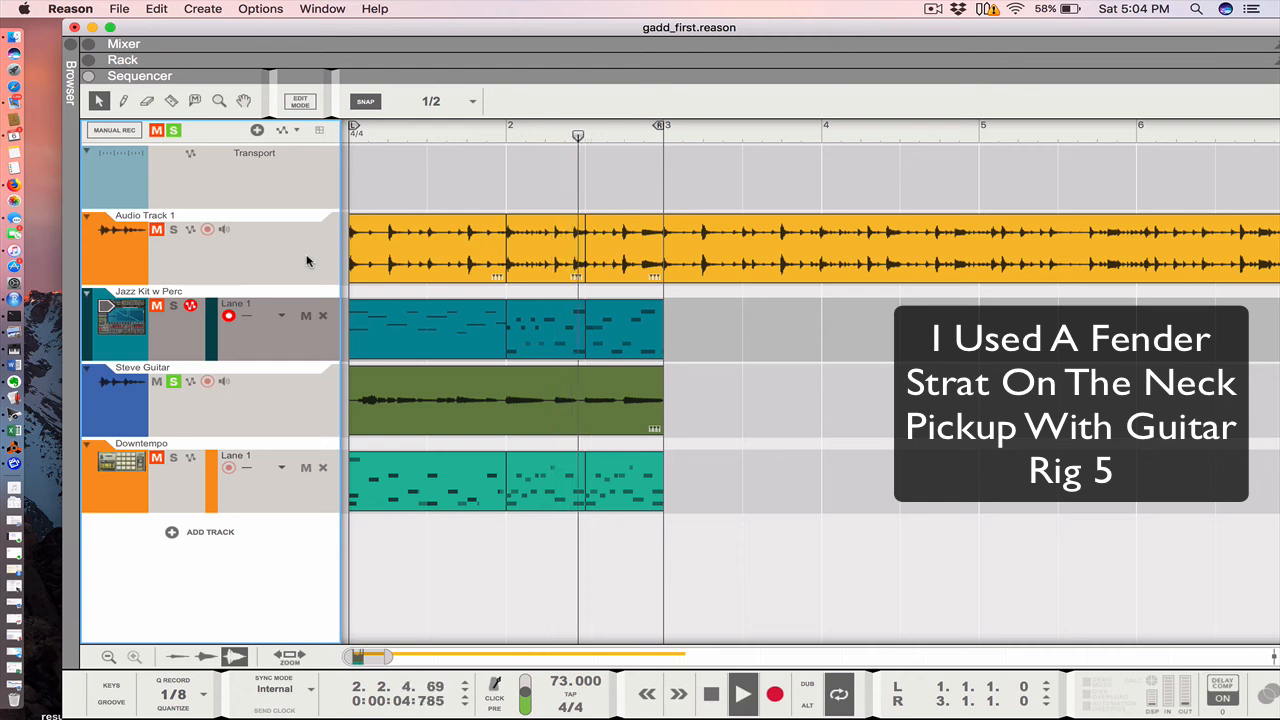
left_click(173, 306)
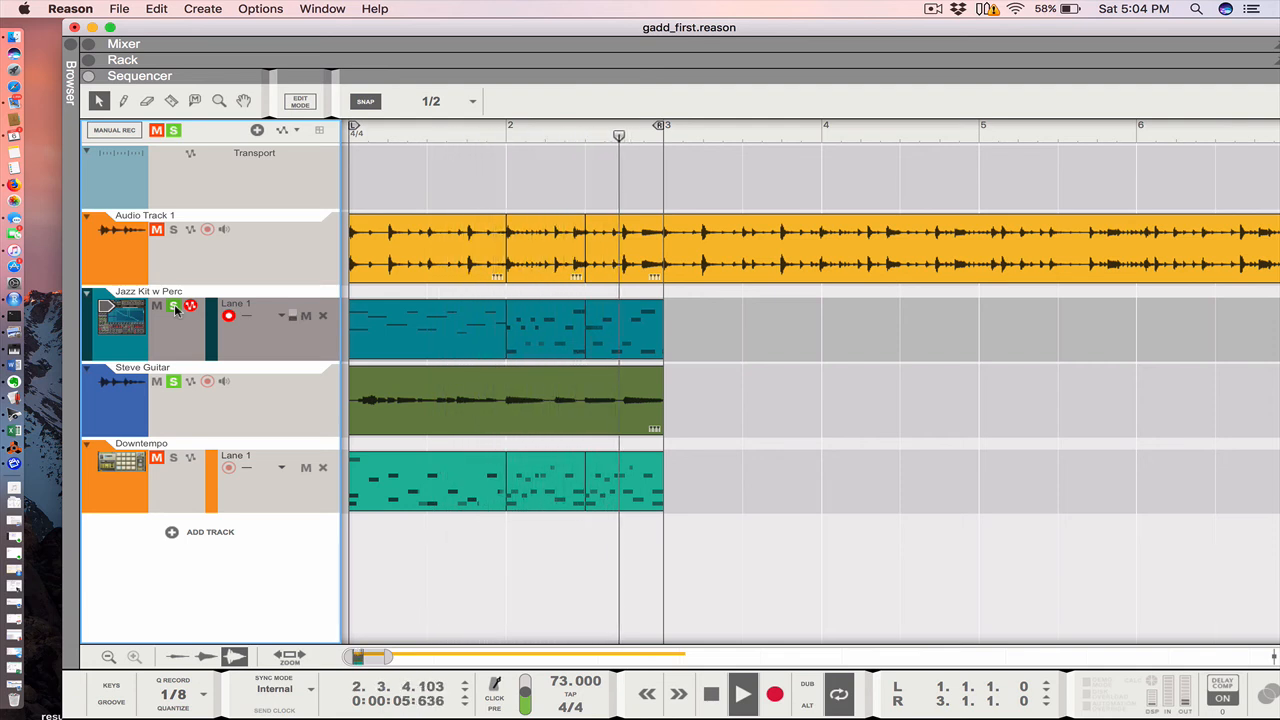
key("space")
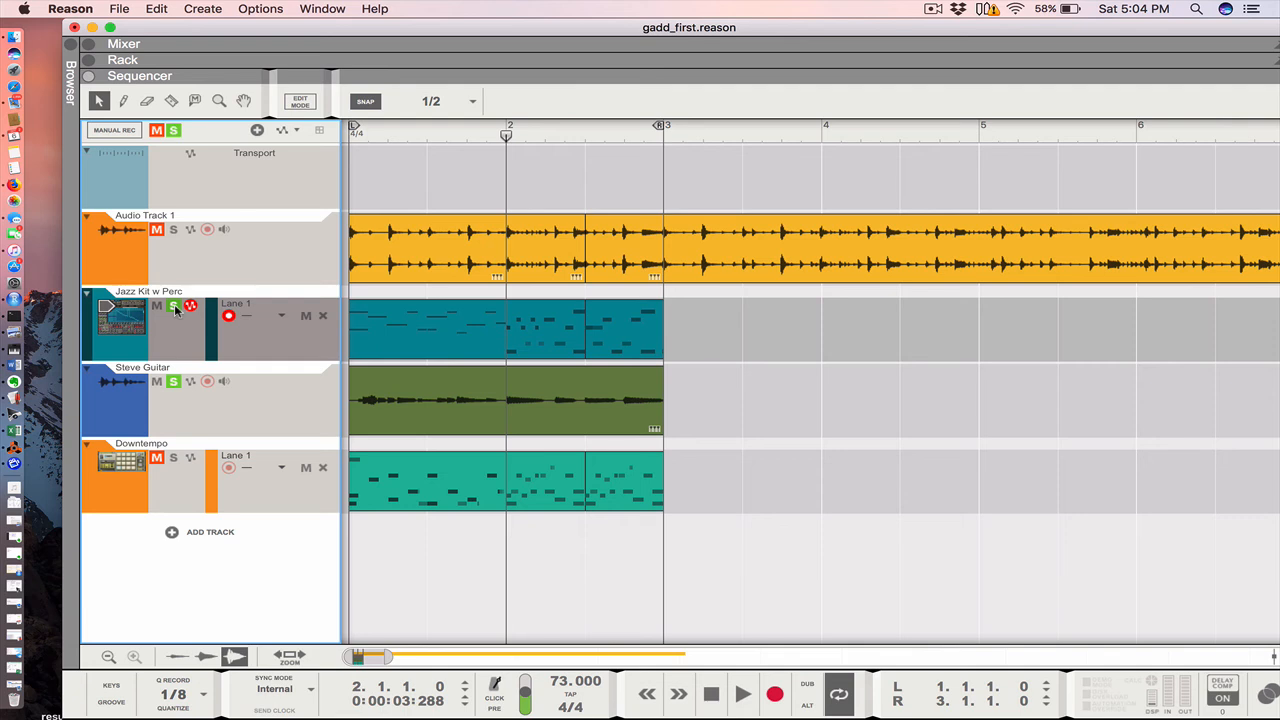
left_click(175, 310)
Step: Select the Downtempo track and view its Kong Drum Designer in the rack, closing the rack again when done
left_click(383, 320)
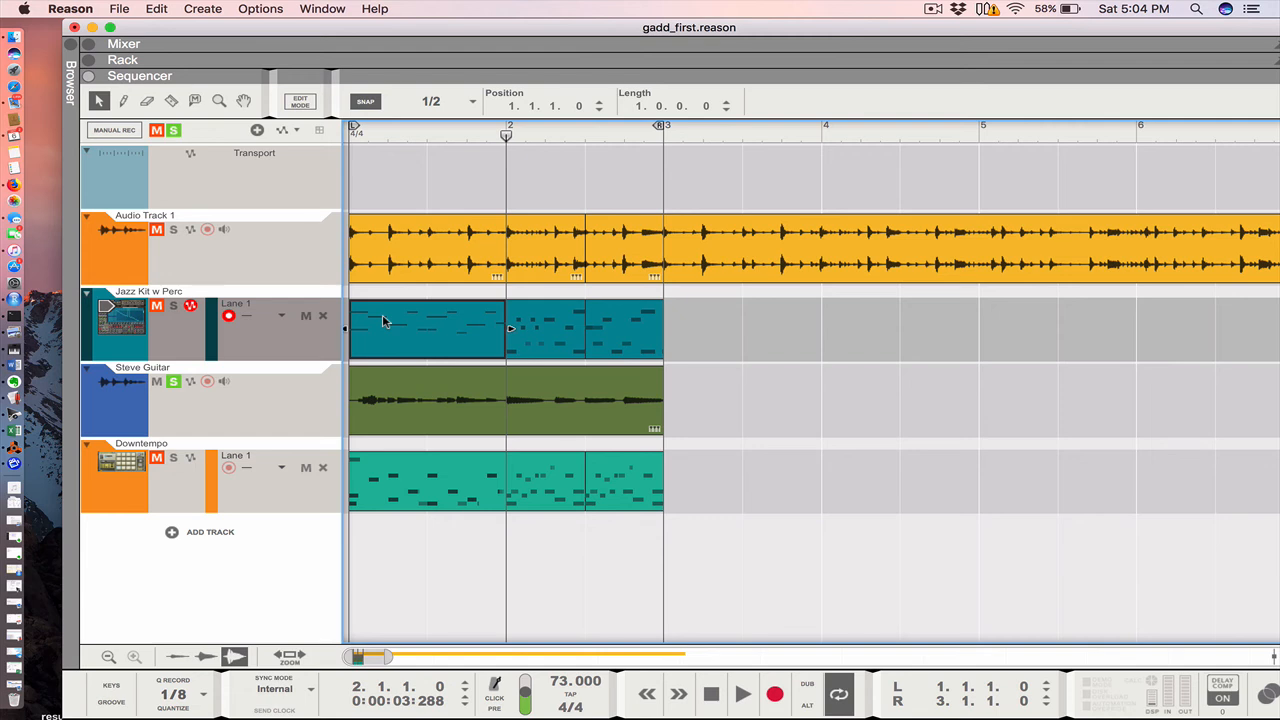
left_click(161, 488)
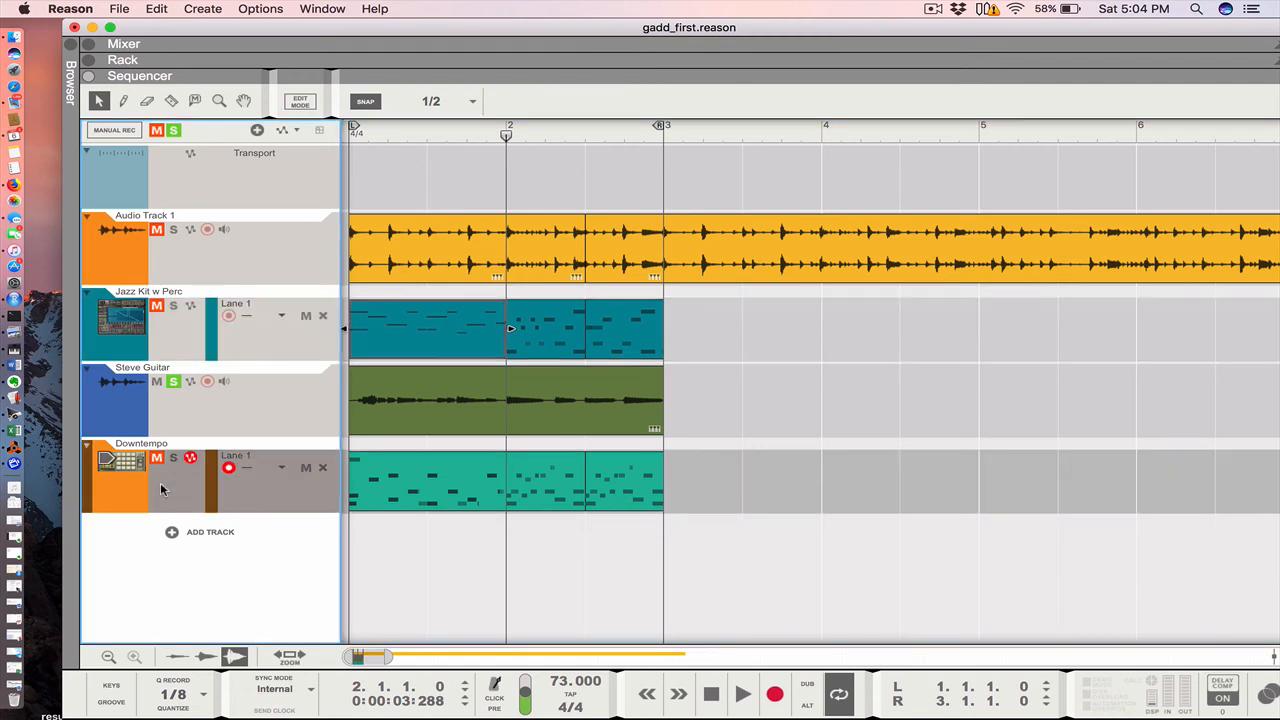
left_click(90, 60)
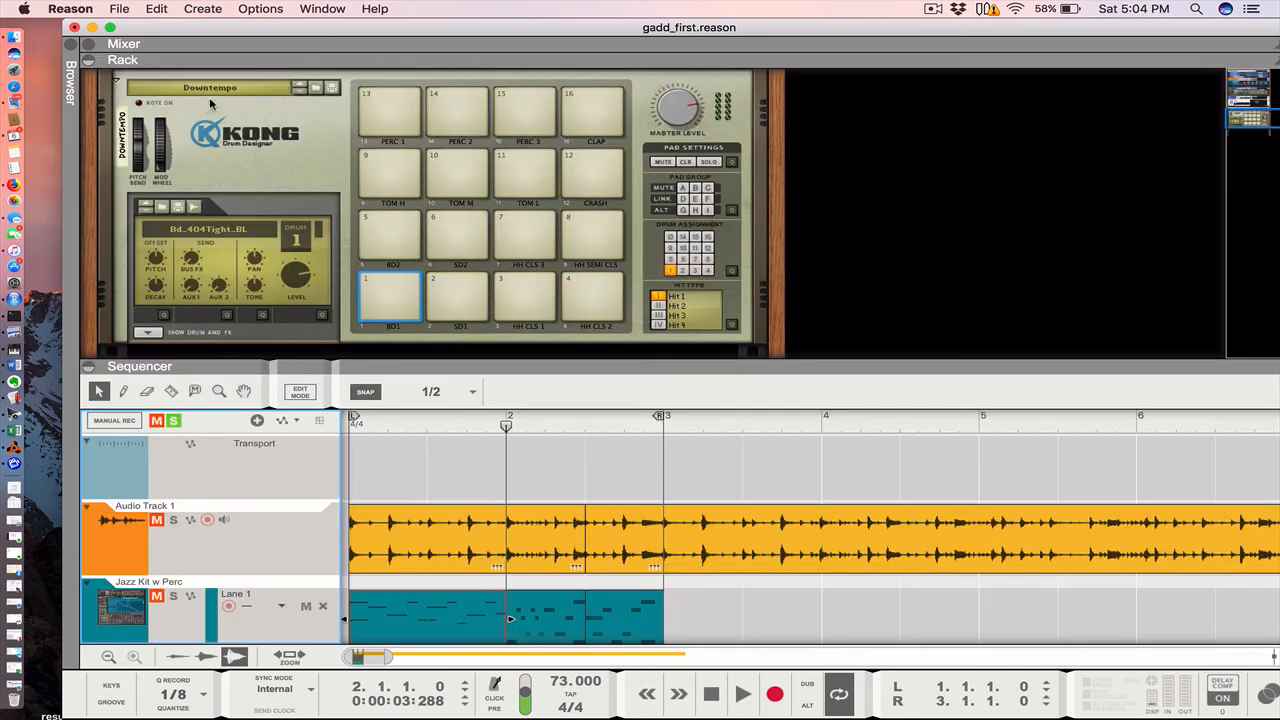
left_click(90, 62)
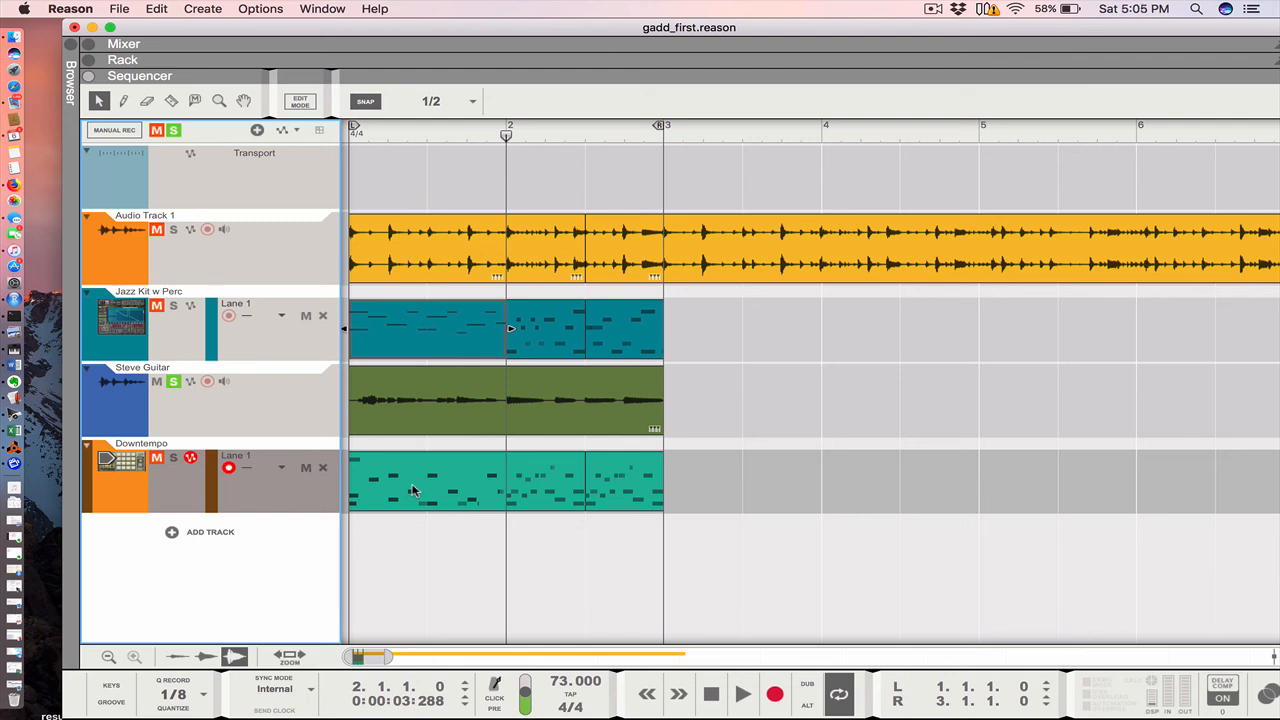
Step: Solo Downtempo alongside Steve Guitar to hear them together, and open the first Downtempo note clip for editing
left_click(172, 459)
key("space")
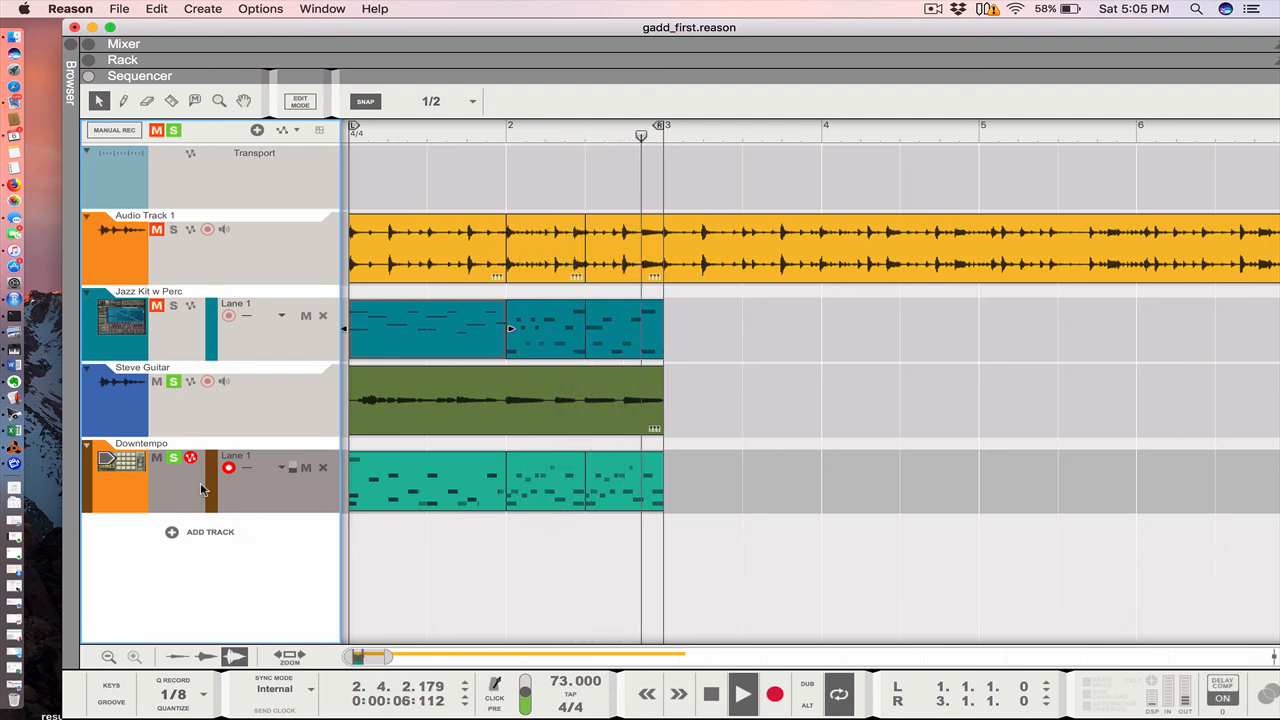
key("space")
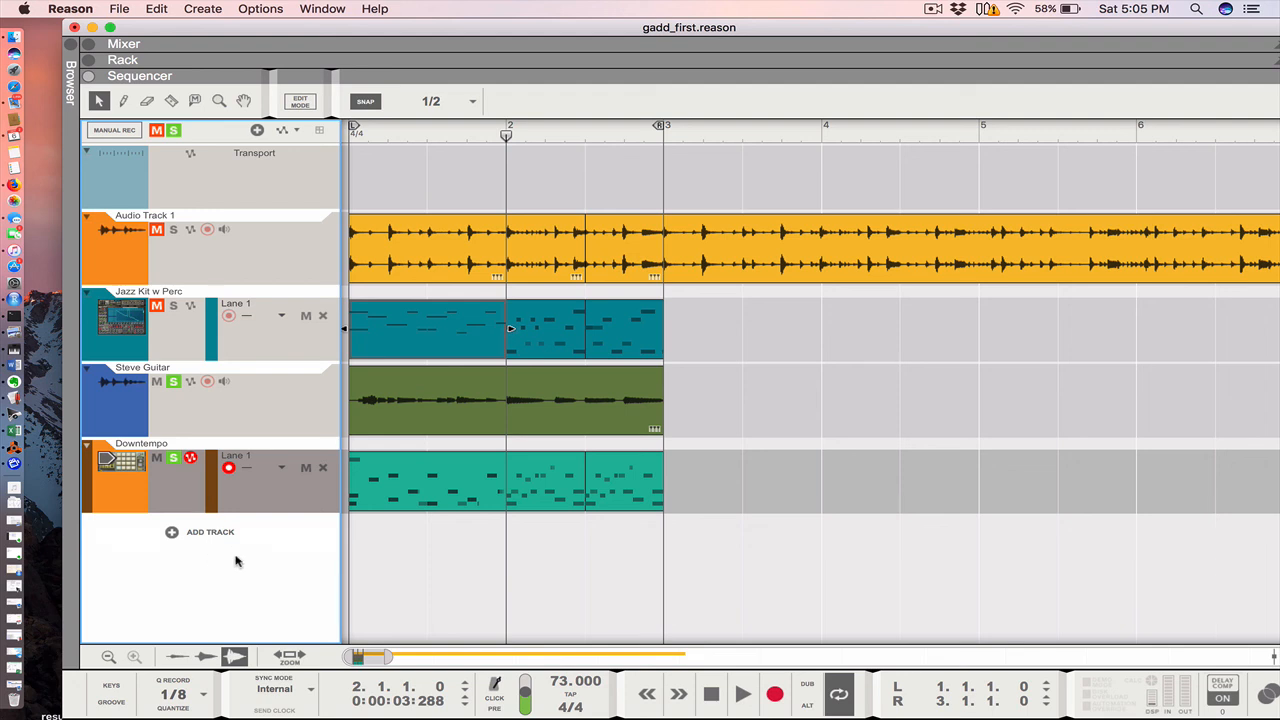
double_click(394, 502)
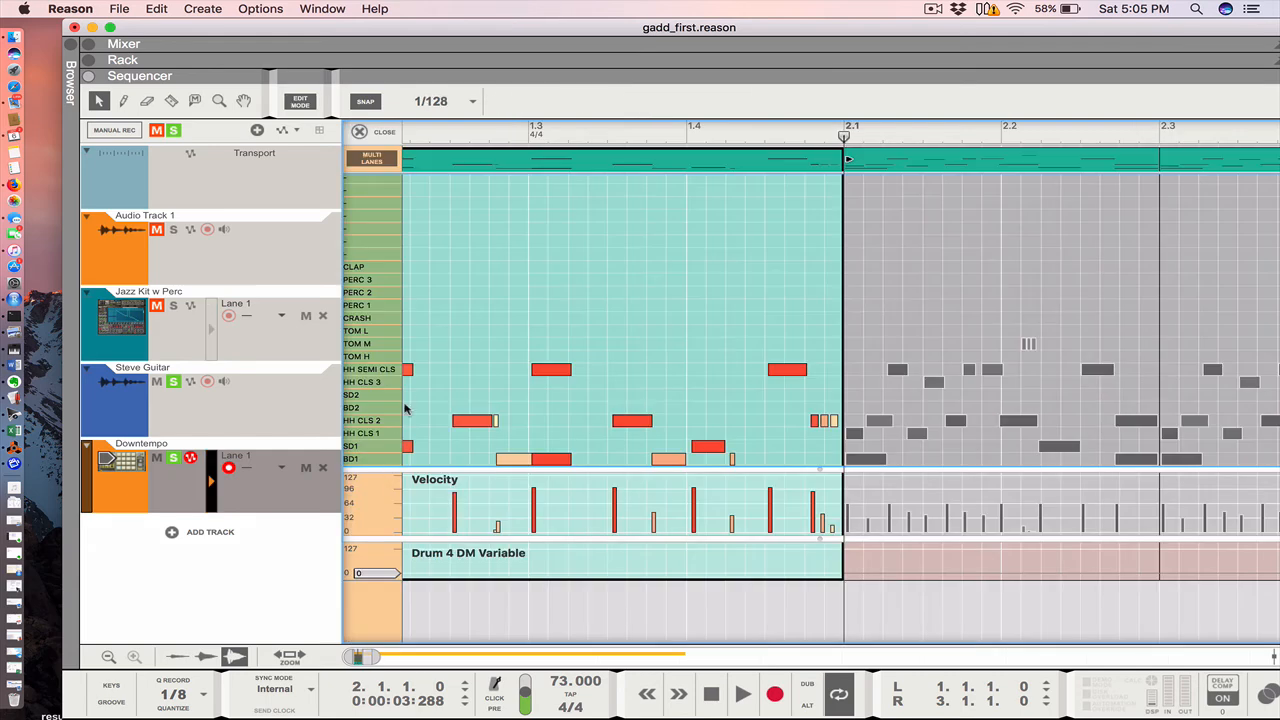
scroll(406, 408, "left", 5)
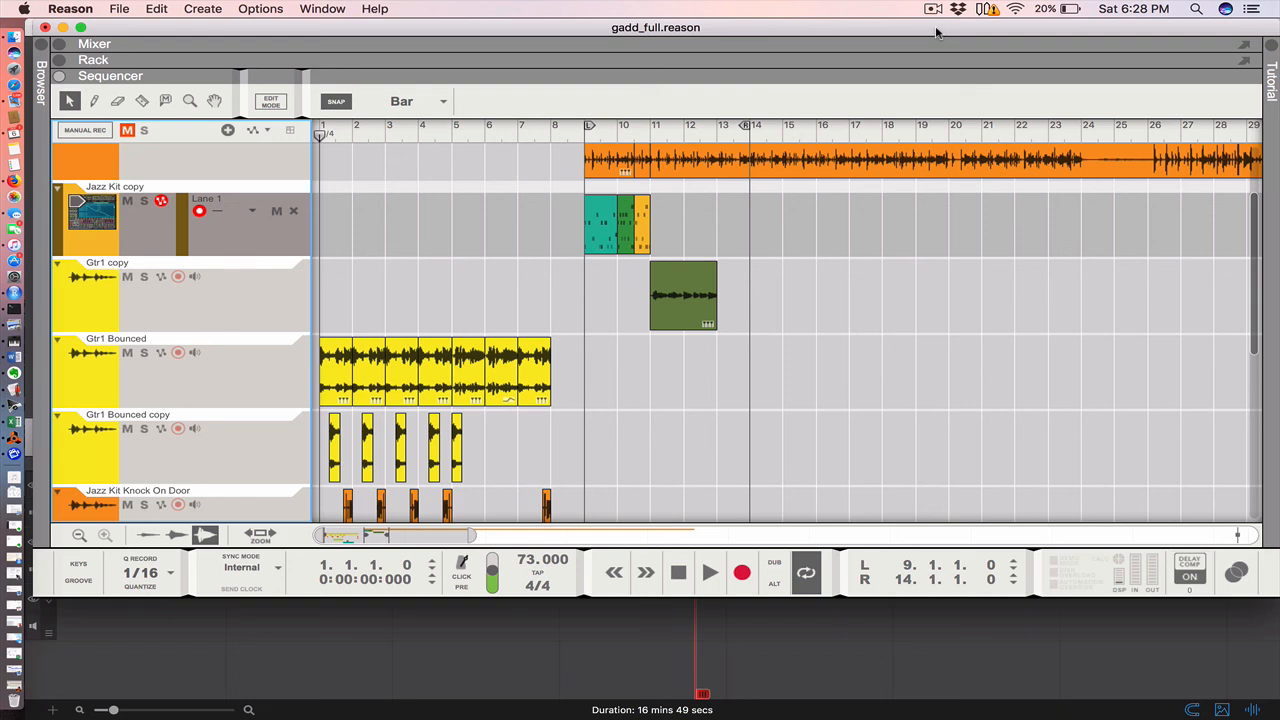
Step: Play the gadd_full song from bar 1, stop it at about bar 8, and return to the start
left_click(712, 567)
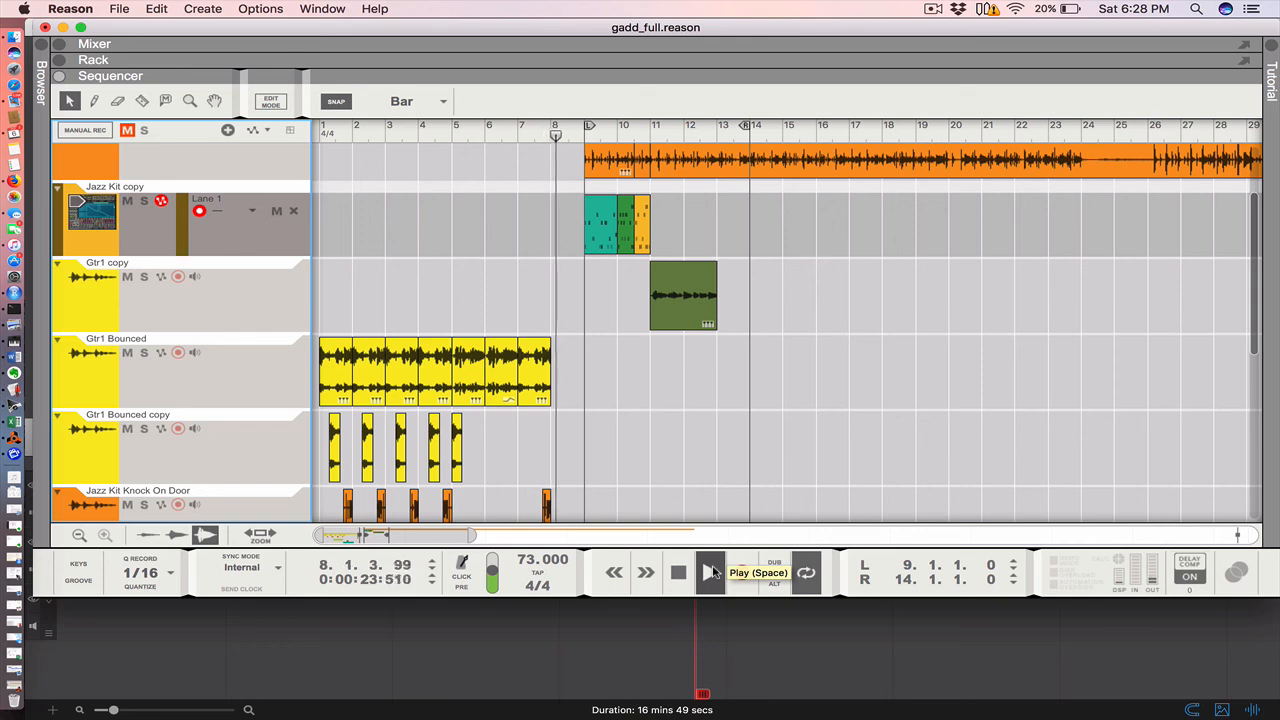
double_click(680, 574)
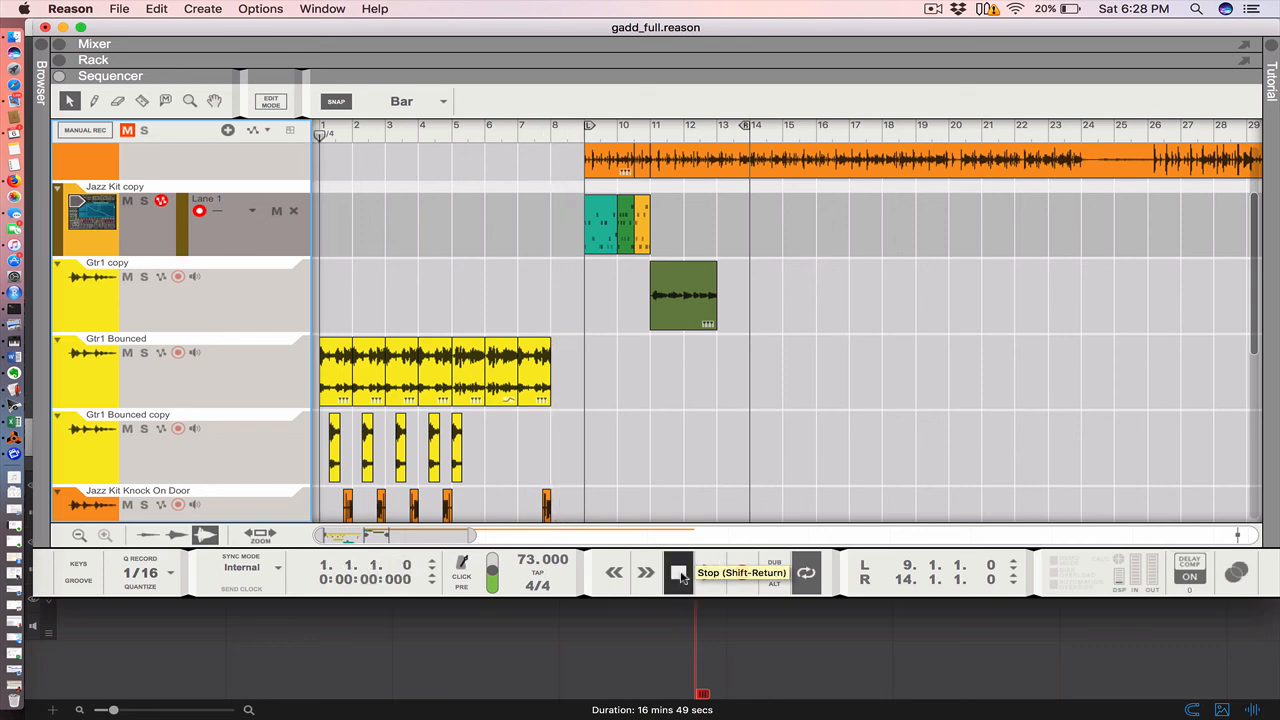